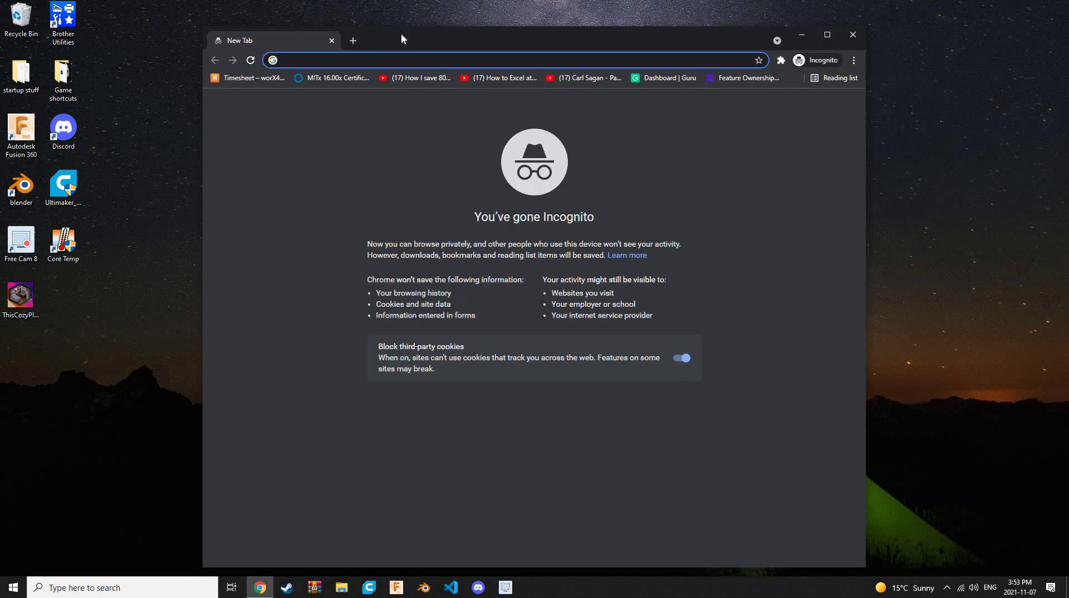
# Go to the GitHub home page from the browser address bar.
pyautogui.moveTo(401, 35); pyautogui.dragTo(391, 9)
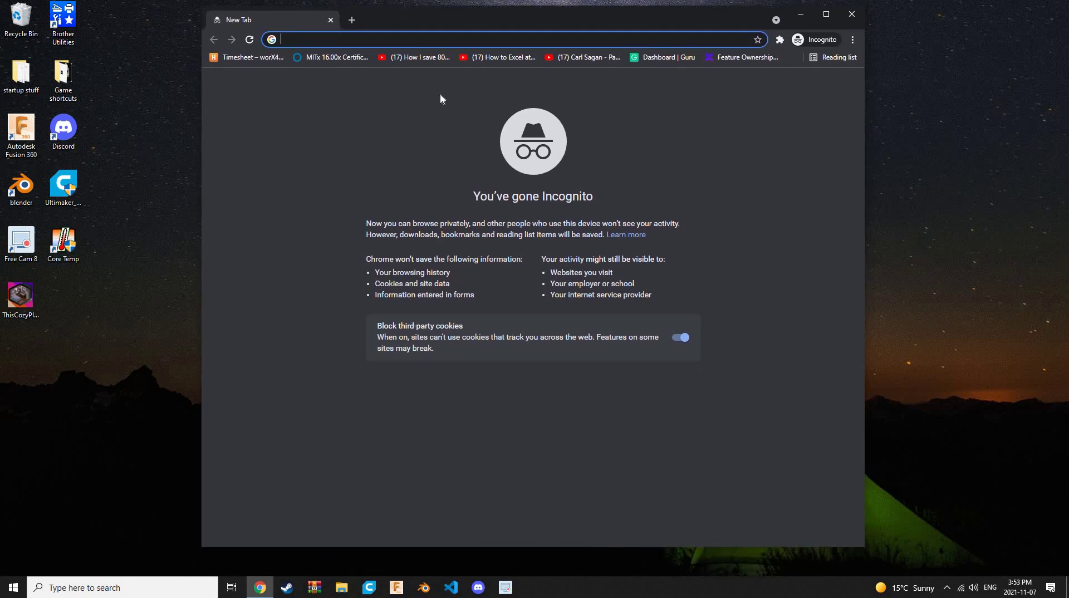
pyautogui.write('gith\\')
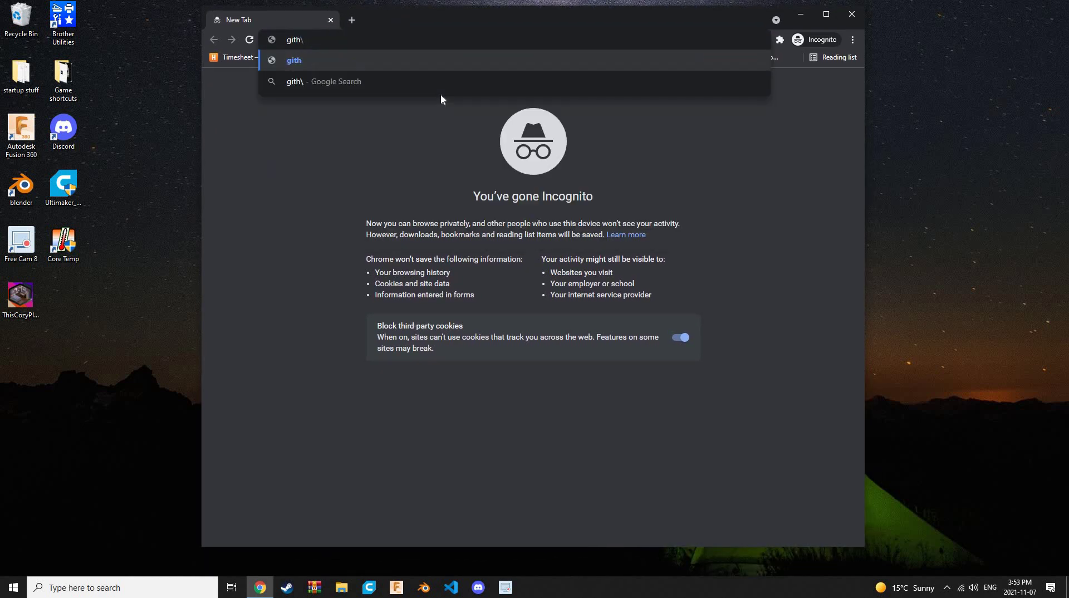
pyautogui.press('BackSpace')
pyautogui.press('BackSpace')
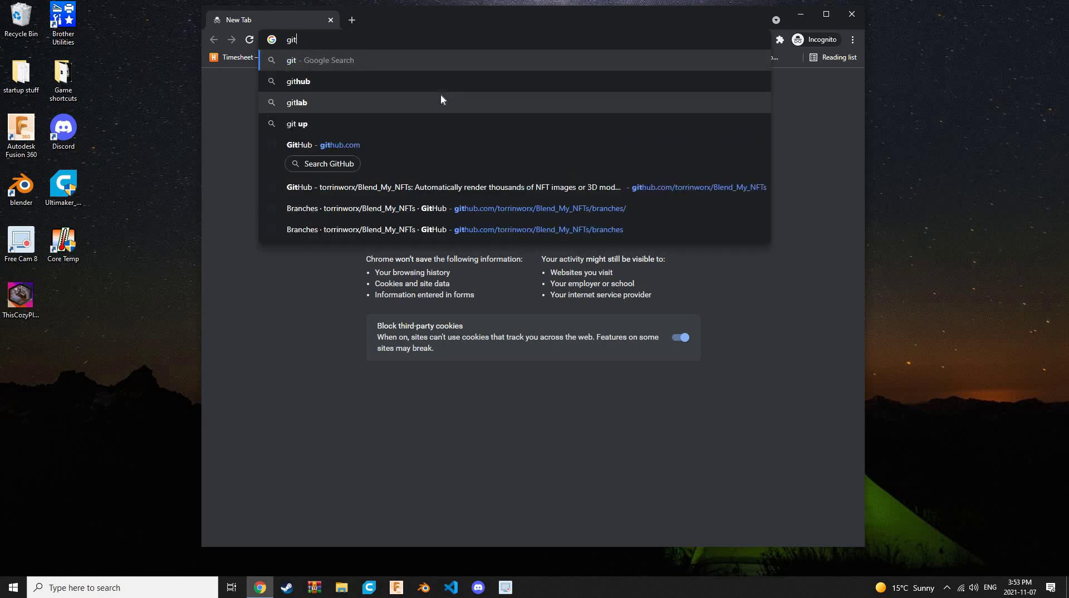
pyautogui.write('hub')
pyautogui.press('Return')
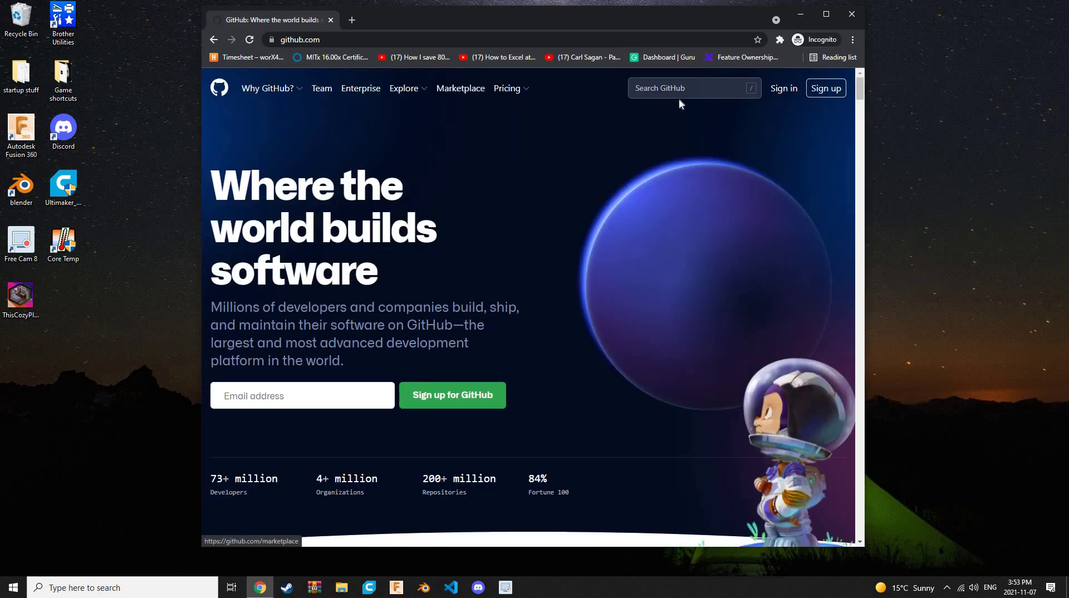
# Search GitHub for 'Blend My NFTs'.
pyautogui.click(672, 99)
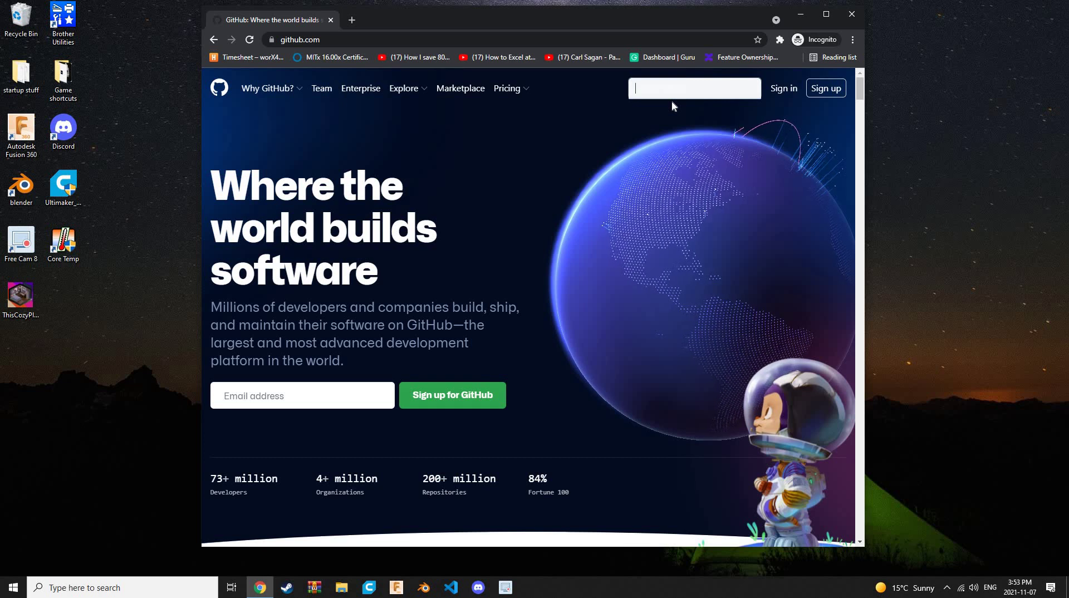
pyautogui.write('Blen')
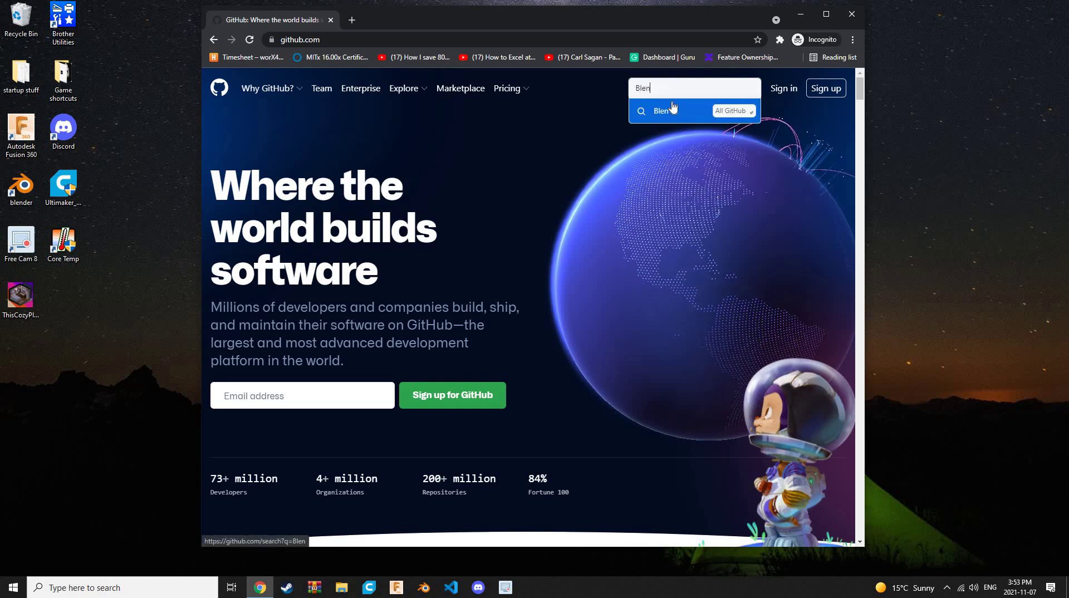
pyautogui.write('d My')
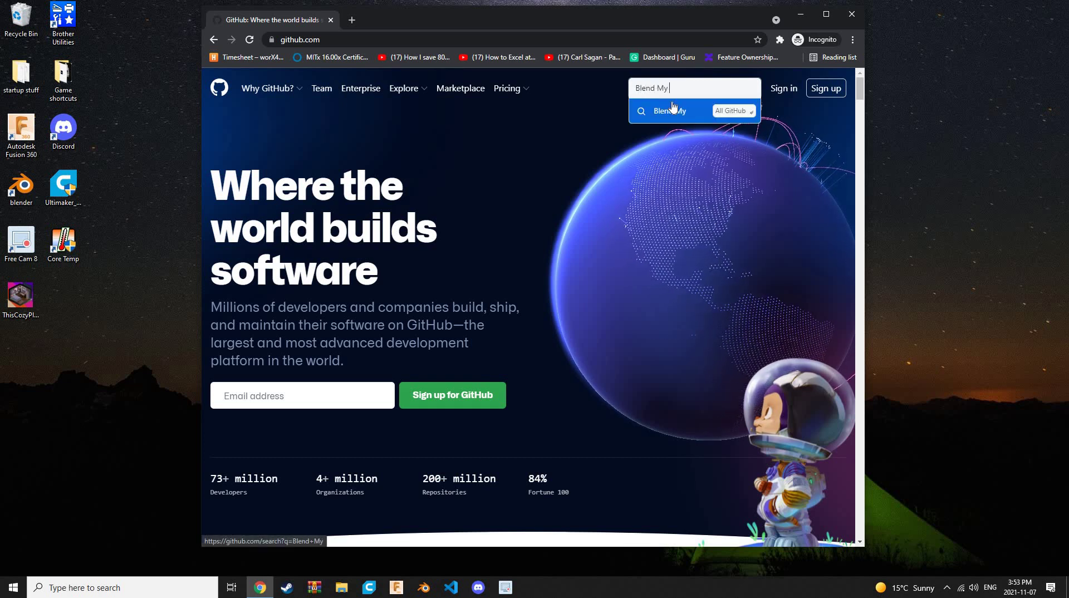
pyautogui.write(' NFTs')
pyautogui.press('Return')
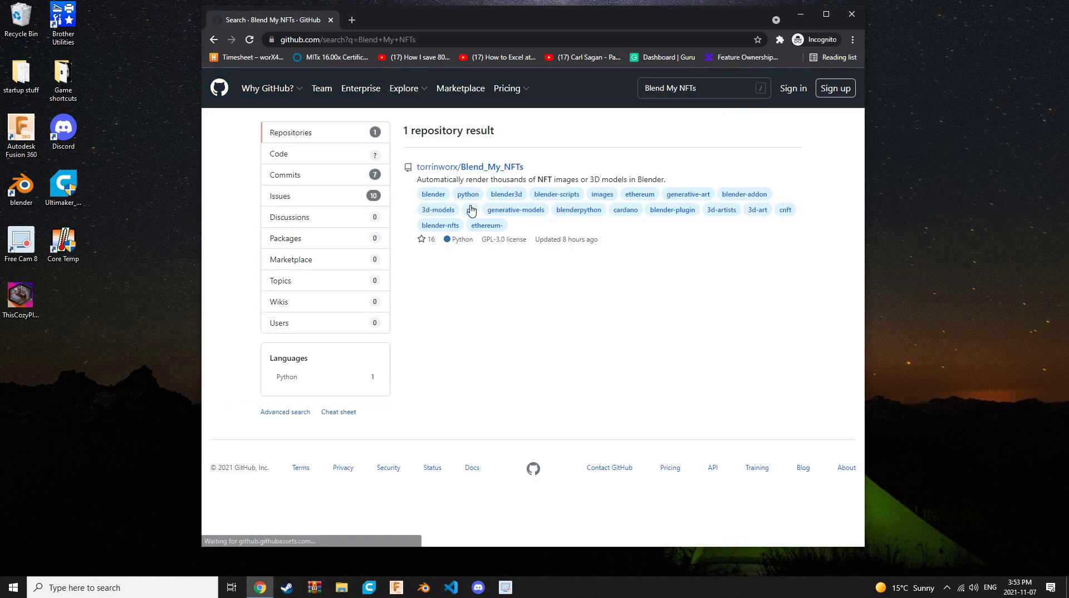
# Open the torrinworx/Blend_My_NFTs repository and skim its file list and README.
pyautogui.click(471, 169)
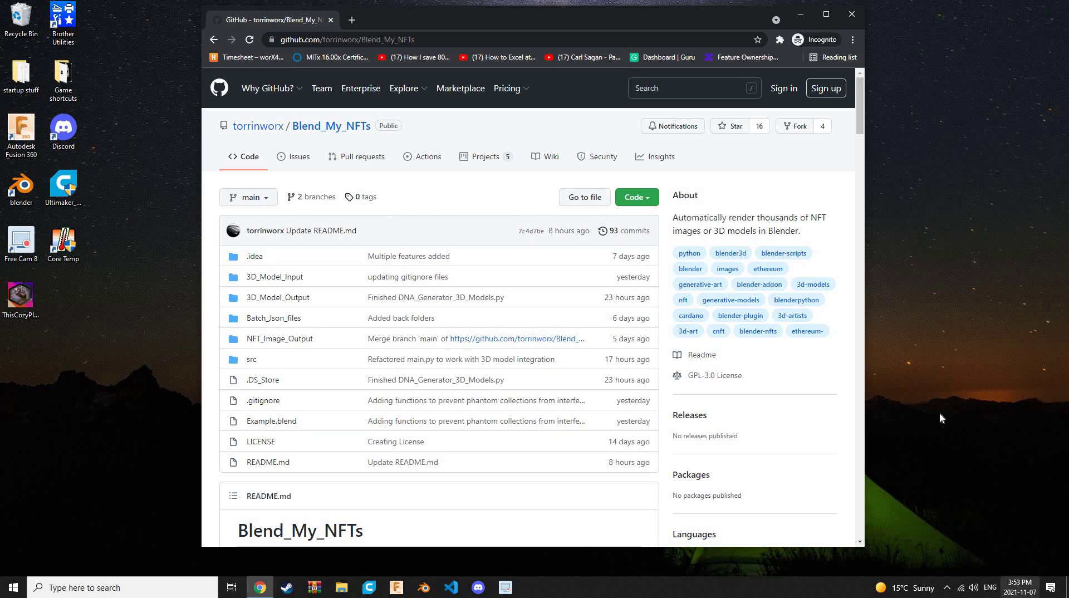
pyautogui.click(1018, 591)
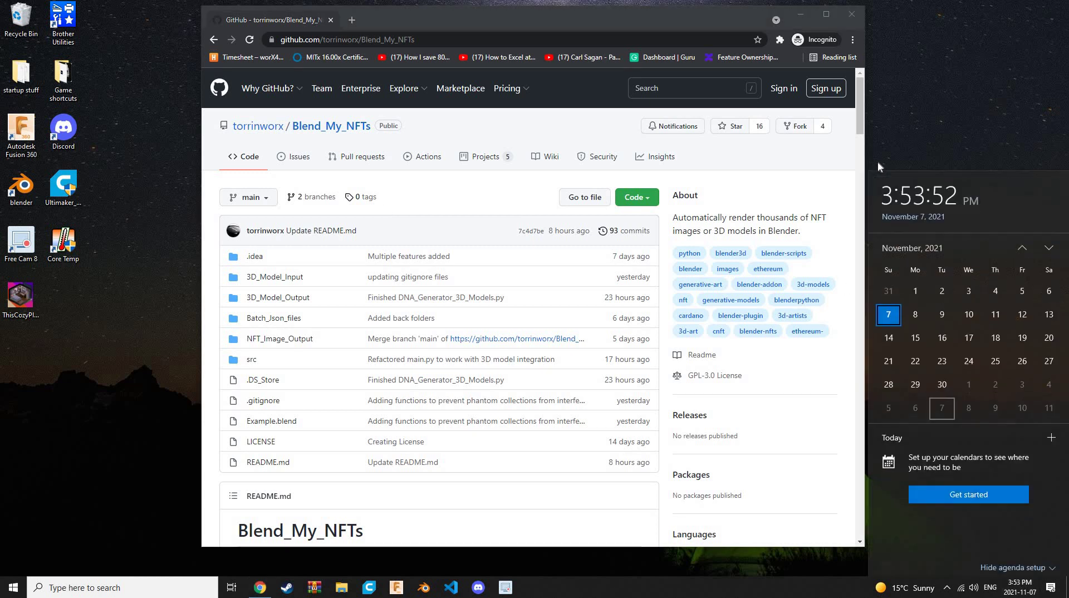
pyautogui.click(466, 192)
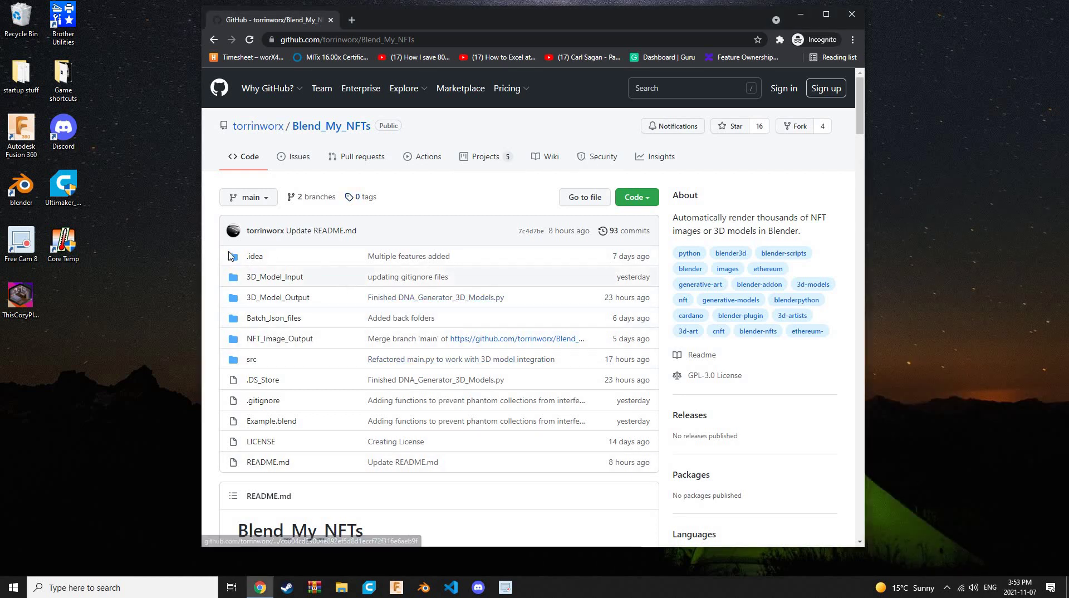
pyautogui.moveTo(235, 322); pyautogui.dragTo(279, 465)
pyautogui.click(439, 219)
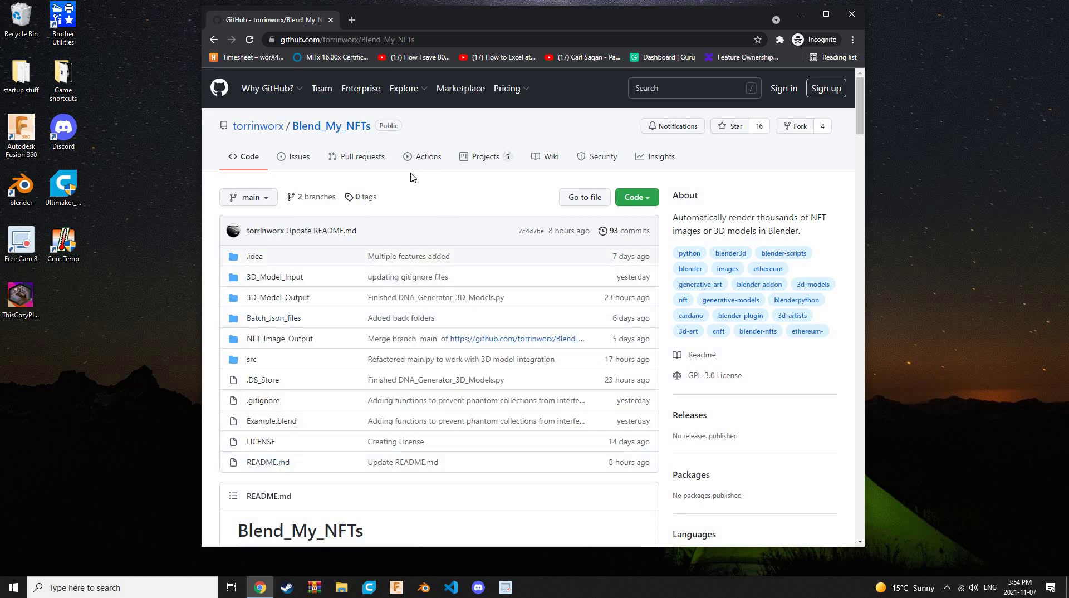
pyautogui.scroll(-5, 417, 188)
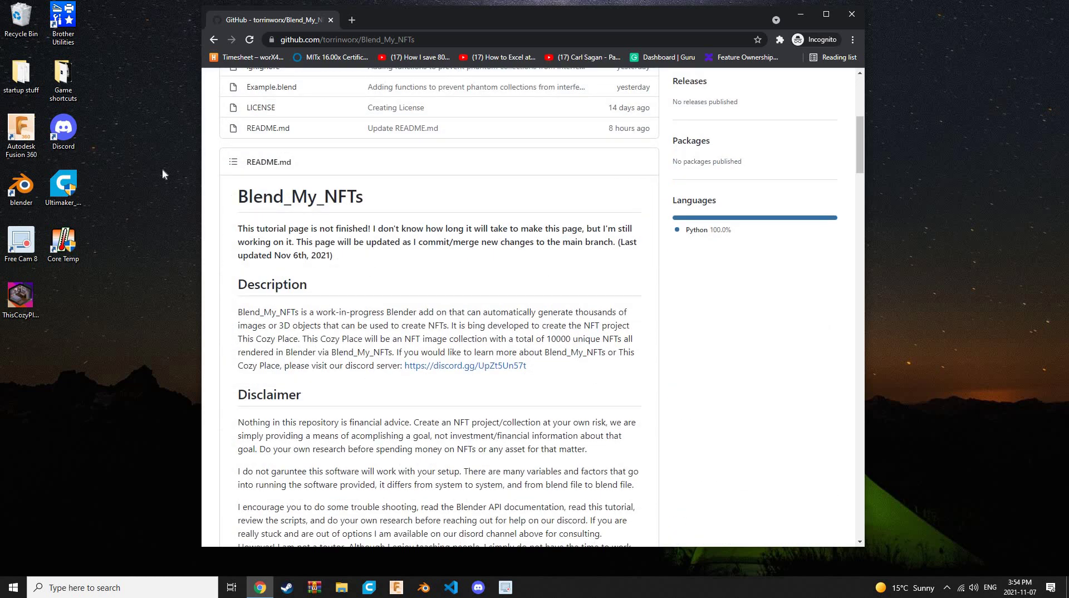
pyautogui.moveTo(307, 285); pyautogui.dragTo(158, 165)
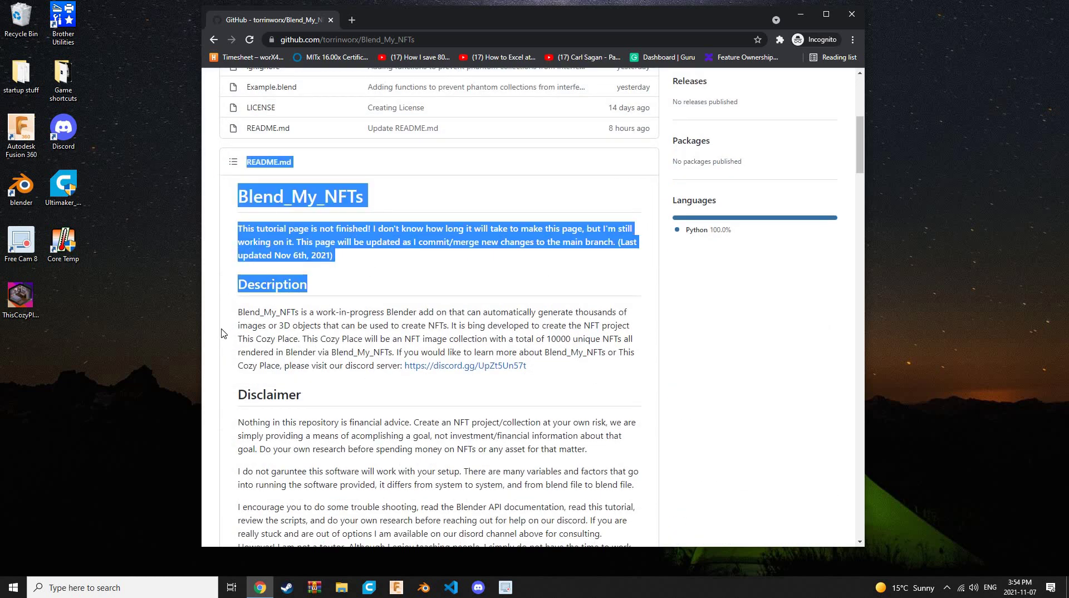
pyautogui.click(264, 361)
pyautogui.scroll(5, 273, 356)
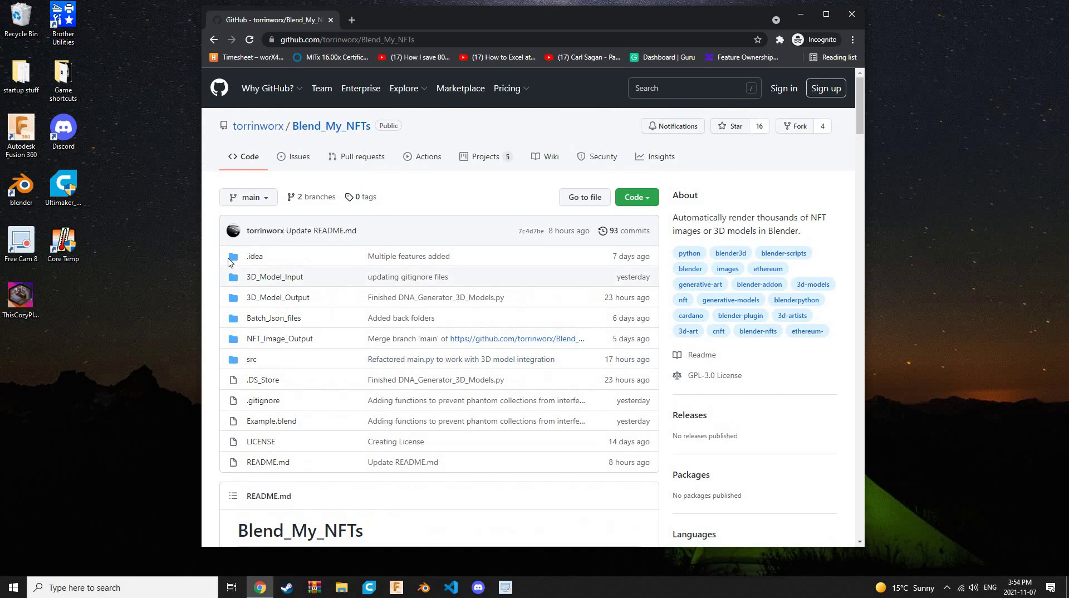
# Download the repository code as Blend_My_NFTs-main.zip.
pyautogui.moveTo(246, 254); pyautogui.dragTo(351, 487)
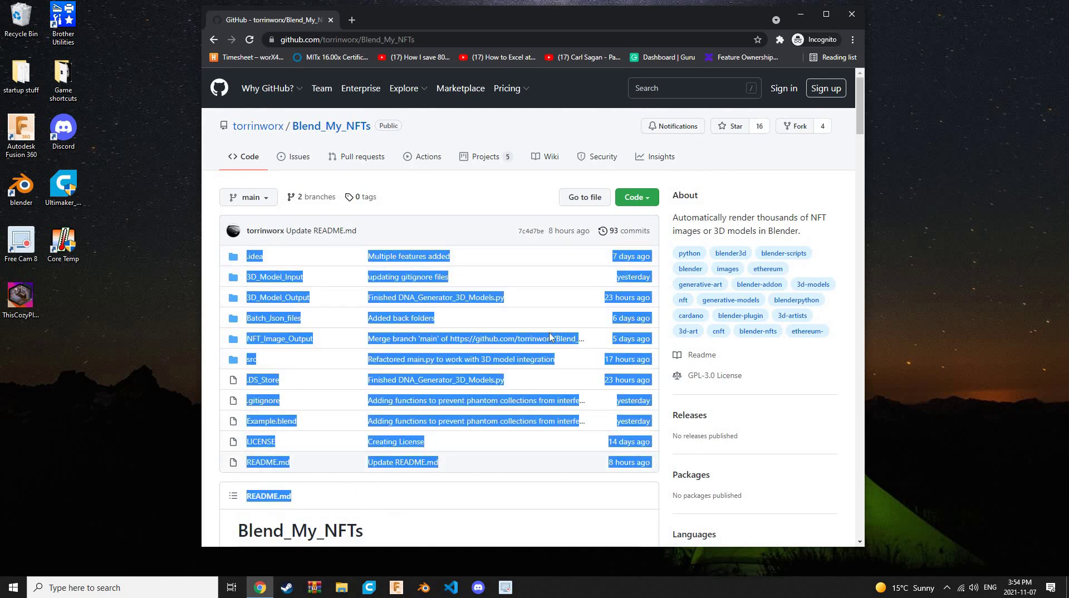
pyautogui.click(608, 210)
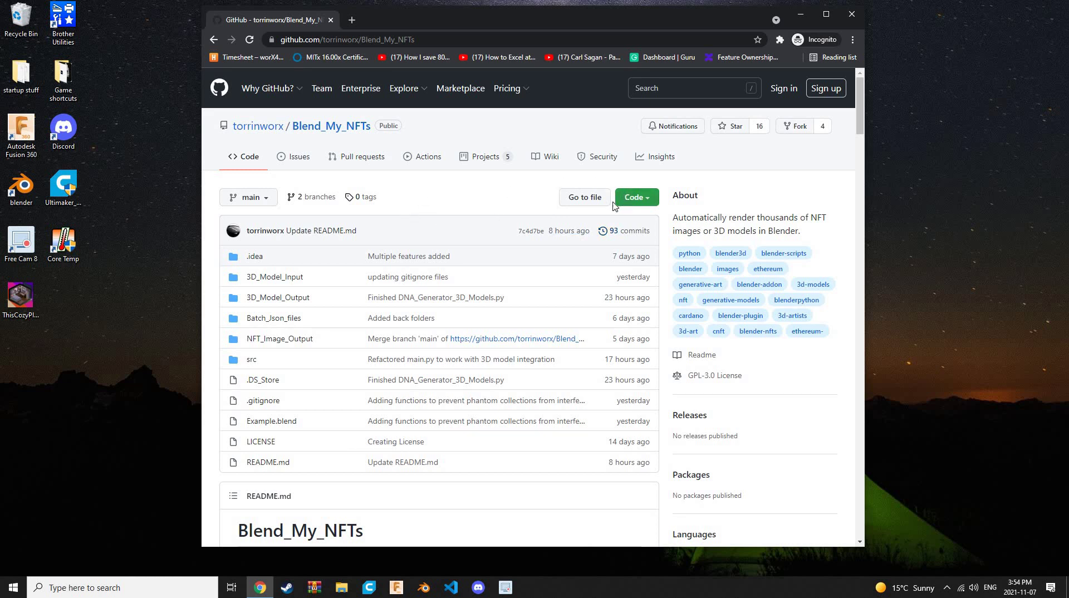
pyautogui.click(617, 204)
pyautogui.click(482, 333)
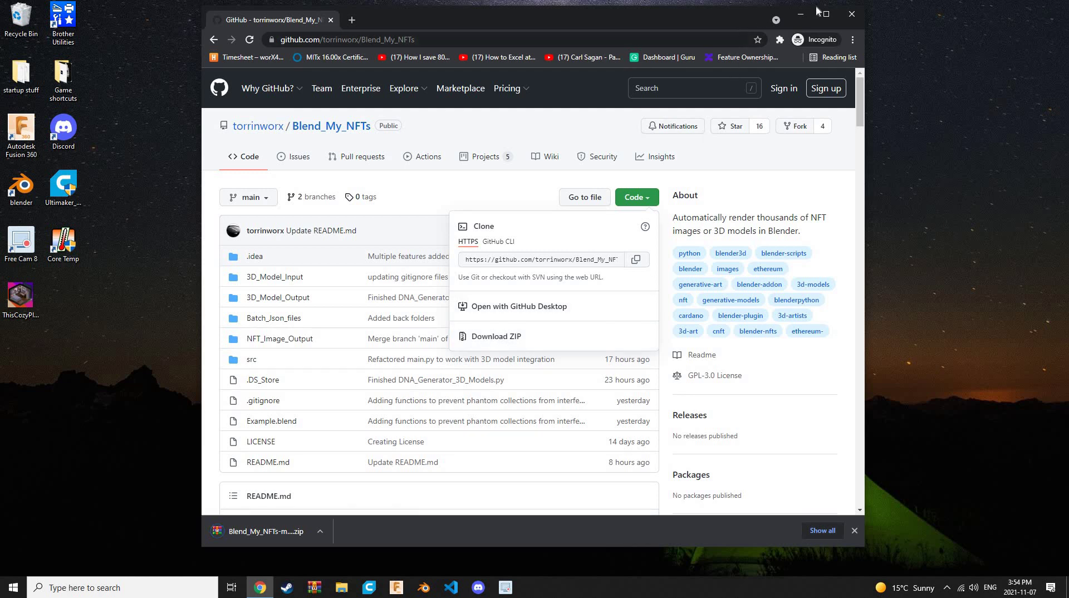
# Extract the Blend_My_NFTs-main folder from the zip onto the desktop with WinRAR.
pyautogui.moveTo(817, 9); pyautogui.dragTo(899, 0)
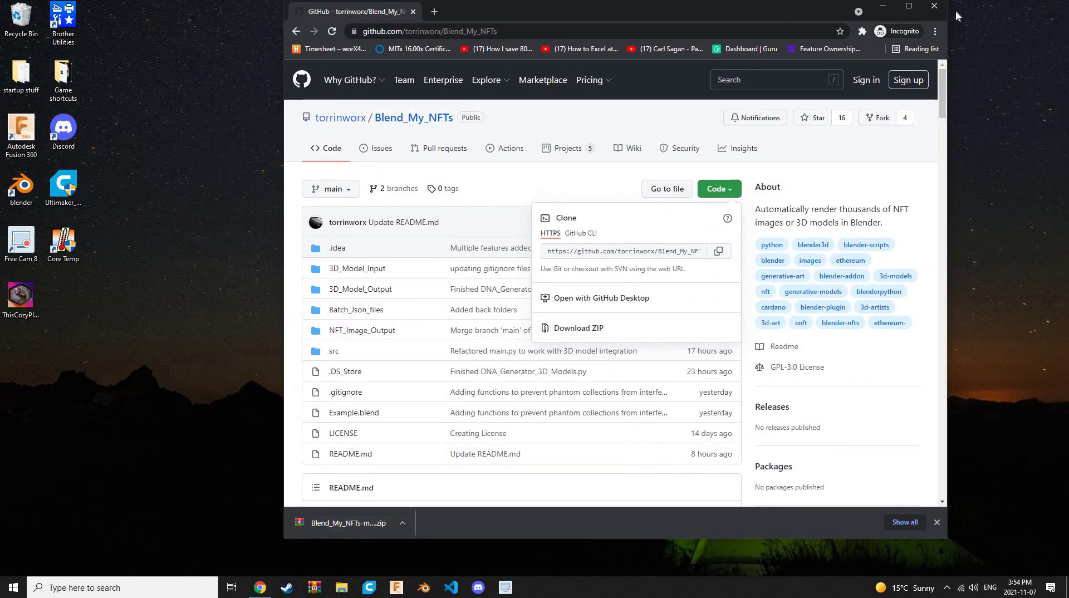
pyautogui.press('super+d')
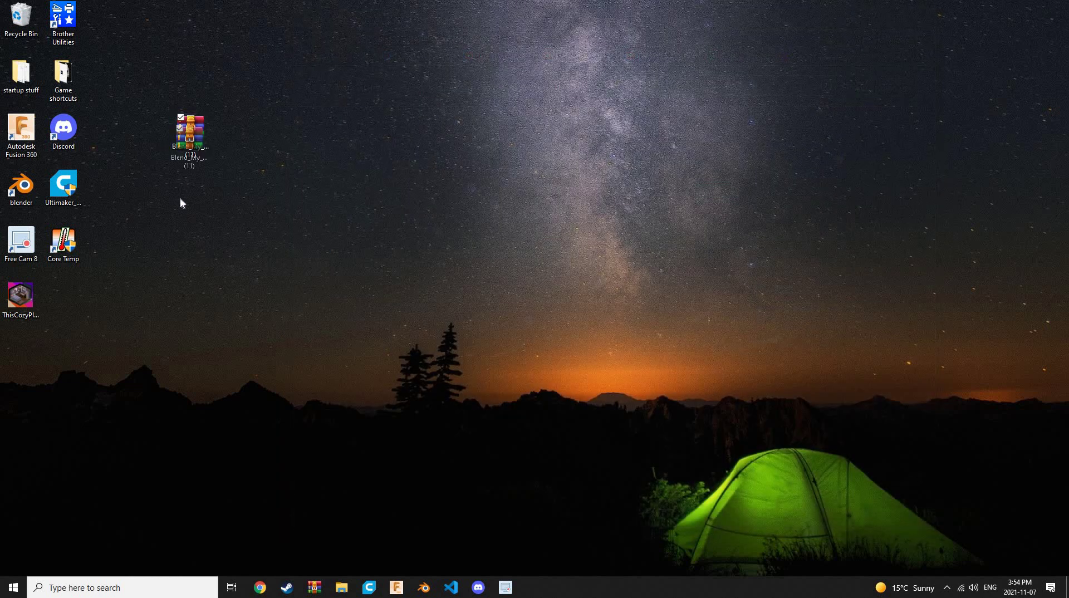
pyautogui.moveTo(181, 202); pyautogui.dragTo(196, 199)
pyautogui.rightClick(180, 198)
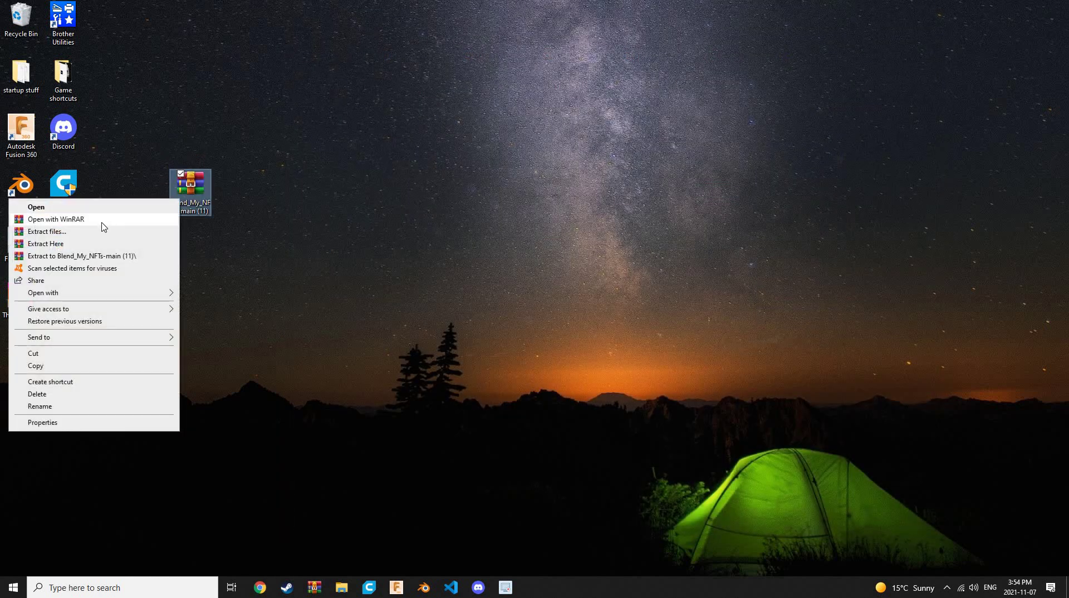
pyautogui.click(102, 221)
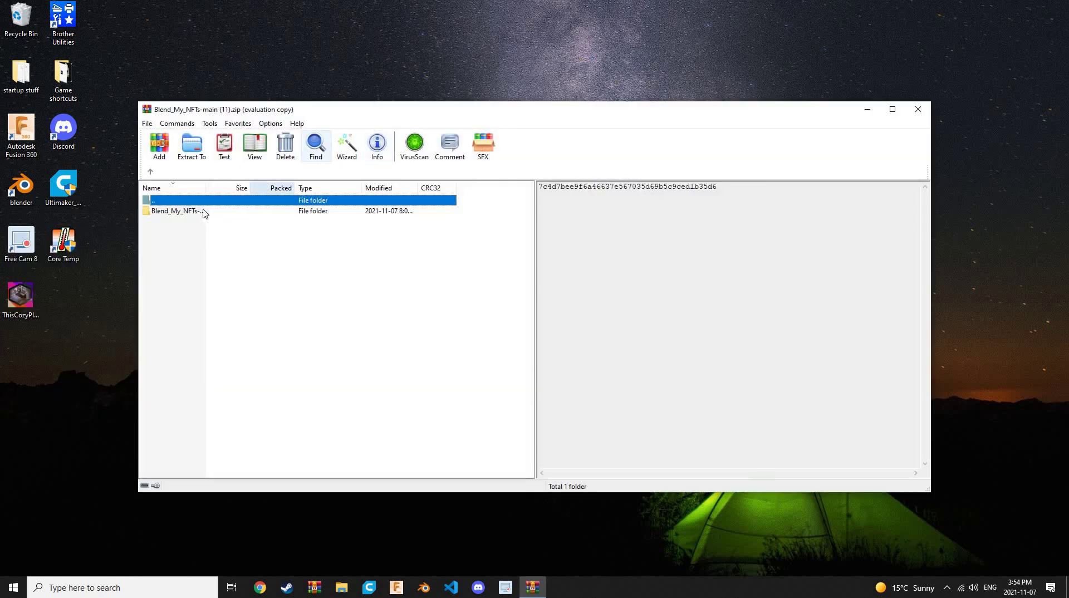
pyautogui.moveTo(203, 211); pyautogui.dragTo(123, 307)
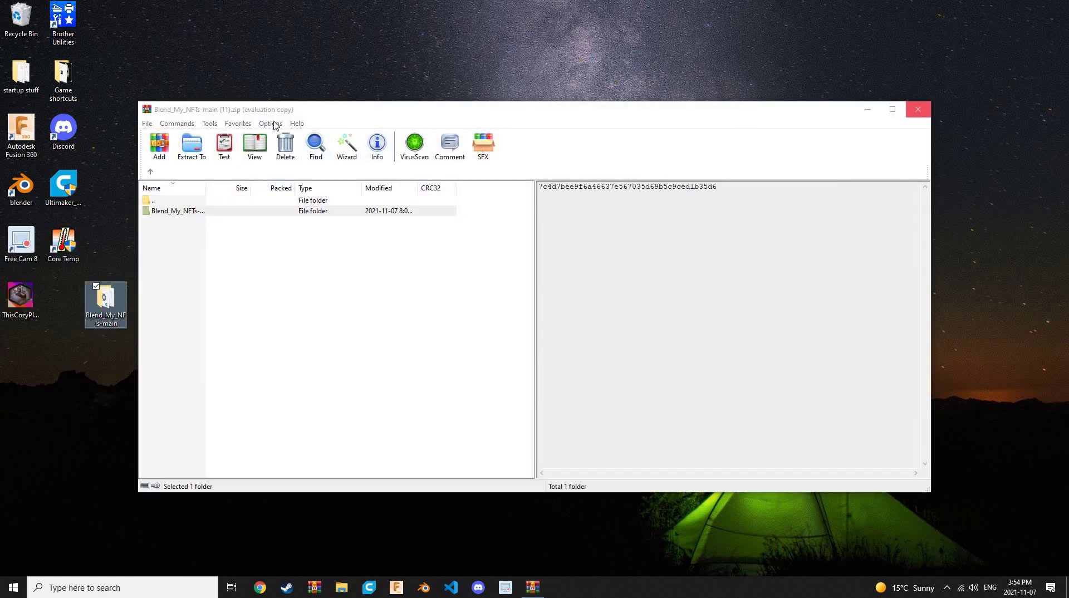
# Close WinRAR, delete the downloaded zip, and centre the extracted folder on the desktop.
pyautogui.press('Escape')
pyautogui.moveTo(189, 187); pyautogui.dragTo(22, 20)
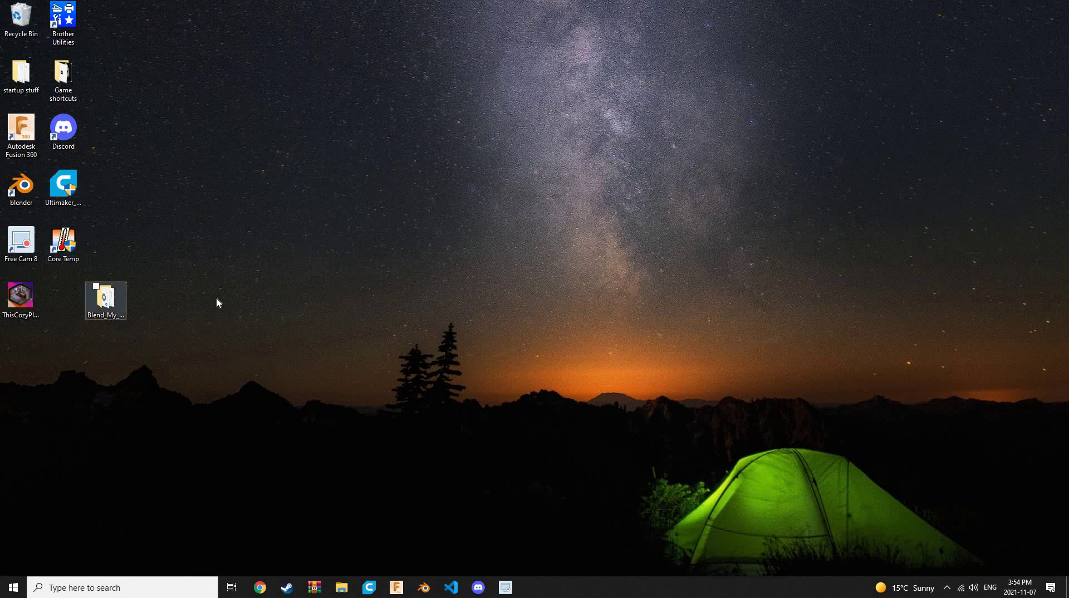
pyautogui.moveTo(108, 300); pyautogui.dragTo(283, 302)
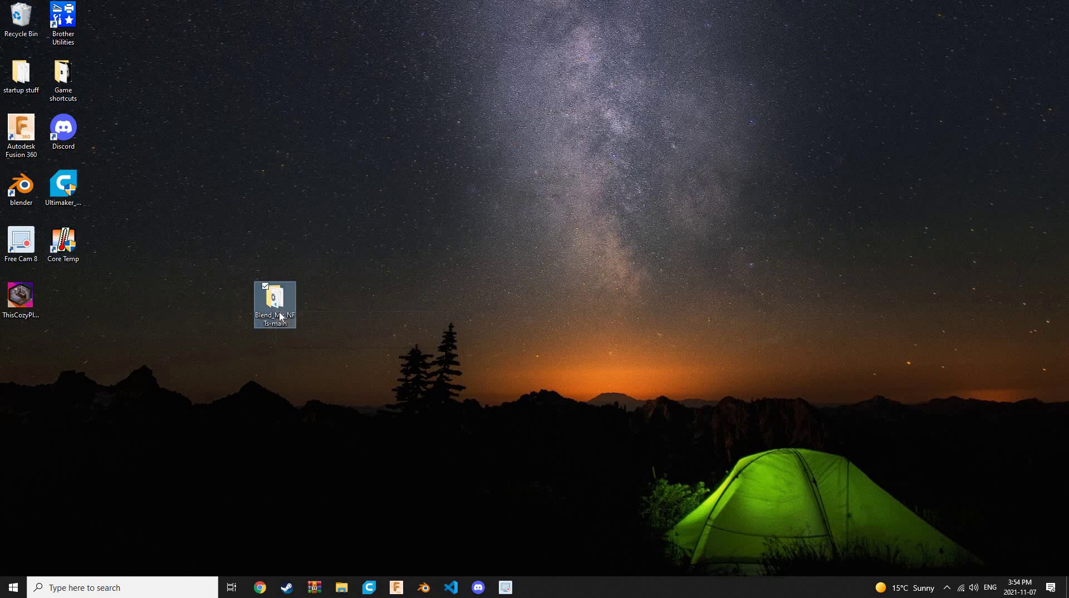
# Open the Blend_My_NFTs-main folder and look over its 11 items.
pyautogui.press('Return')
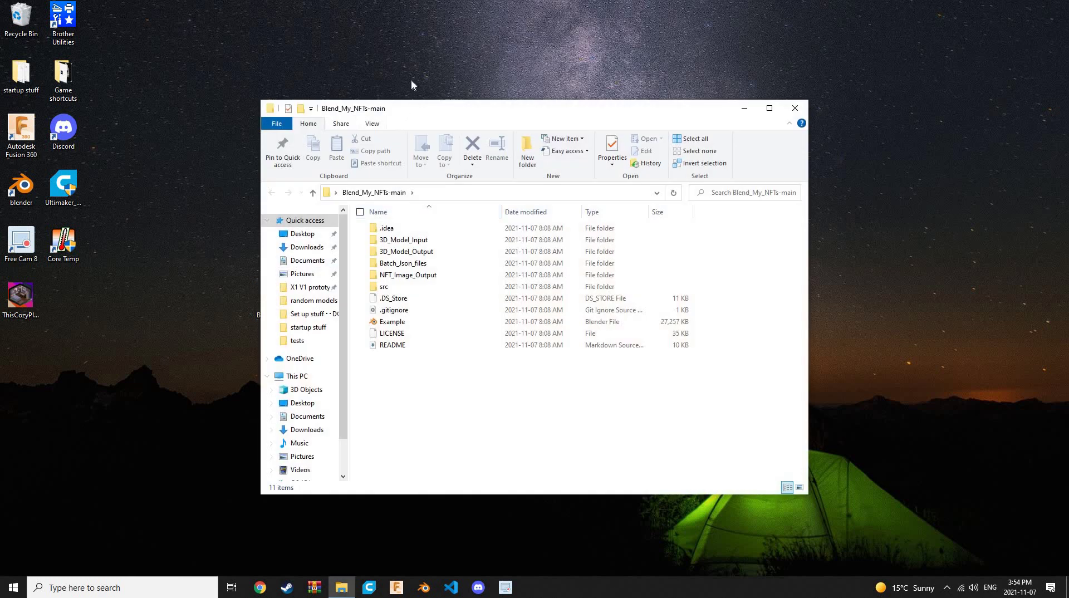
pyautogui.moveTo(411, 108); pyautogui.dragTo(388, 38)
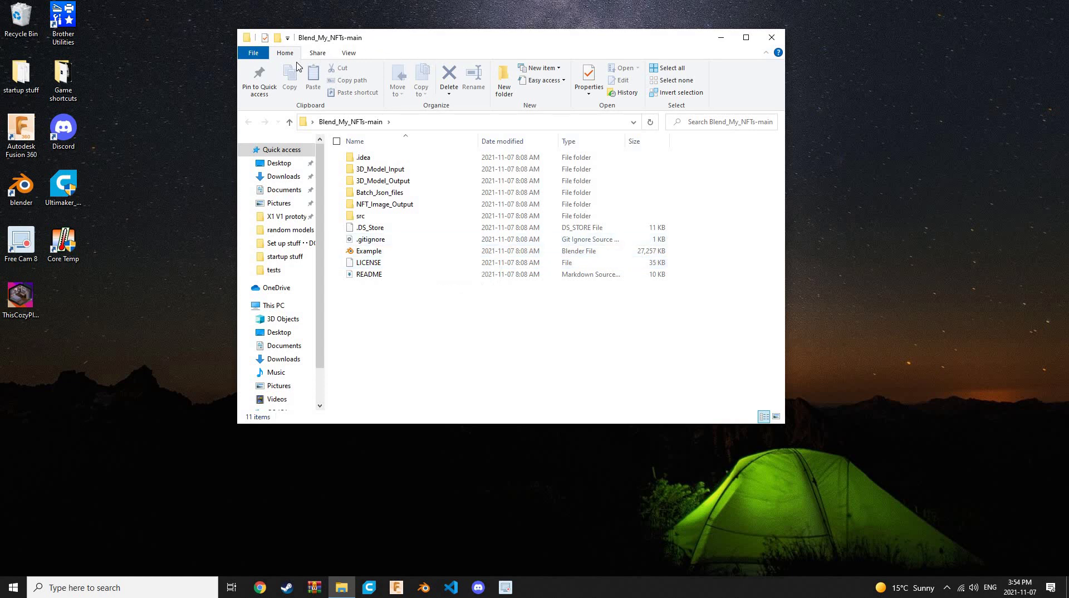
pyautogui.moveTo(297, 66); pyautogui.dragTo(218, 62)
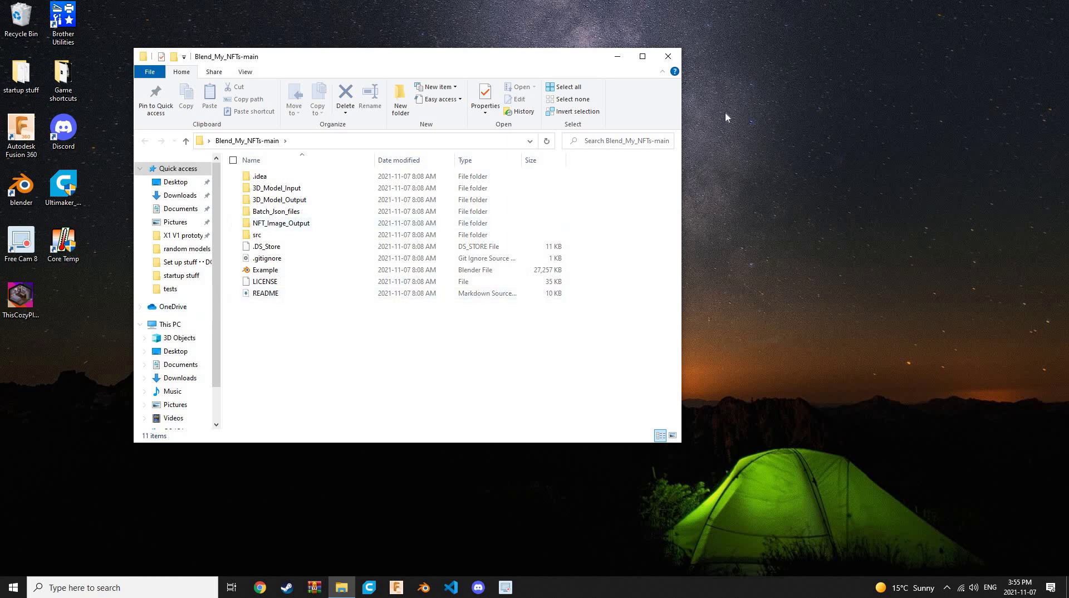
pyautogui.moveTo(726, 114); pyautogui.dragTo(755, 126)
pyautogui.moveTo(965, 292); pyautogui.dragTo(987, 336)
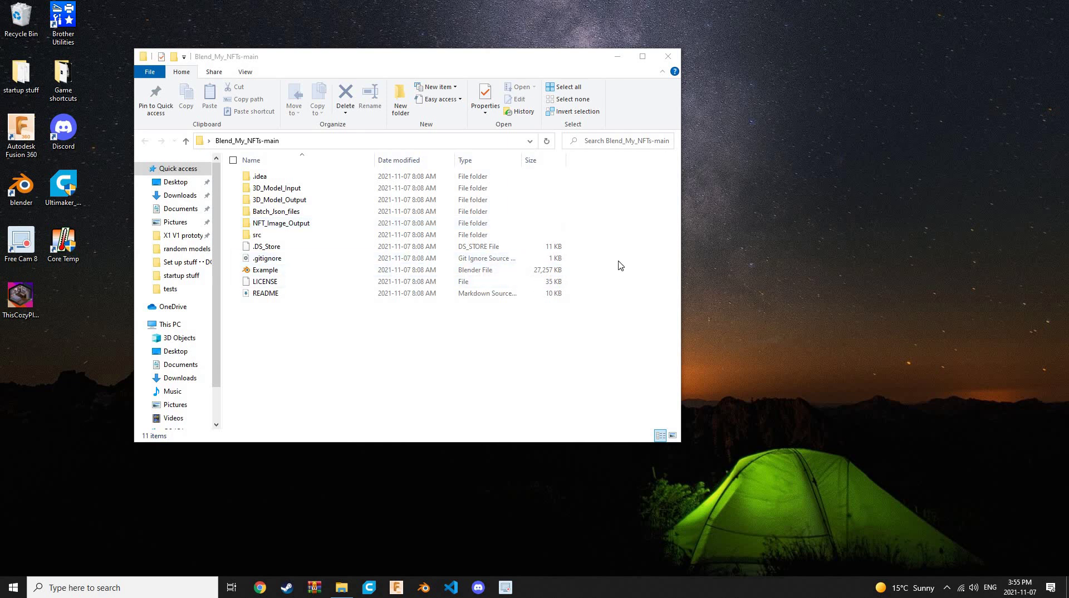
pyautogui.click(272, 118)
pyautogui.hotkey('ctrl', 'a')
pyautogui.click(289, 336)
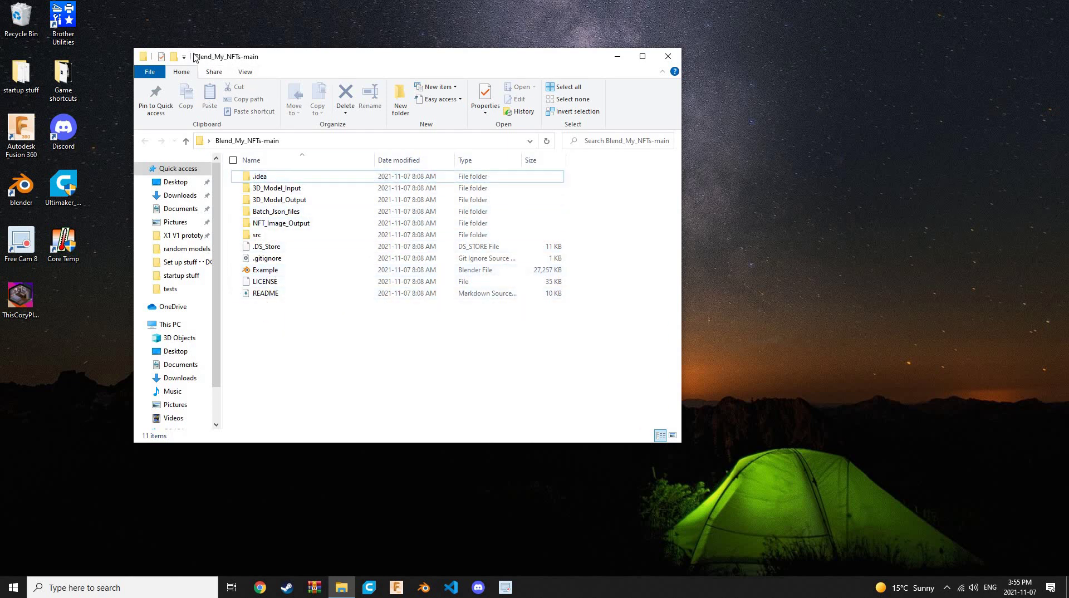
# Open Example.blend in Blender from its context menu.
pyautogui.moveTo(304, 67); pyautogui.dragTo(368, 77)
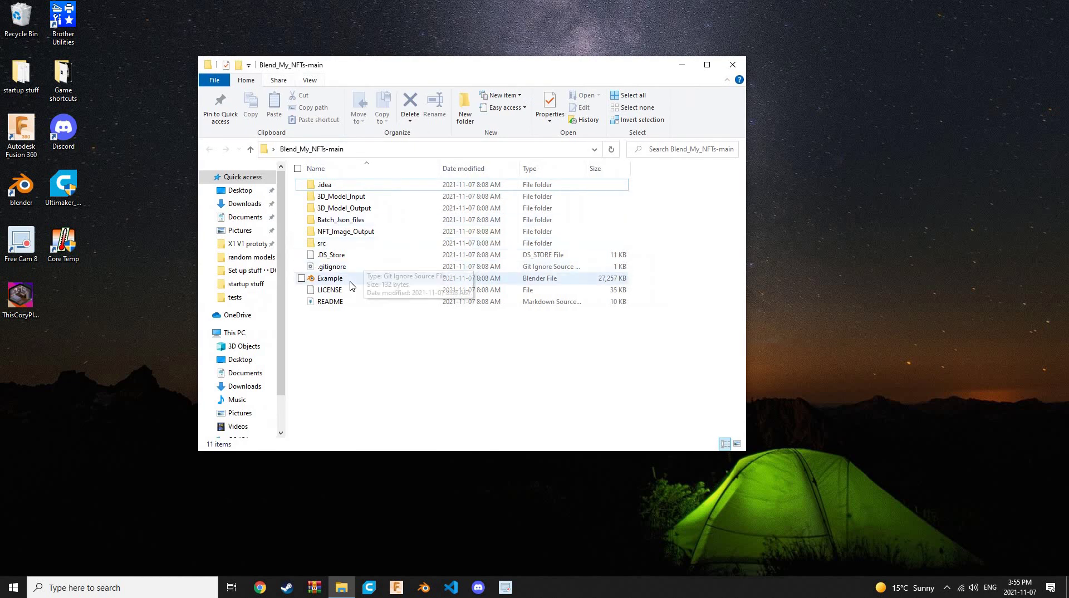
pyautogui.rightClick(351, 285)
pyautogui.click(380, 313)
pyautogui.rightClick(336, 282)
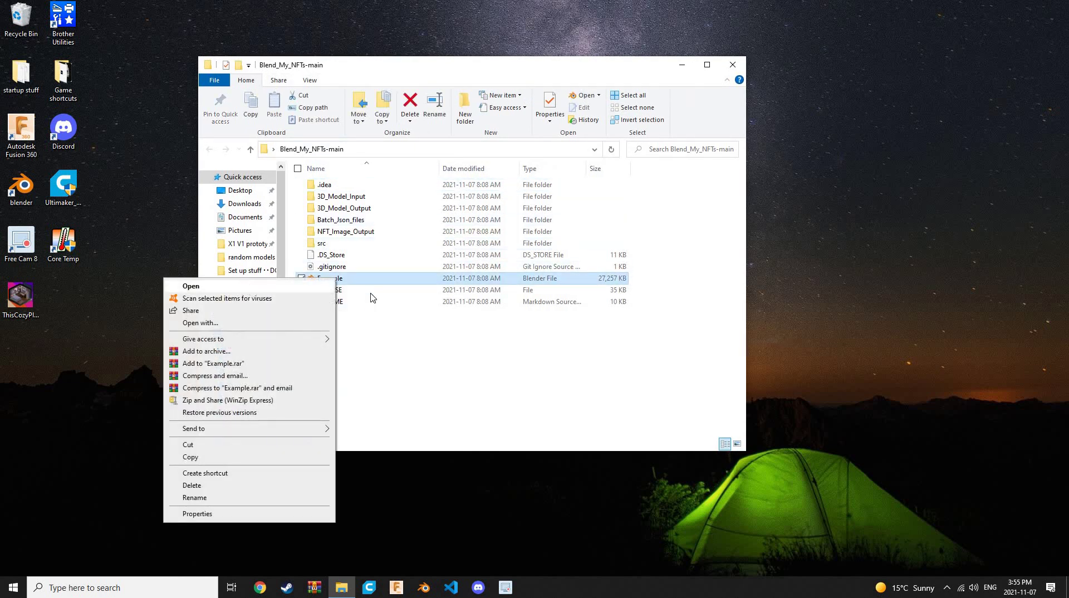
pyautogui.click(231, 286)
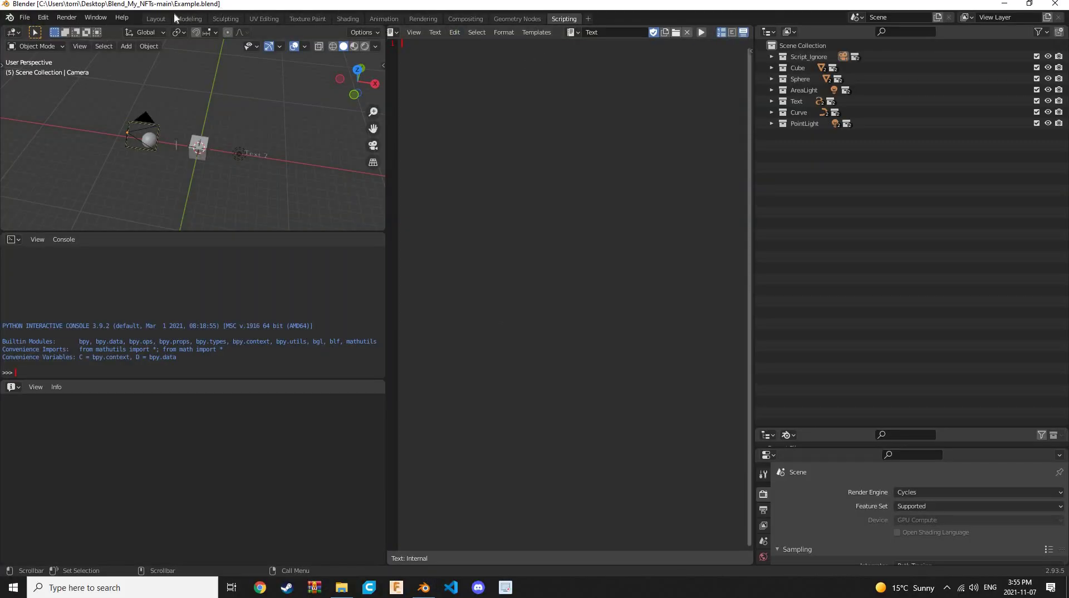
# Switch to the Layout workspace and show the scene objects with solid shading.
pyautogui.hotkey('ctrl', 'pagedown')
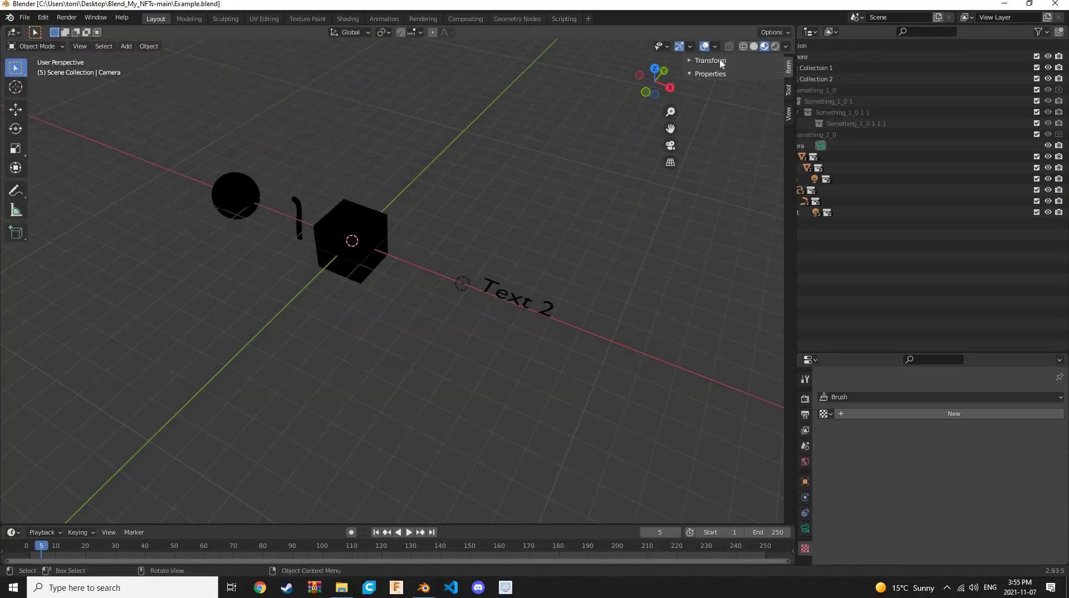
pyautogui.click(754, 46)
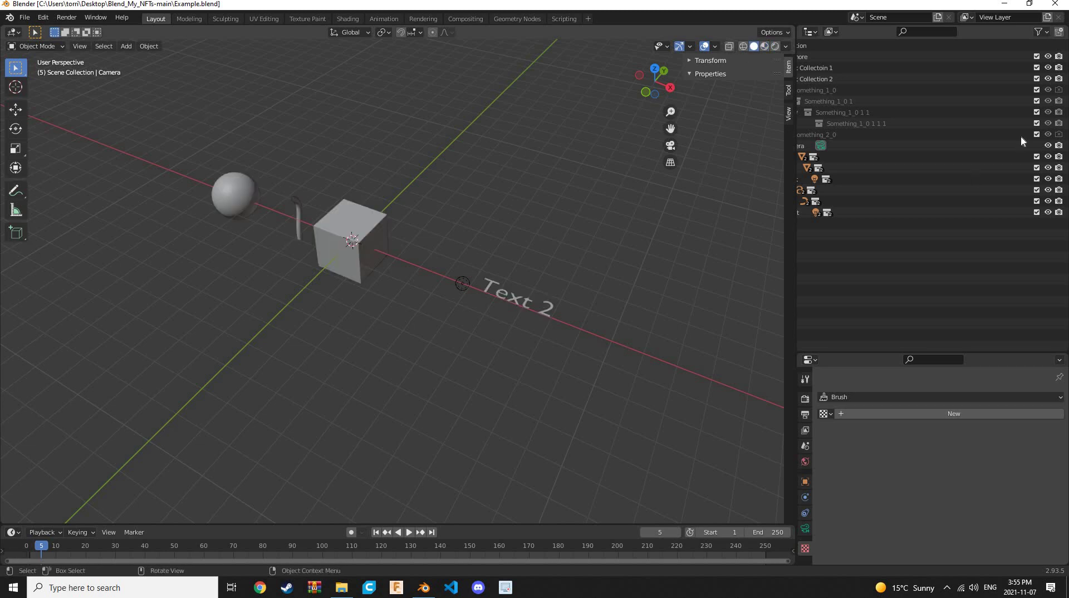
pyautogui.keyDown('ctrl'); pyautogui.hscroll(-3, 903, 204); pyautogui.keyUp('ctrl')
pyautogui.moveTo(857, 62); pyautogui.dragTo(840, 55)
pyautogui.moveTo(984, 110); pyautogui.dragTo(809, 54)
pyautogui.click(812, 56)
pyautogui.click(405, 100)
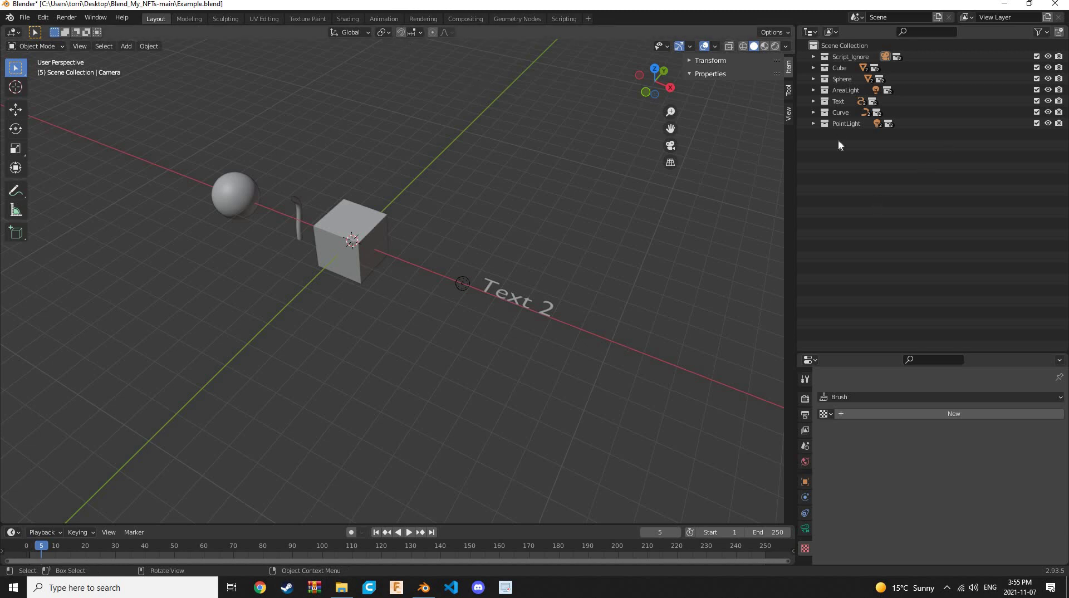
# Select the seven top-level outliner collections, check Script_Ignore, and return to Scripting.
pyautogui.moveTo(874, 201); pyautogui.dragTo(810, 58)
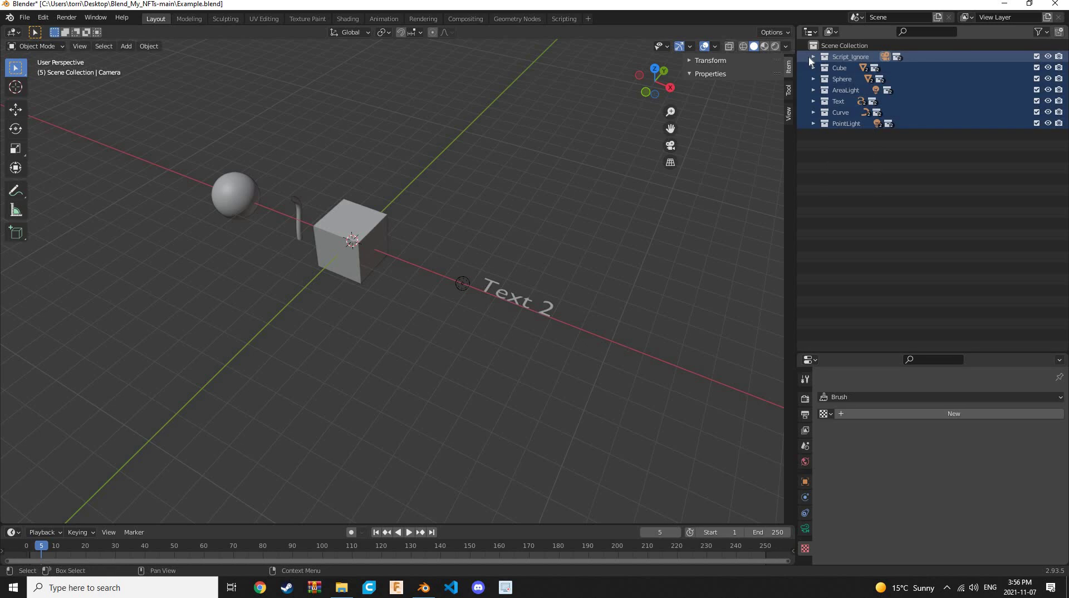
pyautogui.click(813, 57)
pyautogui.click(812, 56)
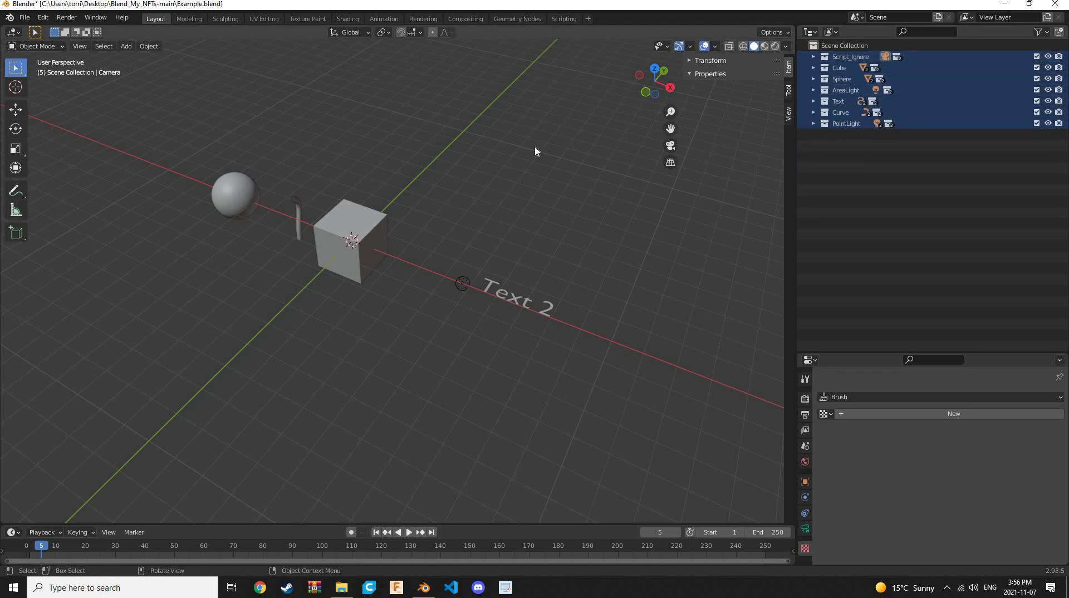
pyautogui.click(554, 16)
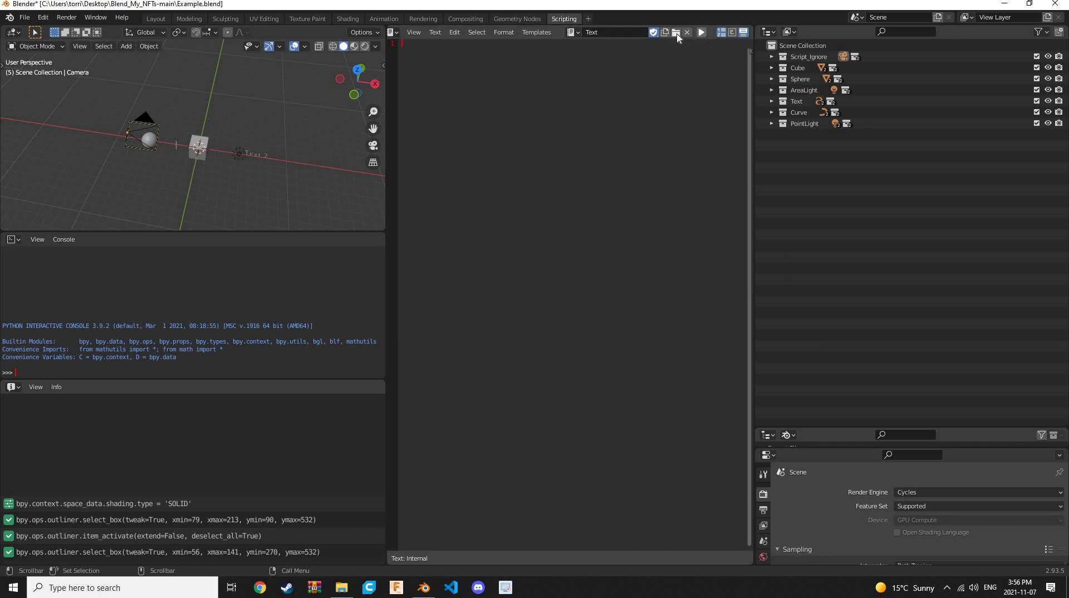
# Unlink the empty Text block from the Scripting text editor.
pyautogui.click(156, 19)
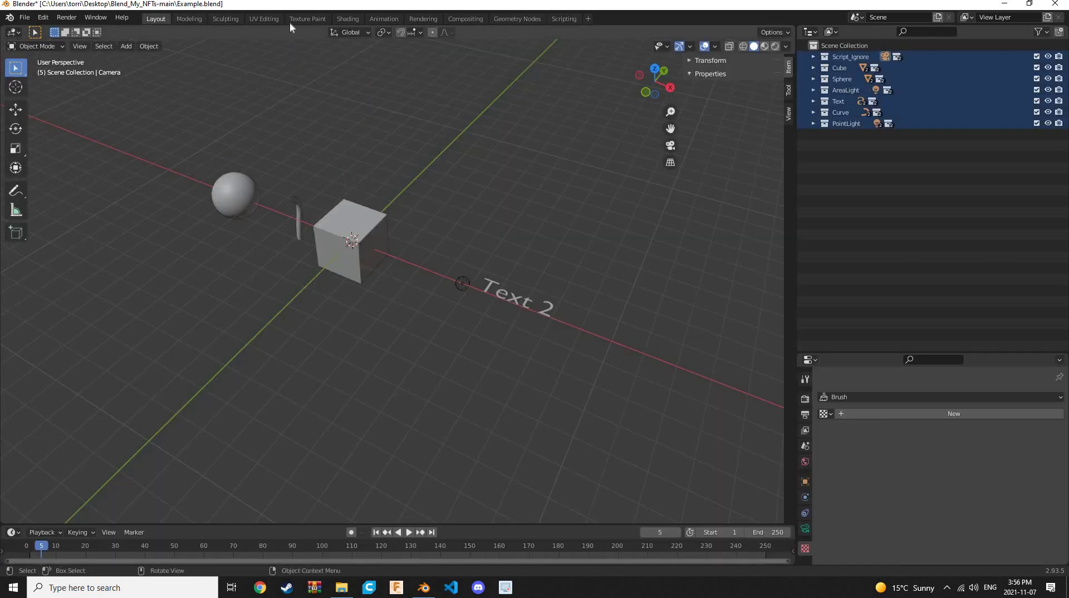
pyautogui.click(565, 19)
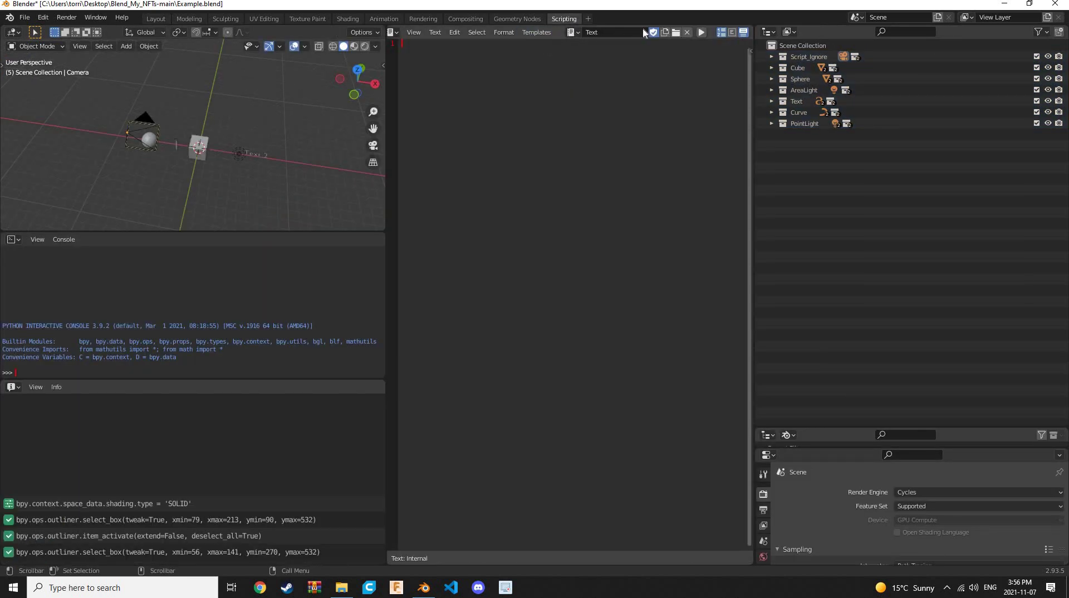
pyautogui.click(613, 32)
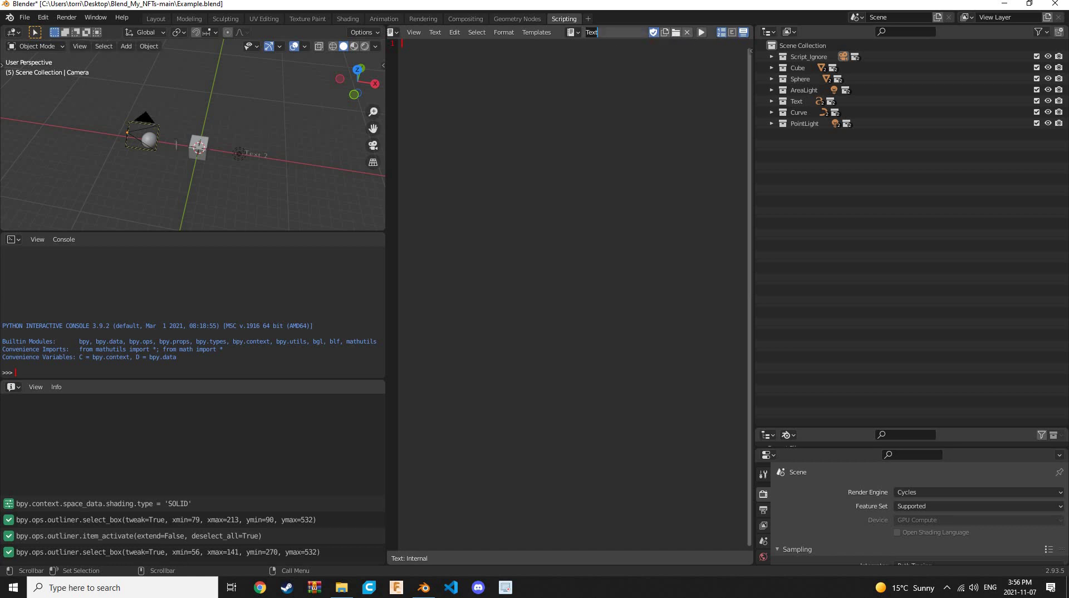
pyautogui.click(687, 32)
pyautogui.click(687, 32)
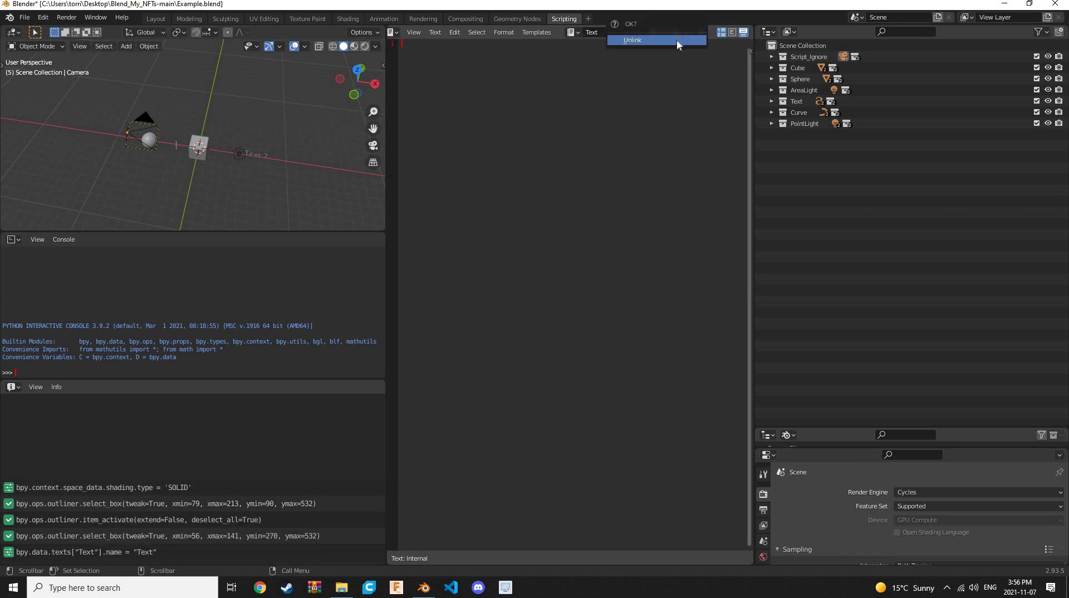
pyautogui.click(677, 40)
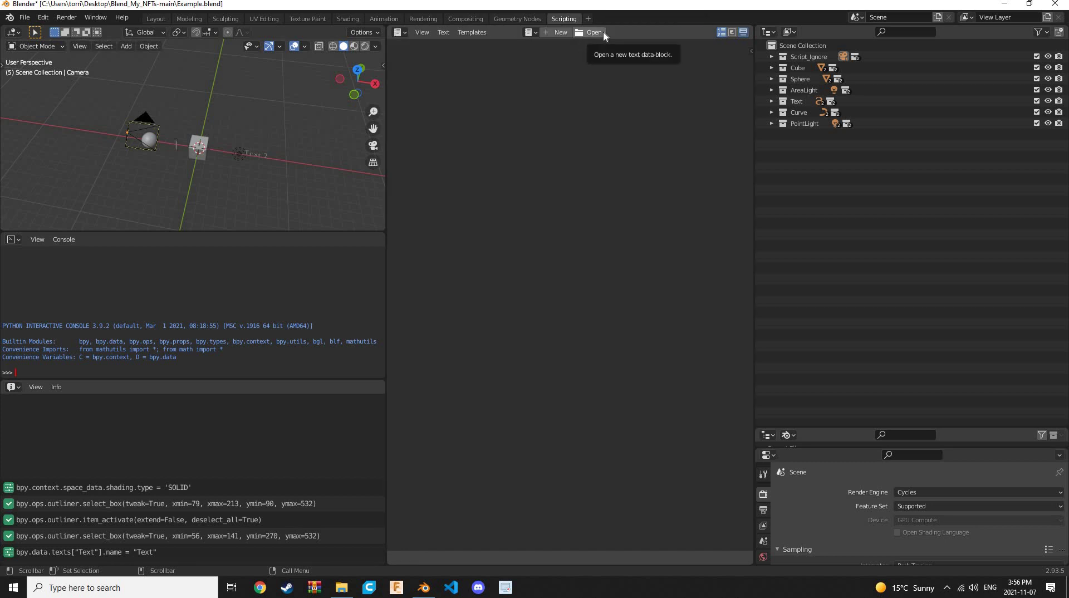
# Load main.py from Desktop\Blend_My_NFTs-main\src\main into the text editor.
pyautogui.click(603, 31)
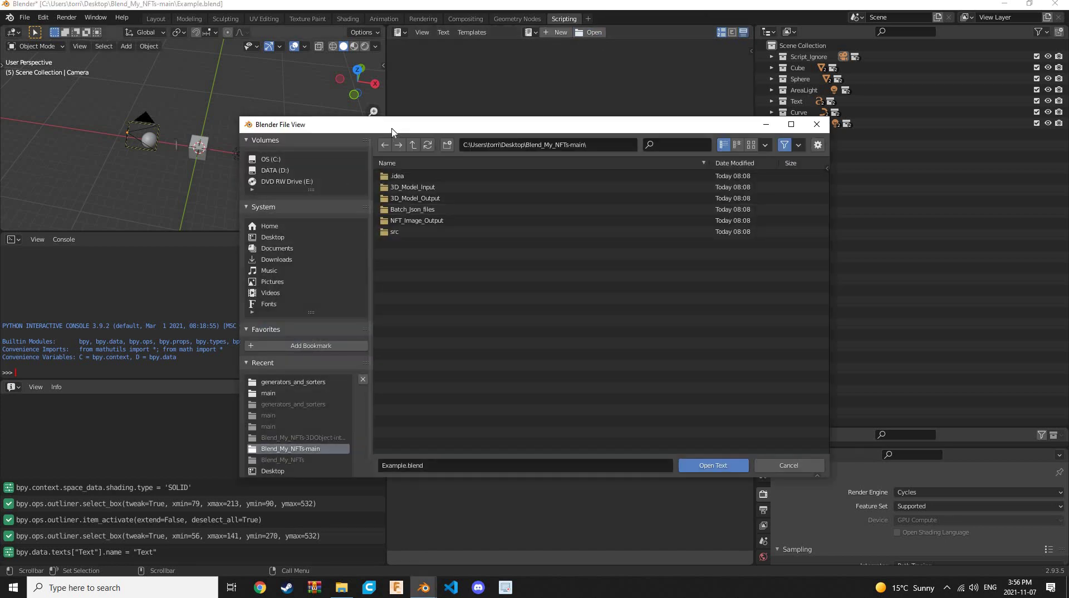
pyautogui.moveTo(338, 124); pyautogui.dragTo(282, 88)
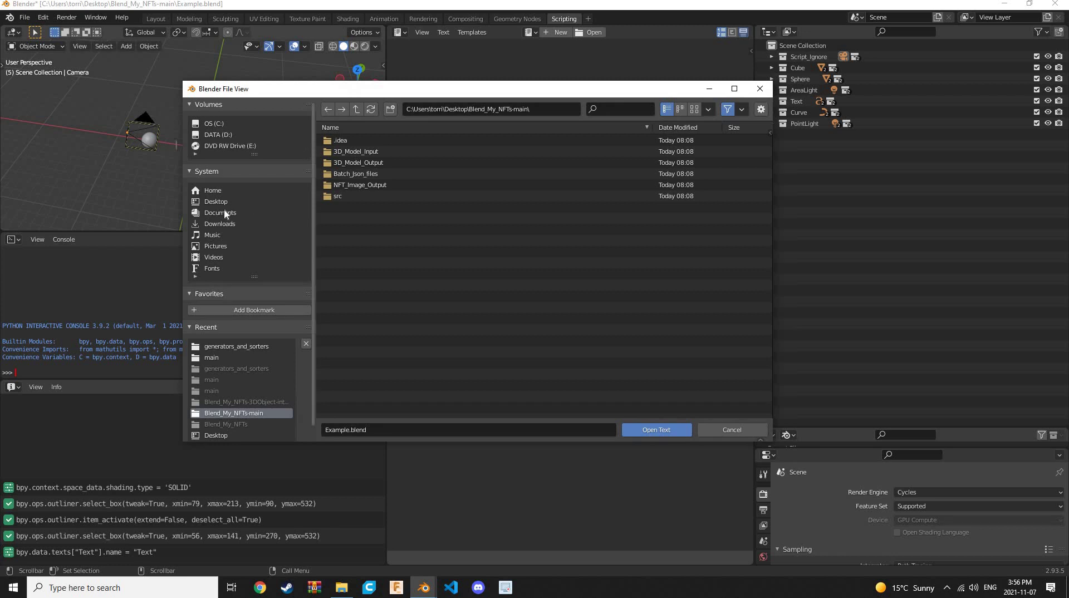
pyautogui.click(212, 200)
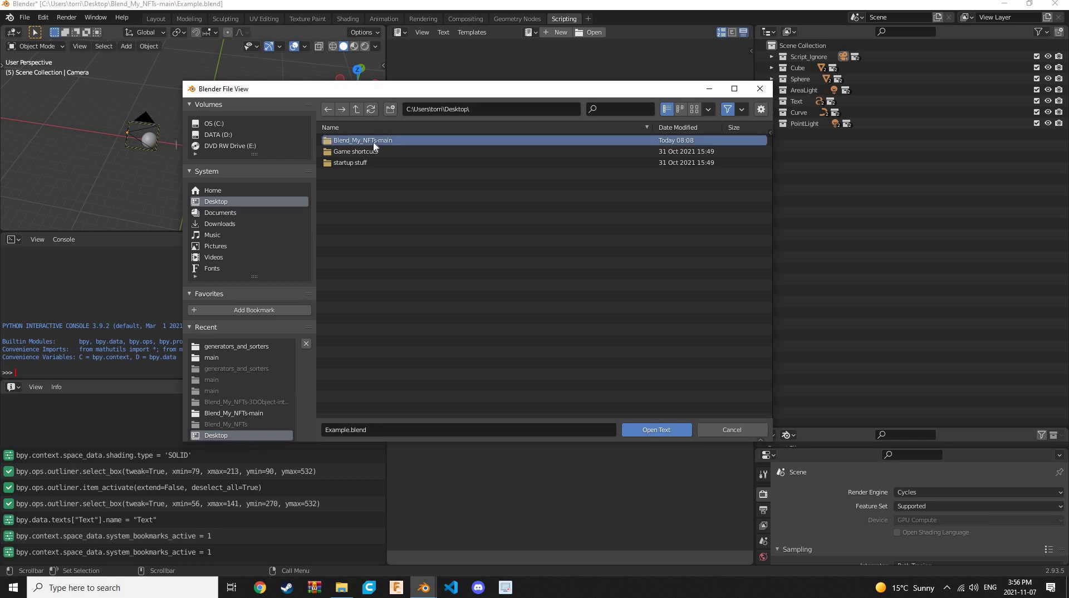
pyautogui.doubleClick(372, 142)
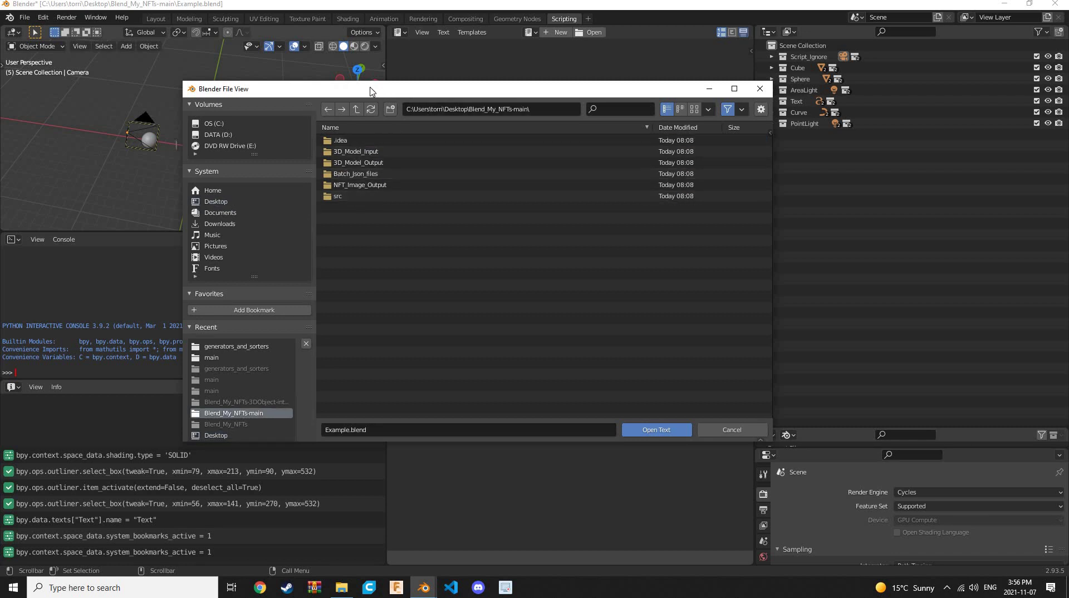
pyautogui.moveTo(303, 84); pyautogui.dragTo(217, 58)
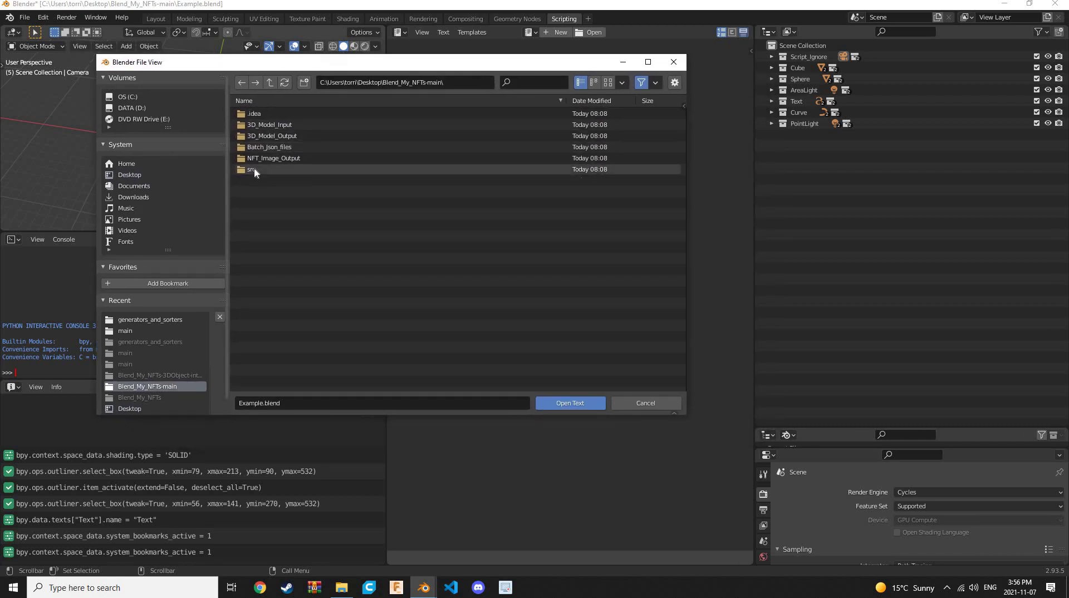
pyautogui.doubleClick(253, 169)
pyautogui.doubleClick(256, 125)
pyautogui.press('BackSpace')
pyautogui.press('BackSpace')
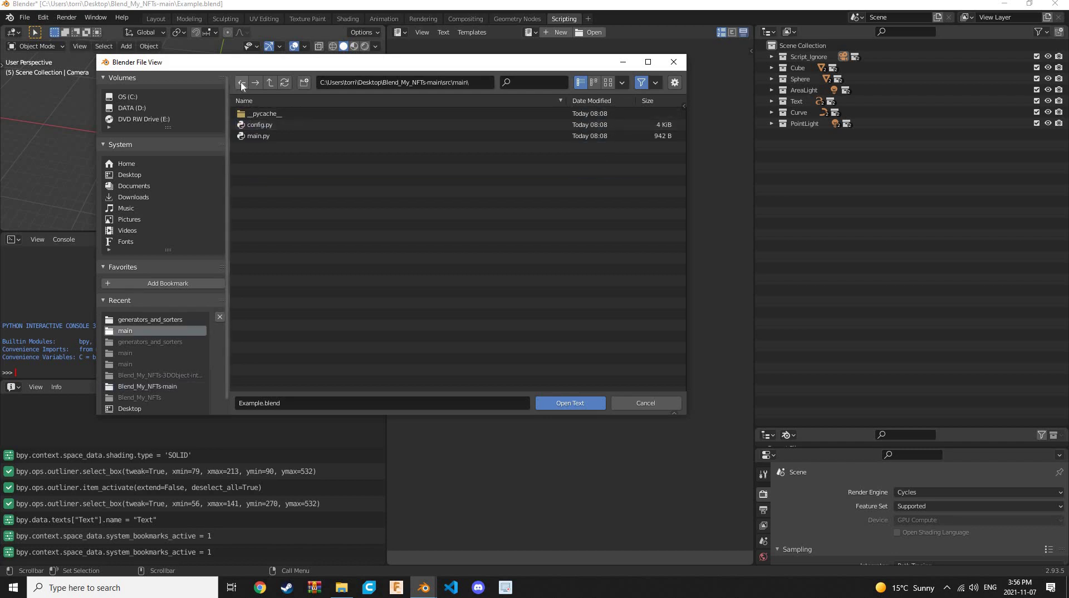
pyautogui.doubleClick(254, 167)
pyautogui.click(259, 123)
pyautogui.press('Return')
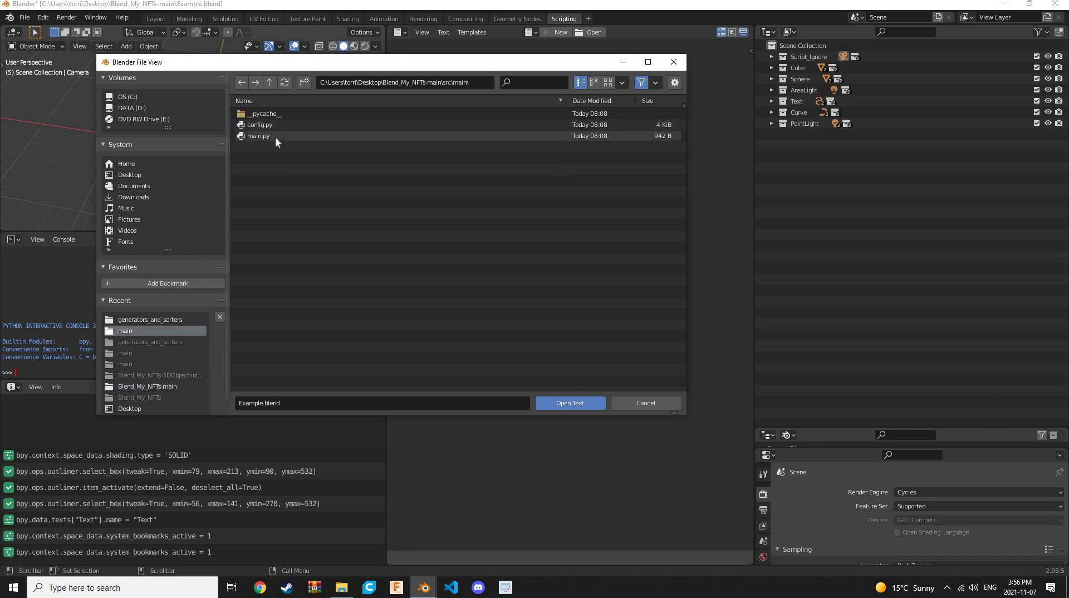
pyautogui.doubleClick(275, 137)
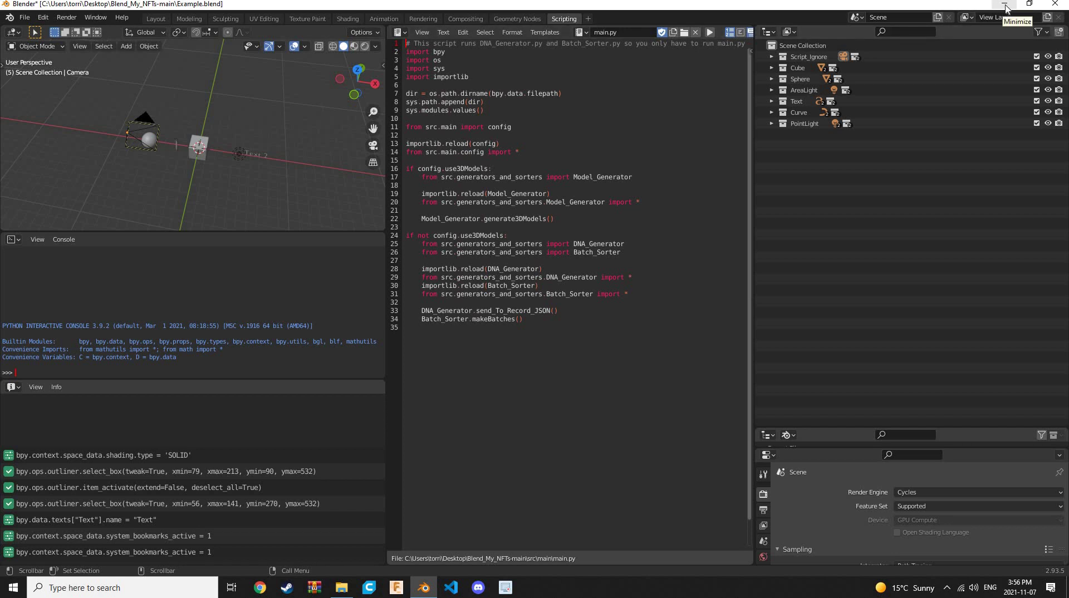
# Minimize Blender, launch VS Code, and close the loose config.py file.
pyautogui.click(1003, 6)
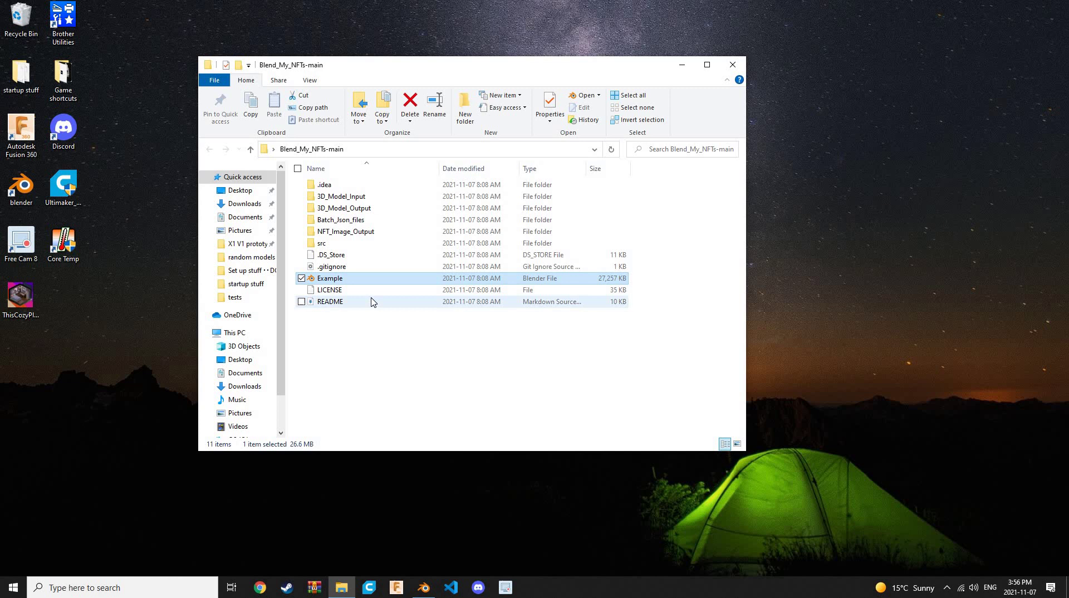
pyautogui.click(452, 587)
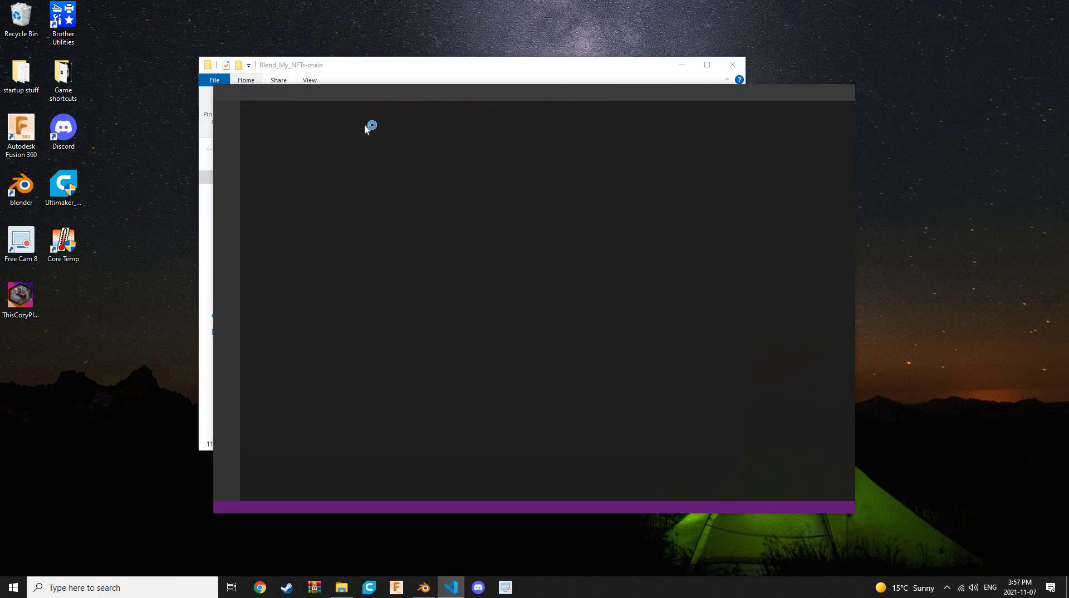
pyautogui.moveTo(473, 98); pyautogui.dragTo(337, 50)
pyautogui.click(162, 62)
pyautogui.click(96, 67)
# Open Desktop\Blend_My_NFTs-main as the workspace and open src/main/config.py.
pyautogui.click(181, 120)
pyautogui.click(118, 178)
pyautogui.click(226, 118)
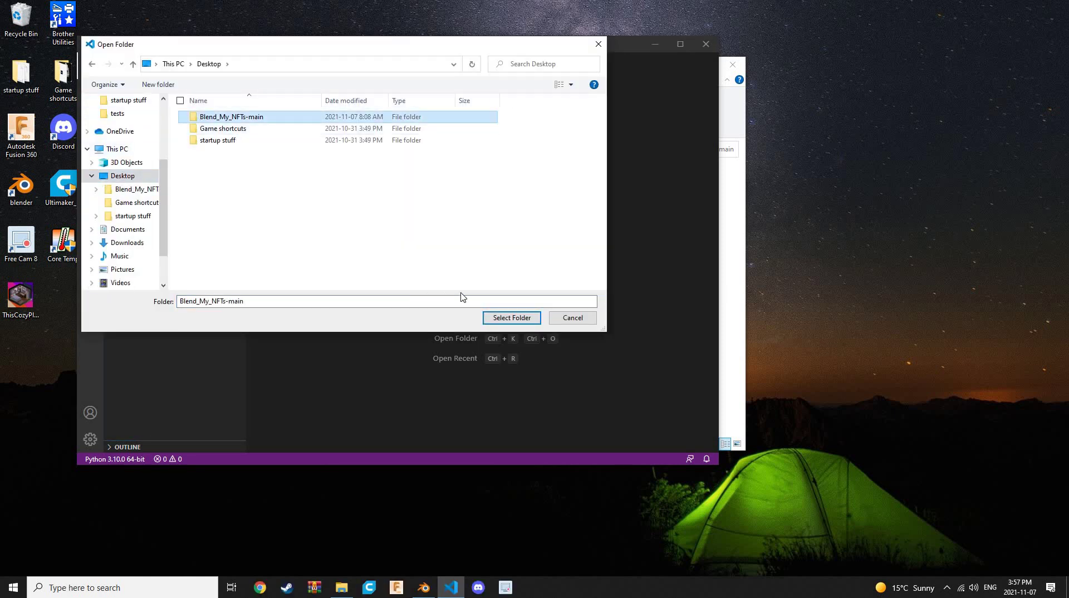
pyautogui.click(500, 318)
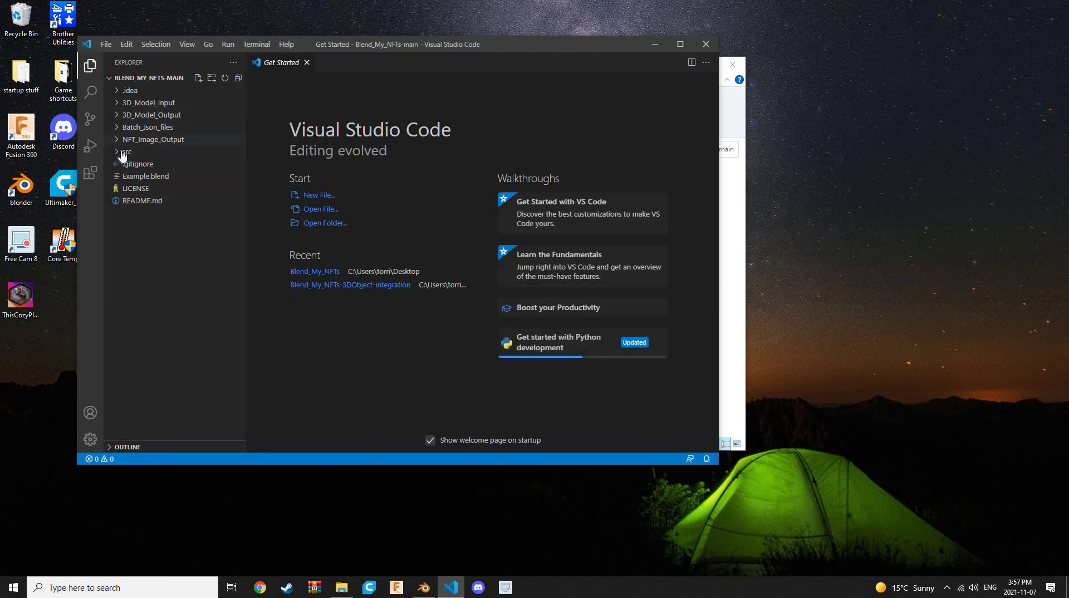
pyautogui.click(125, 152)
pyautogui.click(131, 176)
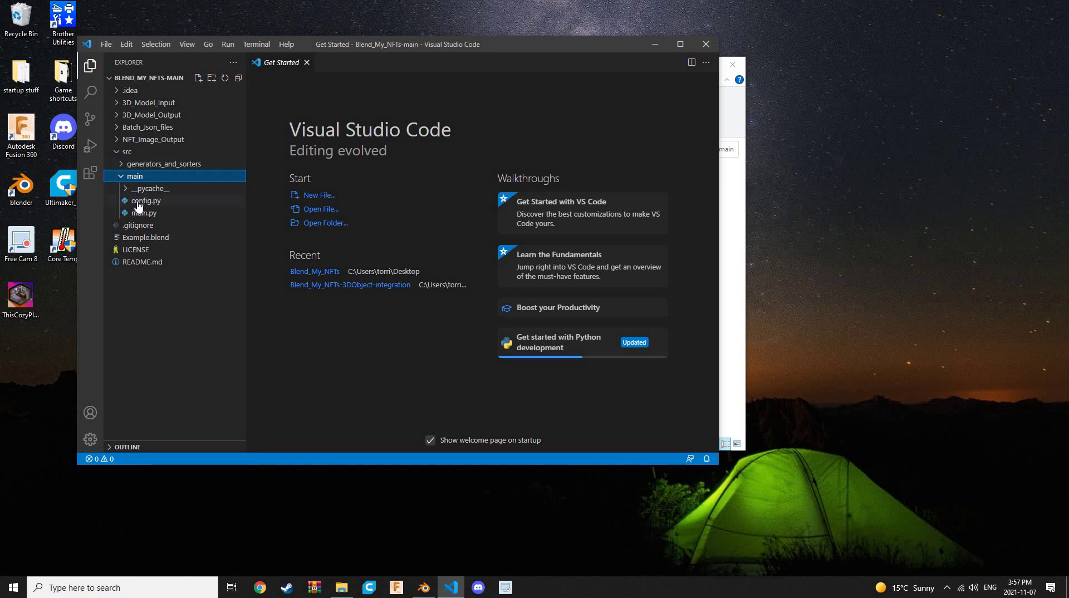
pyautogui.click(142, 201)
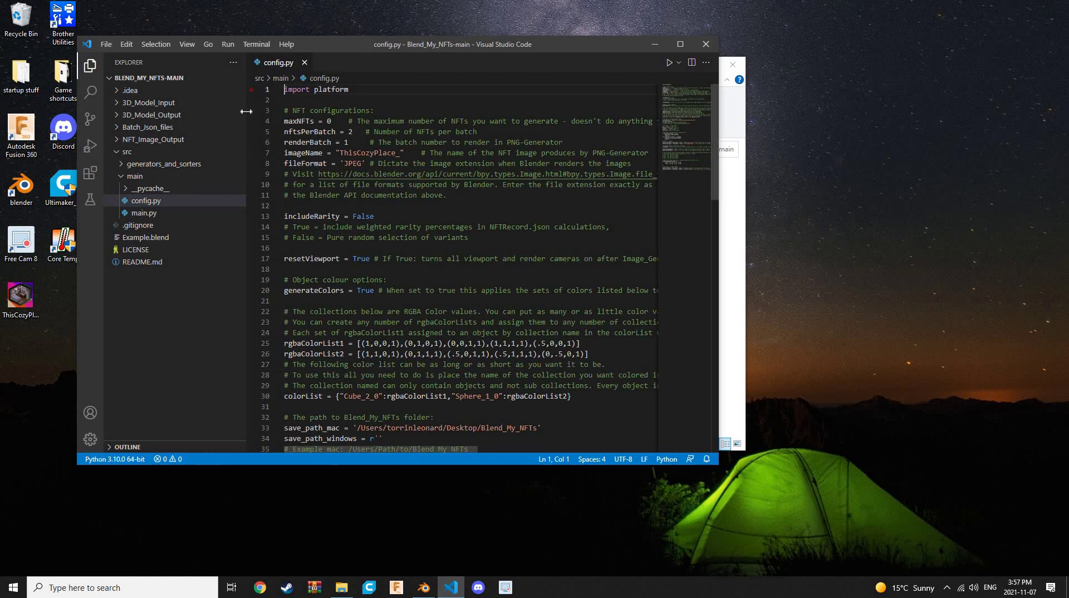
# Widen the editor and change nftsPerBatch on line 5 from 2 to 5.
pyautogui.hotkey('ctrl', 'b')
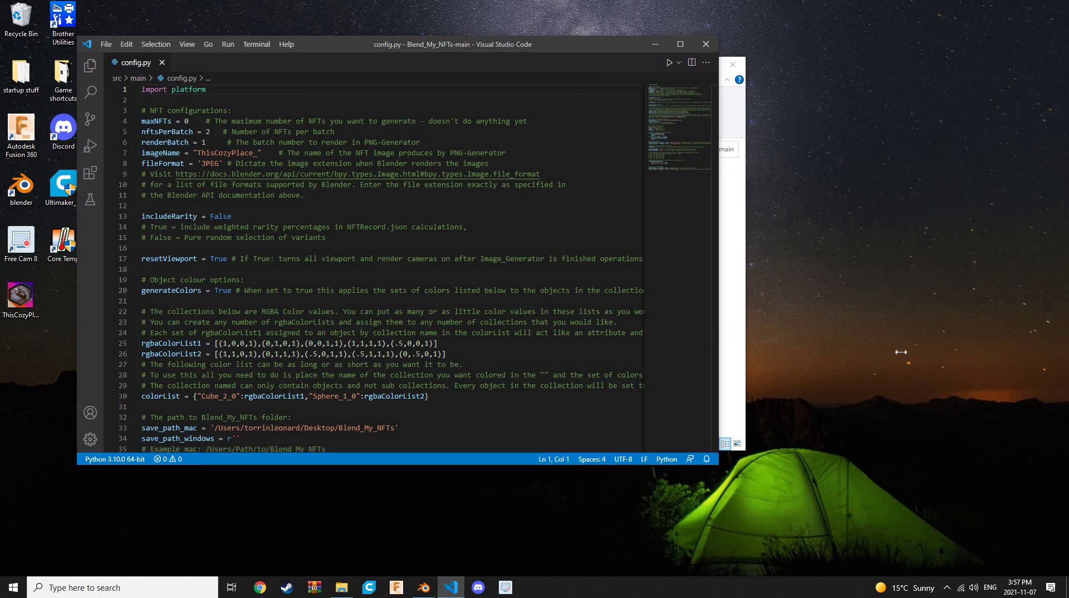
pyautogui.moveTo(901, 351); pyautogui.dragTo(902, 351)
pyautogui.scroll(-15, 282, 289)
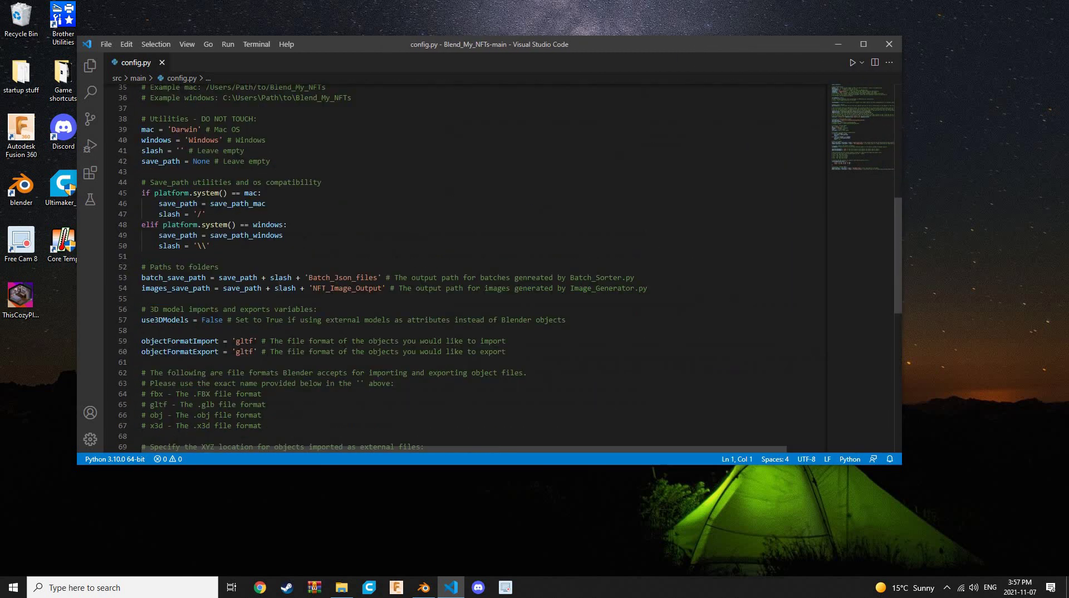
pyautogui.scroll(8, 253, 243)
pyautogui.scroll(10, 254, 244)
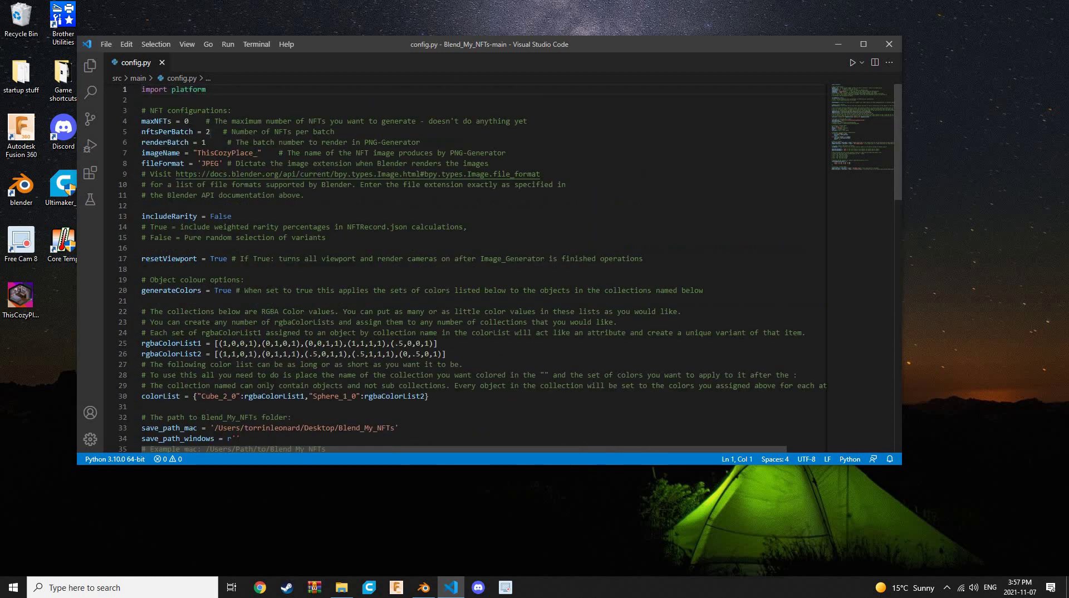
pyautogui.moveTo(208, 131); pyautogui.dragTo(141, 121)
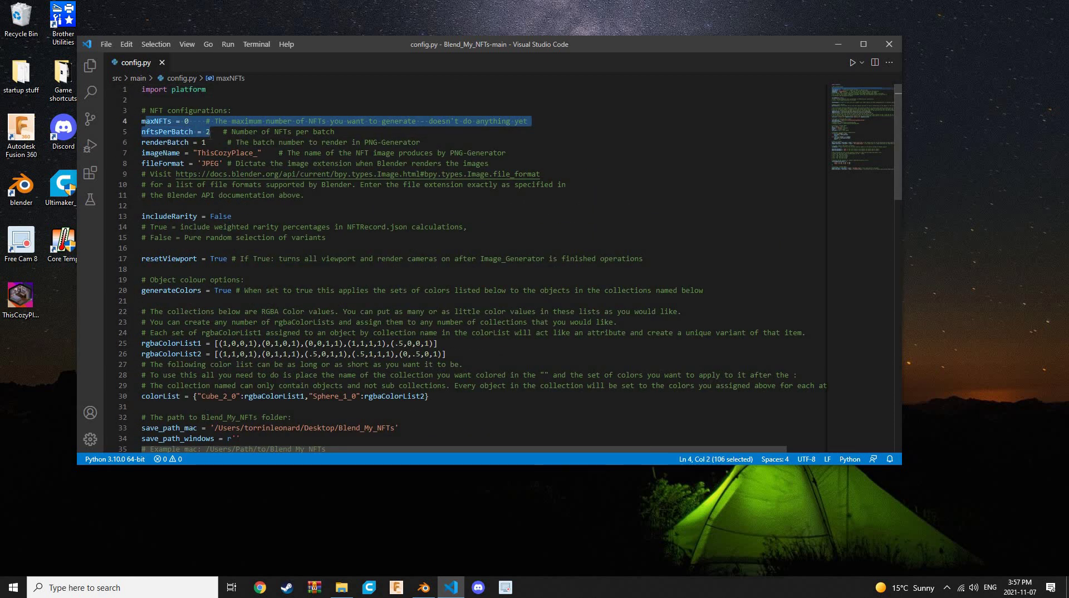
pyautogui.doubleClick(208, 132)
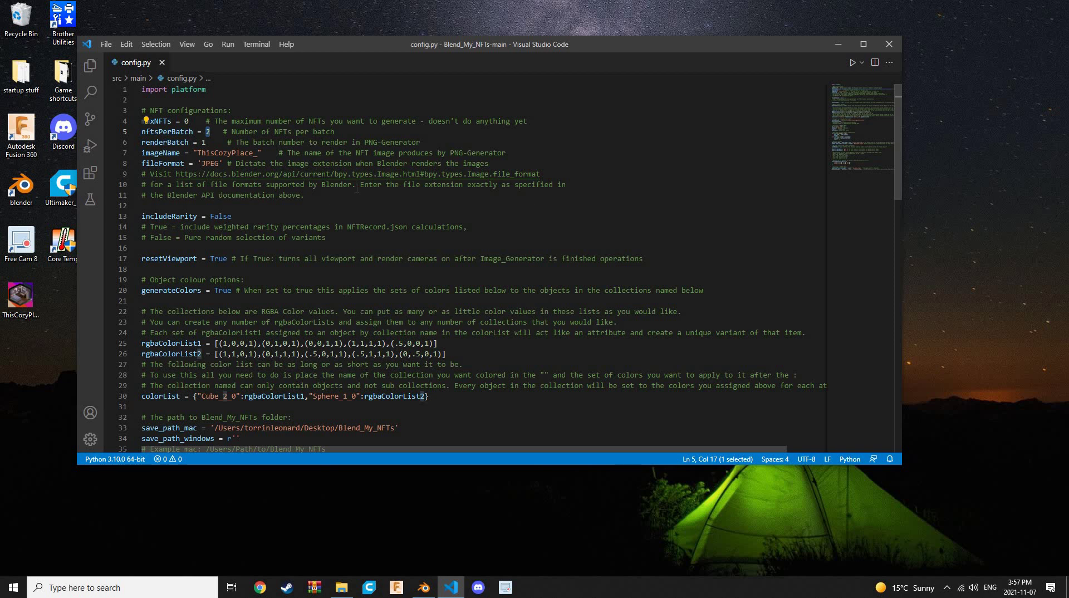
pyautogui.write('5')
# Review the renderBatch, imageName, fileFormat and colour list settings in config.py.
pyautogui.keyDown('shift'); pyautogui.click(211, 143); pyautogui.keyUp('shift')
pyautogui.scroll(-20, 349, 236)
pyautogui.scroll(8, 349, 237)
pyautogui.scroll(13, 199, 236)
pyautogui.scroll(-5, 186, 249)
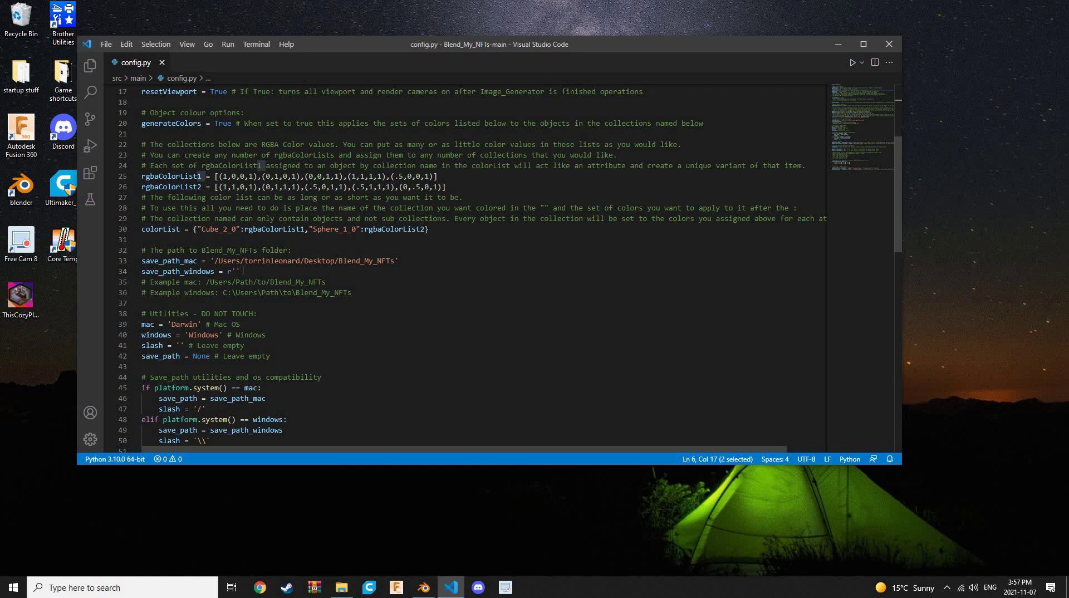
pyautogui.scroll(5, 237, 208)
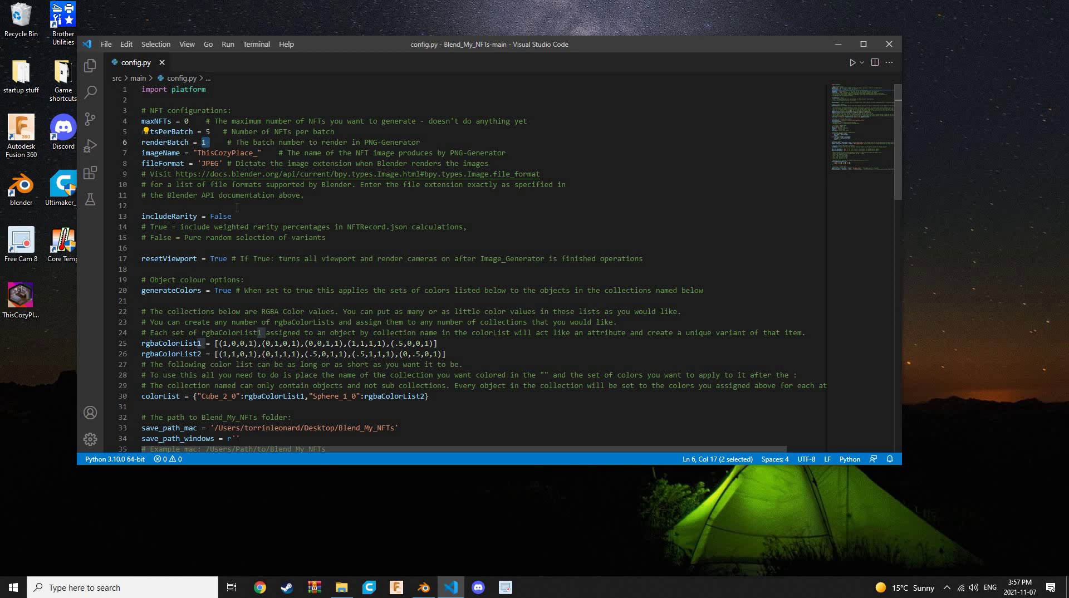
pyautogui.scroll(-8, 237, 207)
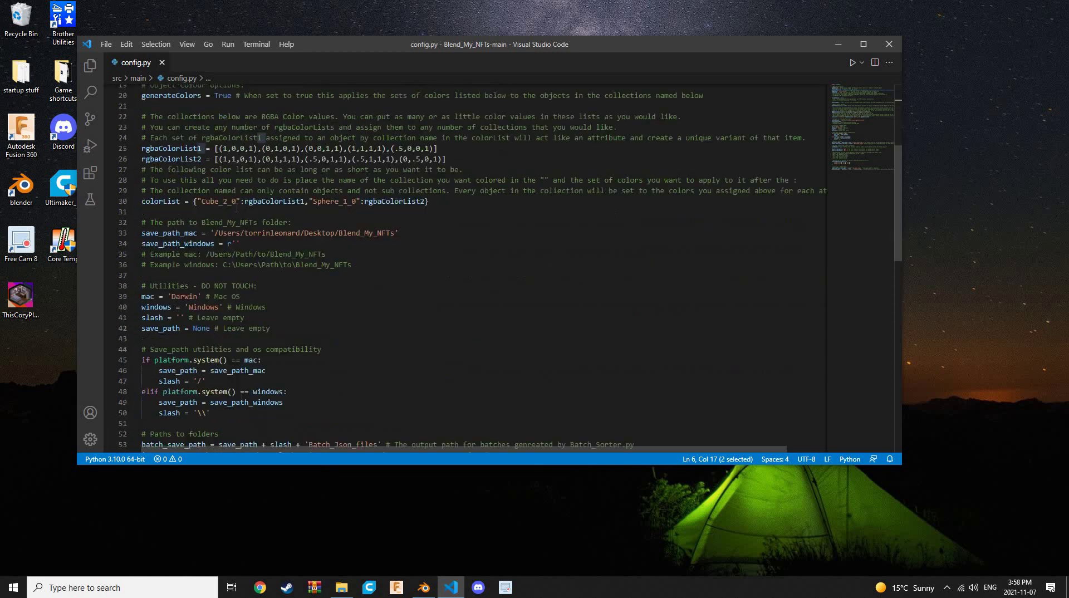
pyautogui.scroll(4, 465, 267)
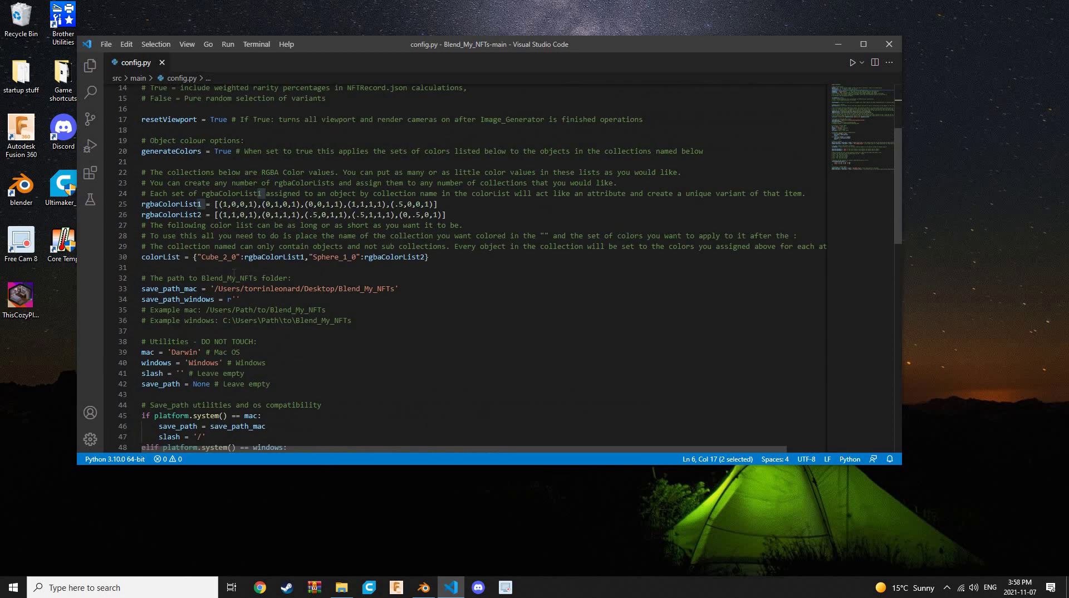
pyautogui.scroll(4, 234, 273)
pyautogui.scroll(-6, 233, 272)
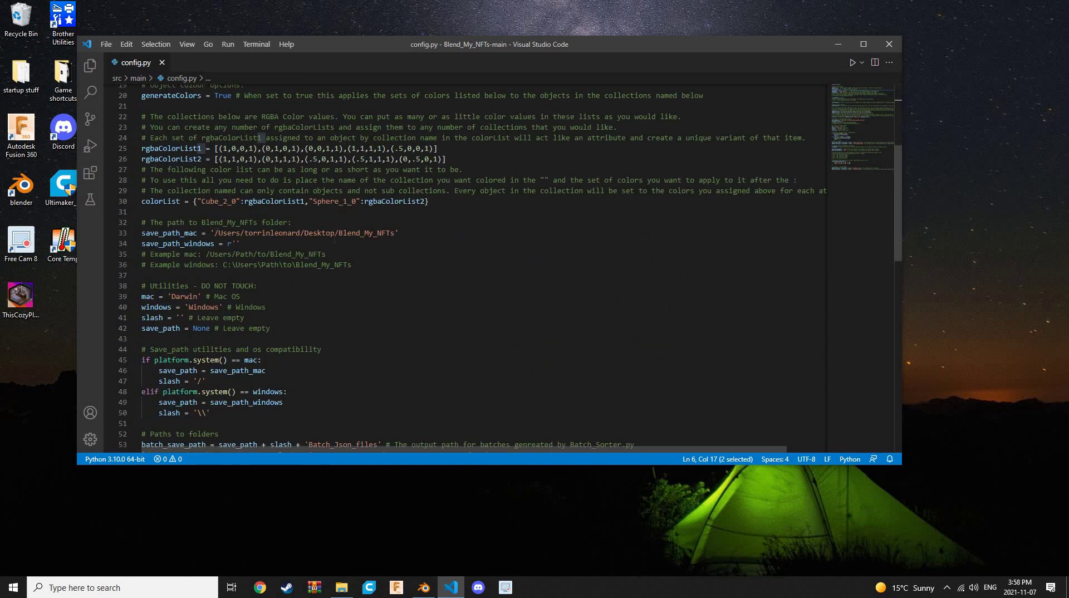
# Delete the Mac folder path on line 33, leaving save_path_mac as empty quotes.
pyautogui.moveTo(214, 233); pyautogui.dragTo(394, 233)
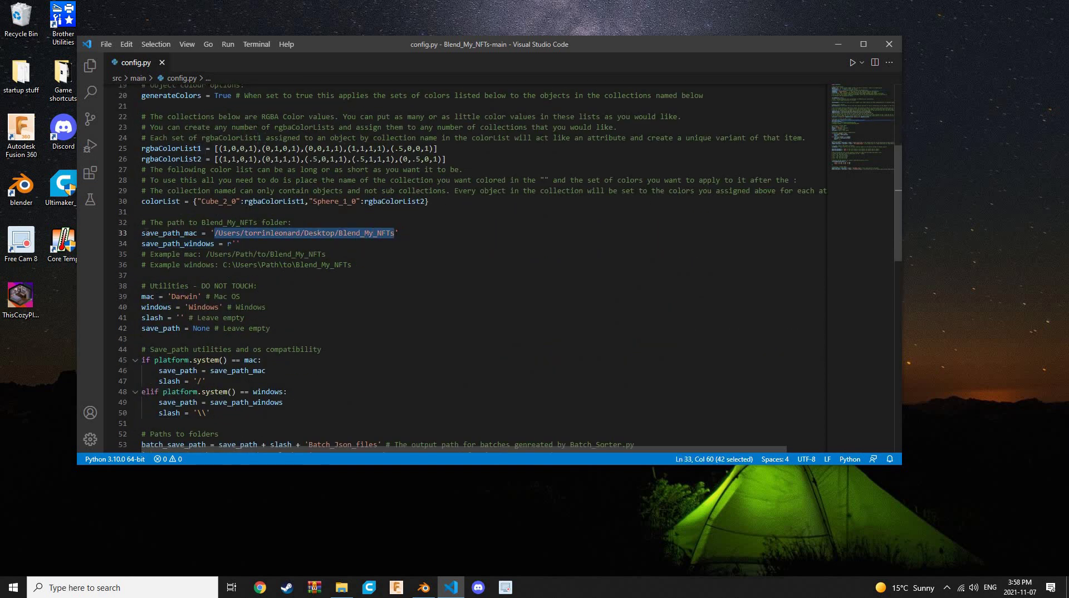
pyautogui.moveTo(142, 232); pyautogui.dragTo(394, 233)
pyautogui.click(214, 233)
pyautogui.press('BackSpace')
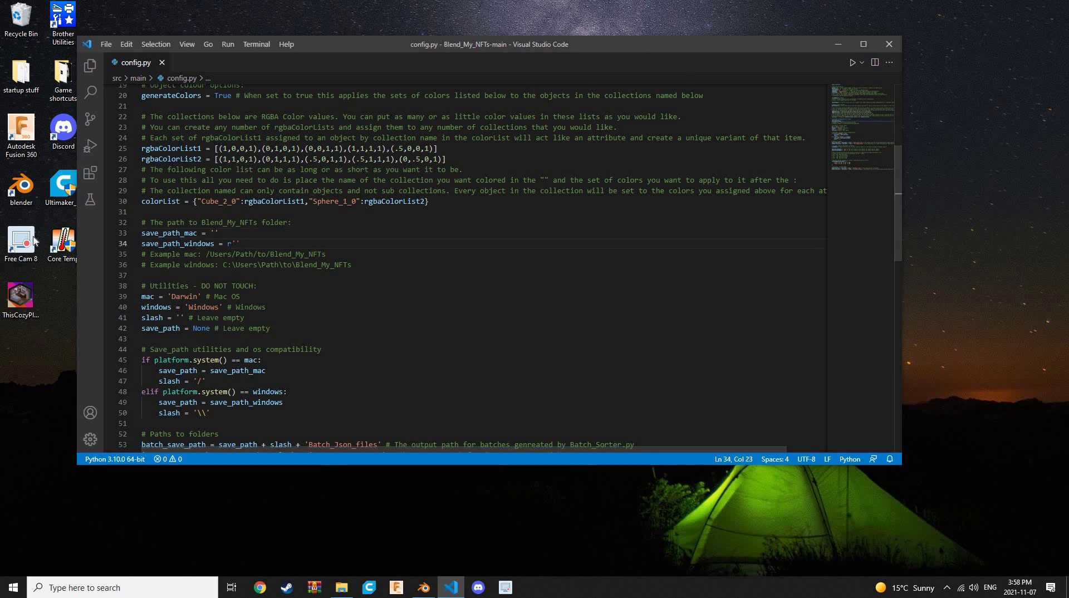
pyautogui.click(236, 243)
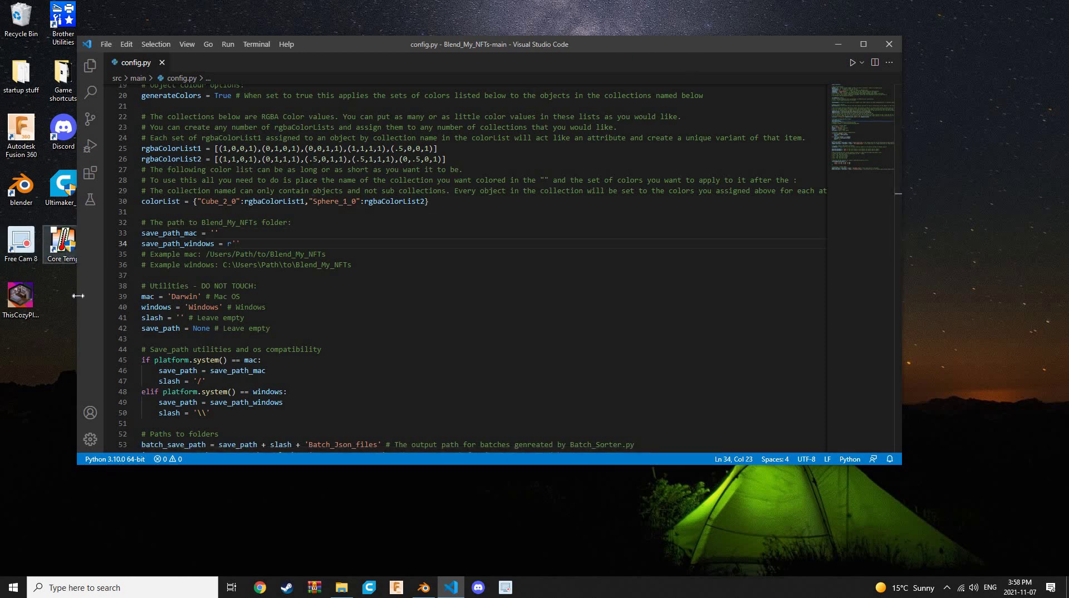
# Resize and move VS Code, then close the file browser to reveal the desktop folder.
pyautogui.moveTo(78, 296); pyautogui.dragTo(470, 287)
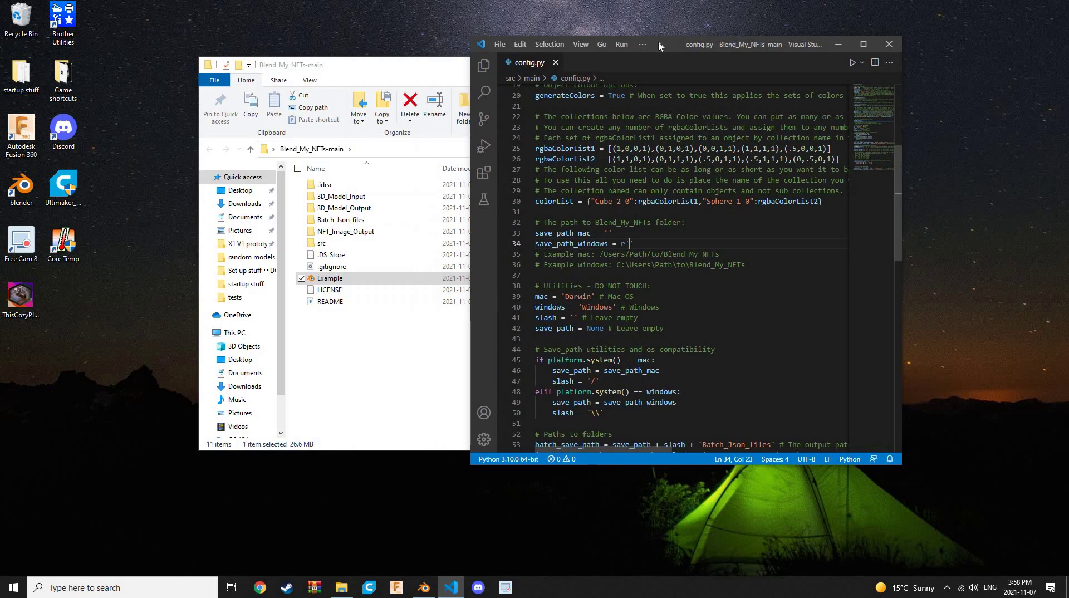
pyautogui.click(642, 44)
pyautogui.moveTo(759, 42); pyautogui.dragTo(853, 30)
pyautogui.click(343, 176)
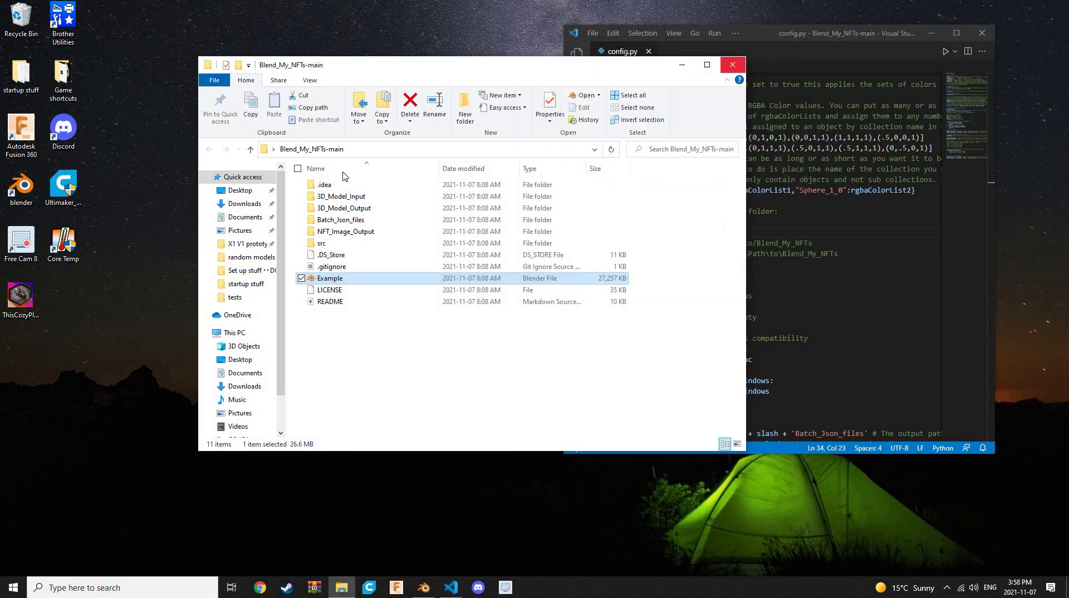
pyautogui.hotkey('alt', 'F4')
pyautogui.moveTo(274, 301); pyautogui.dragTo(233, 305)
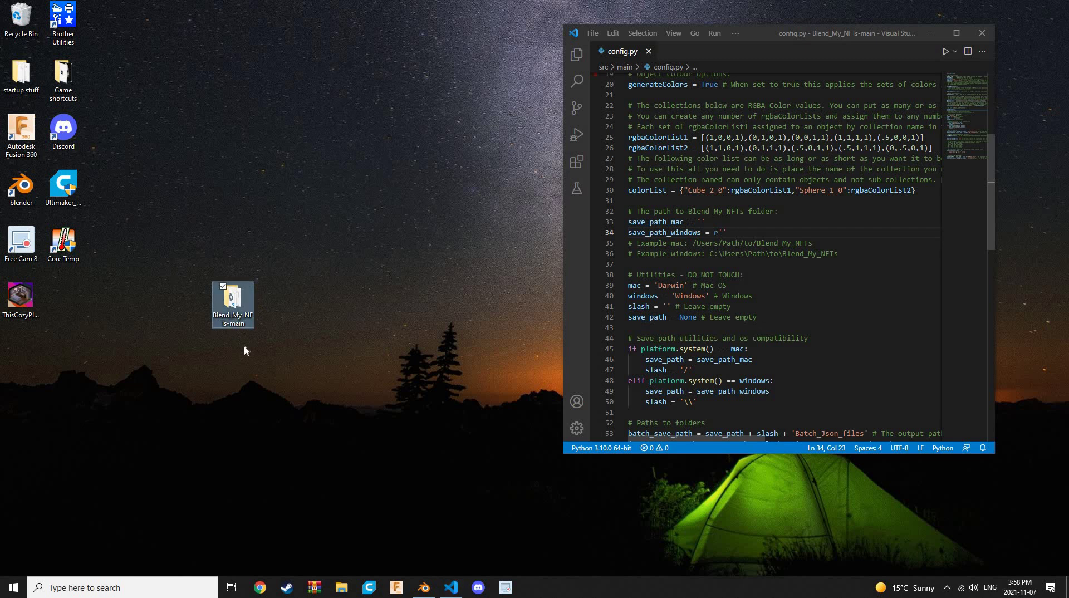
# Paste the desktop folder's Location from its Properties into save_path_windows.
pyautogui.rightClick(239, 313)
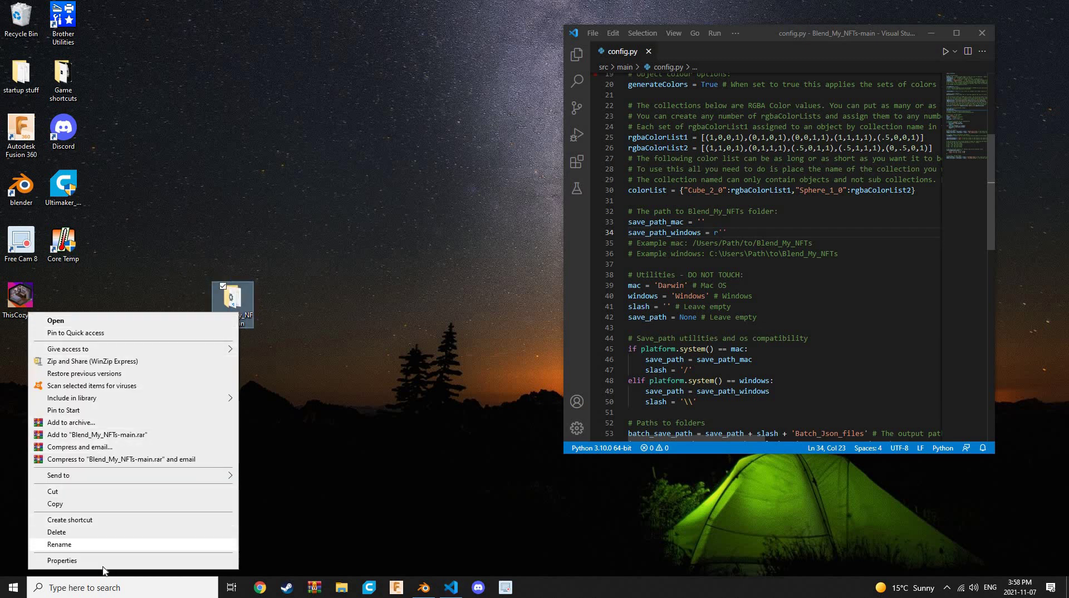
pyautogui.click(103, 565)
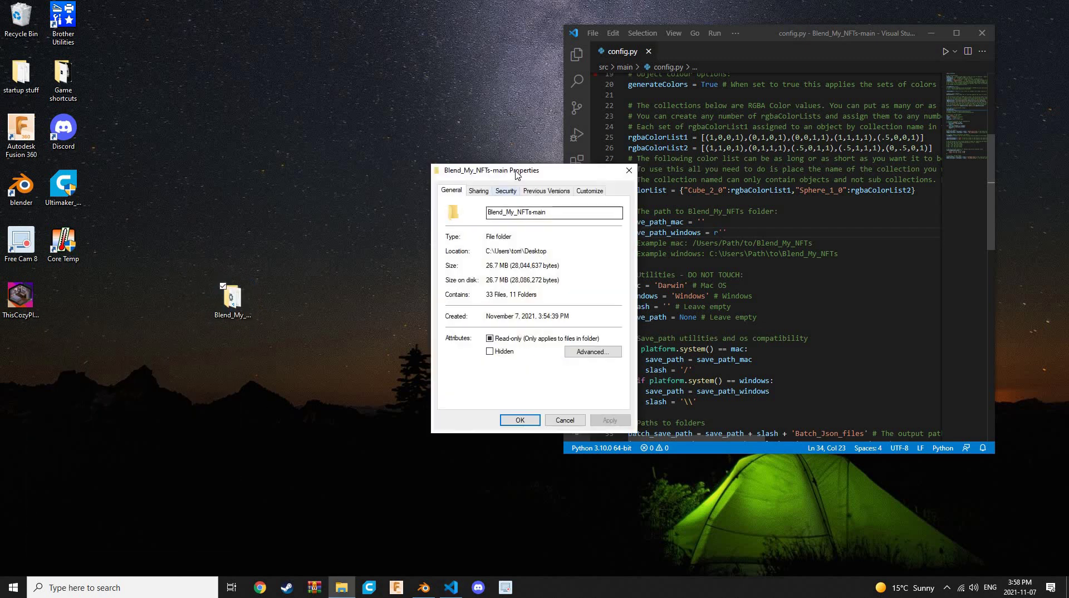
pyautogui.moveTo(518, 176); pyautogui.dragTo(337, 157)
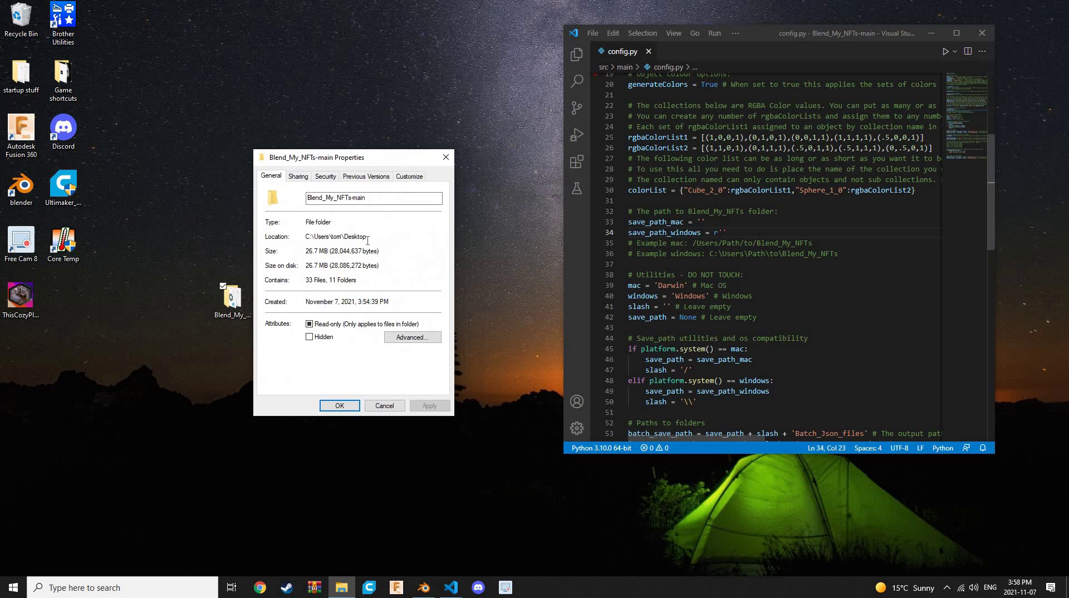
pyautogui.doubleClick(286, 246)
pyautogui.click(723, 232)
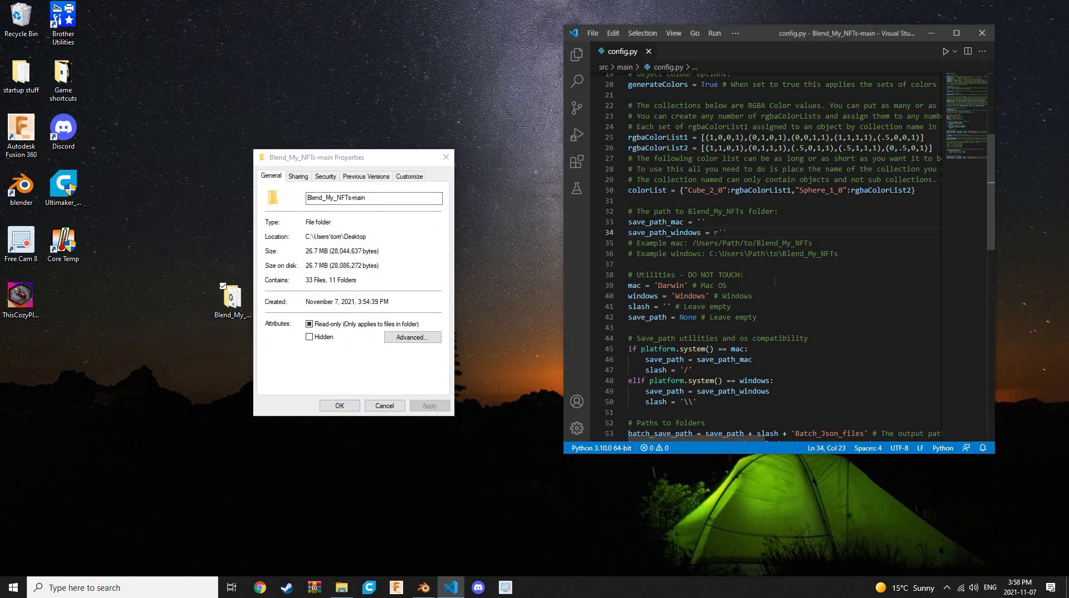
pyautogui.write('C:\\Users\\torri\\Desktop')
# Append Blend_My_NFTs-main to the Windows path, close Properties, and minimize VS Code.
pyautogui.hotkey('alt', 'Tab')
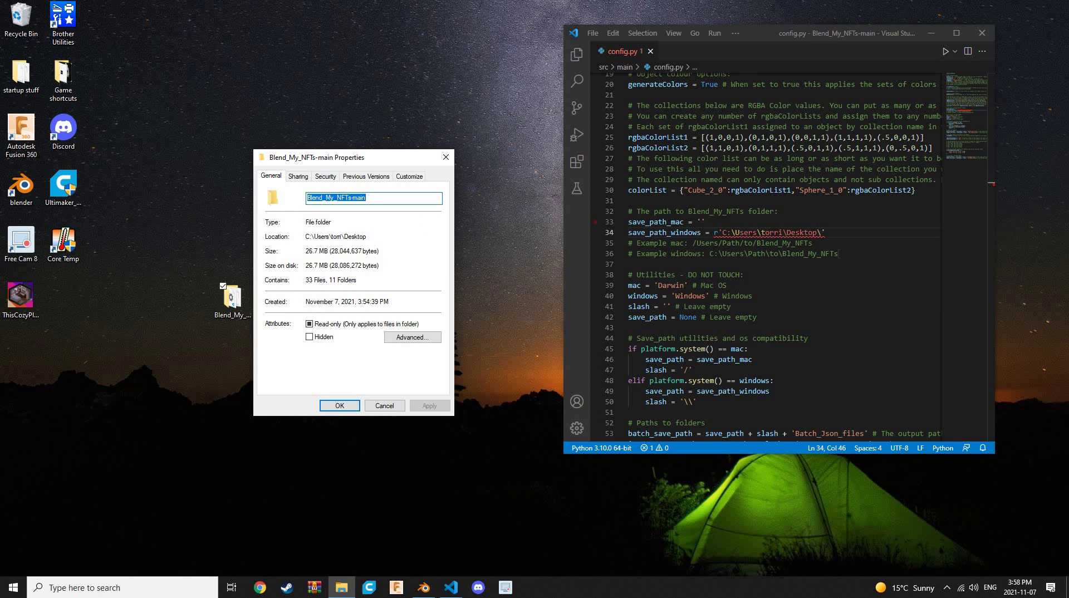
pyautogui.hotkey('alt', 'Tab')
pyautogui.write('Blend_My_NFTs-main')
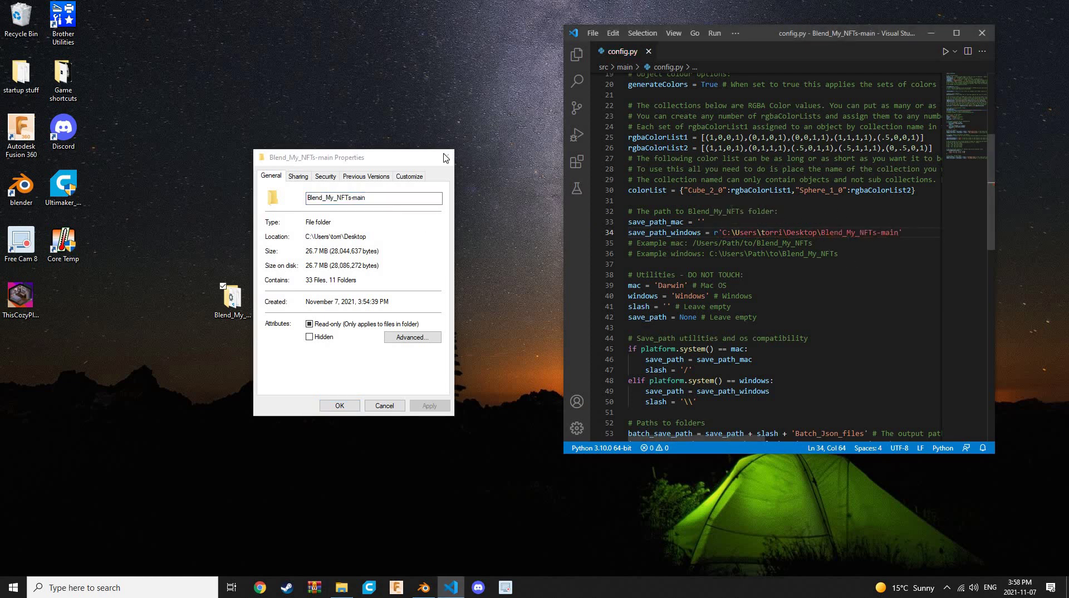
pyautogui.click(445, 157)
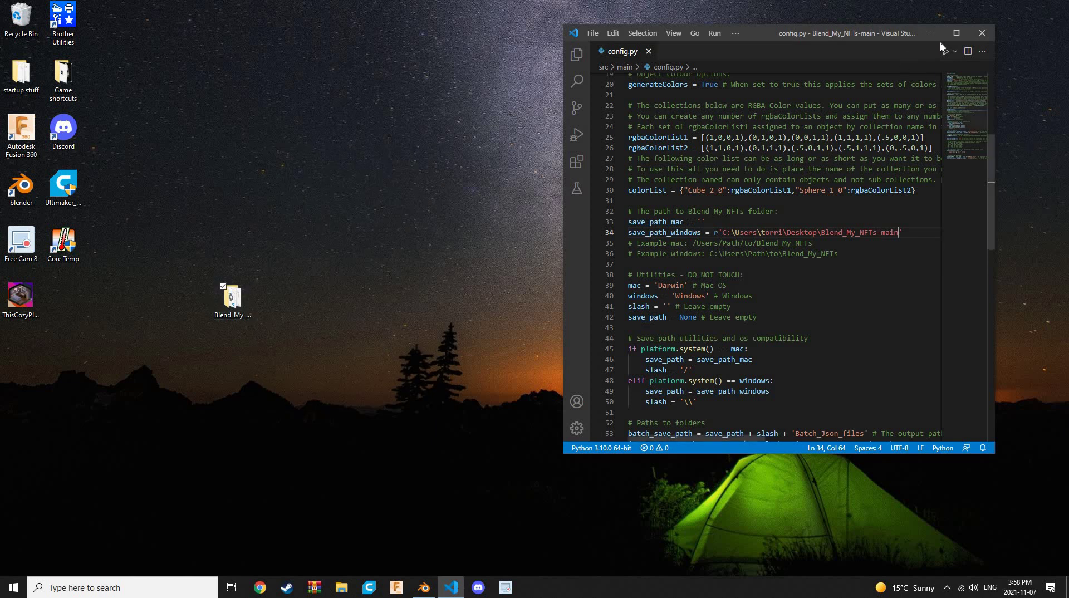
pyautogui.doubleClick(910, 35)
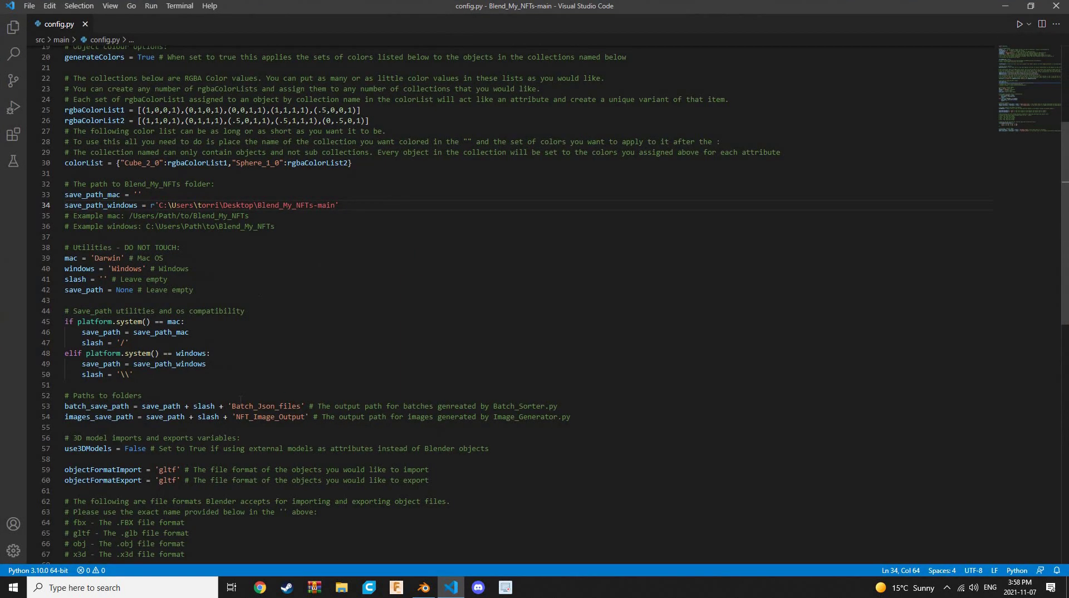
pyautogui.scroll(4, 274, 386)
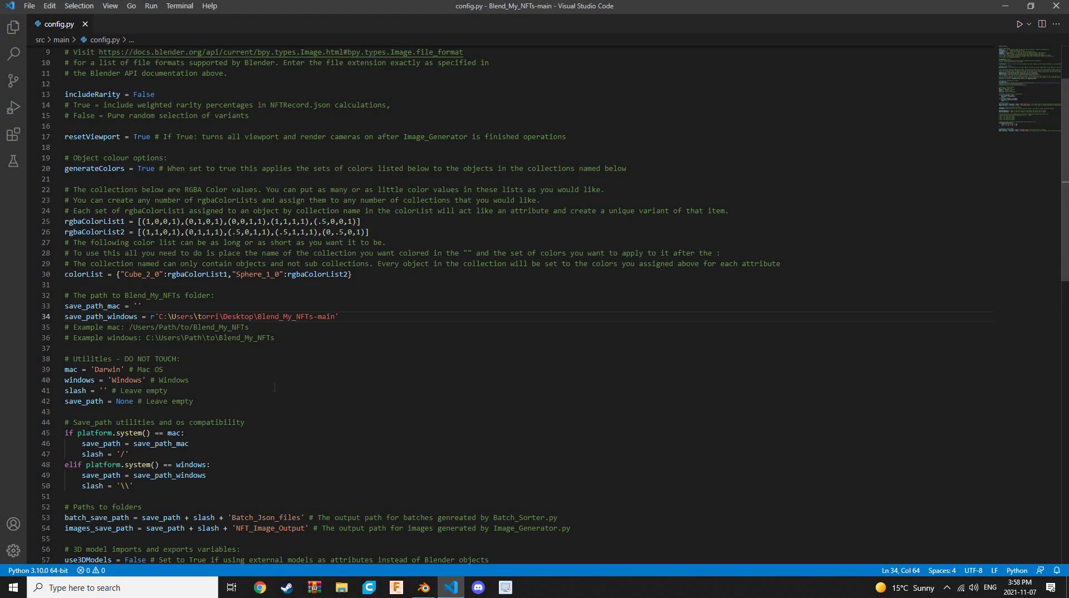
pyautogui.scroll(-10, 273, 387)
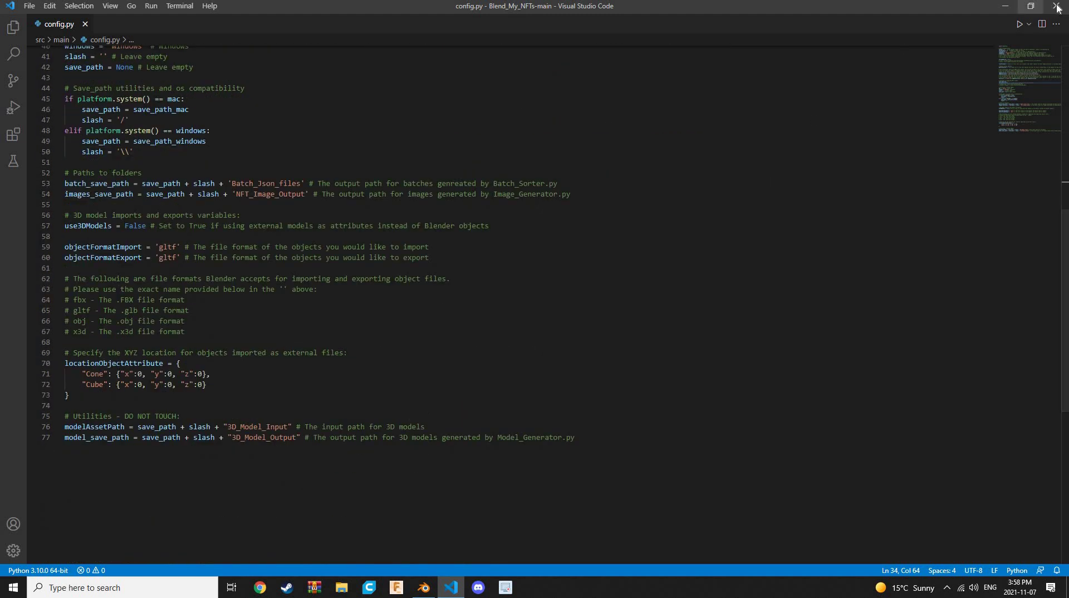
pyautogui.click(450, 587)
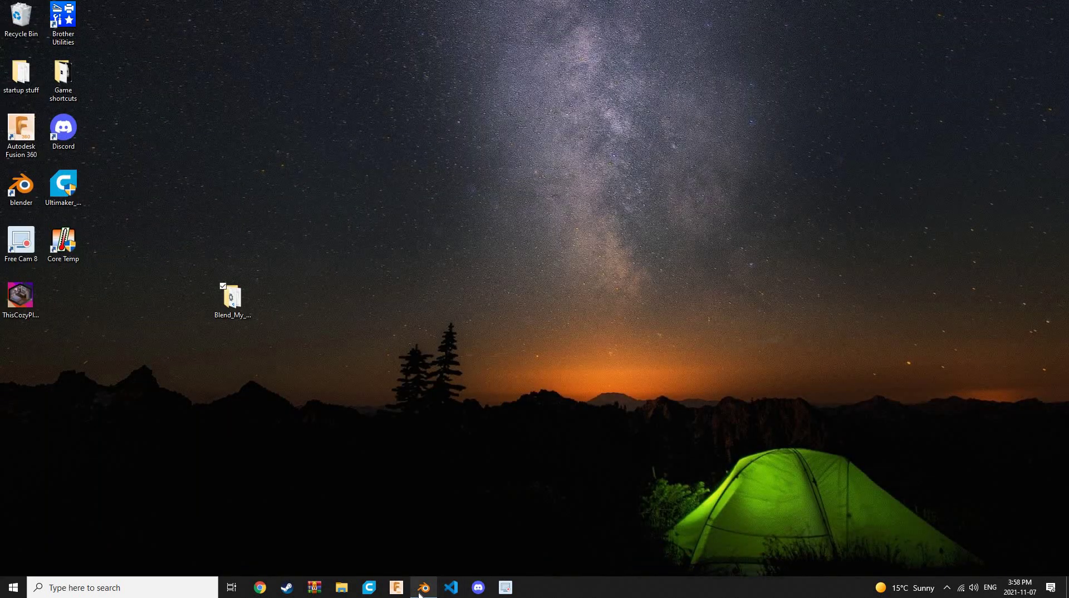
# Run main.py from Blender's Text Editor, then select all seven scene collections in the Outliner.
pyautogui.click(424, 588)
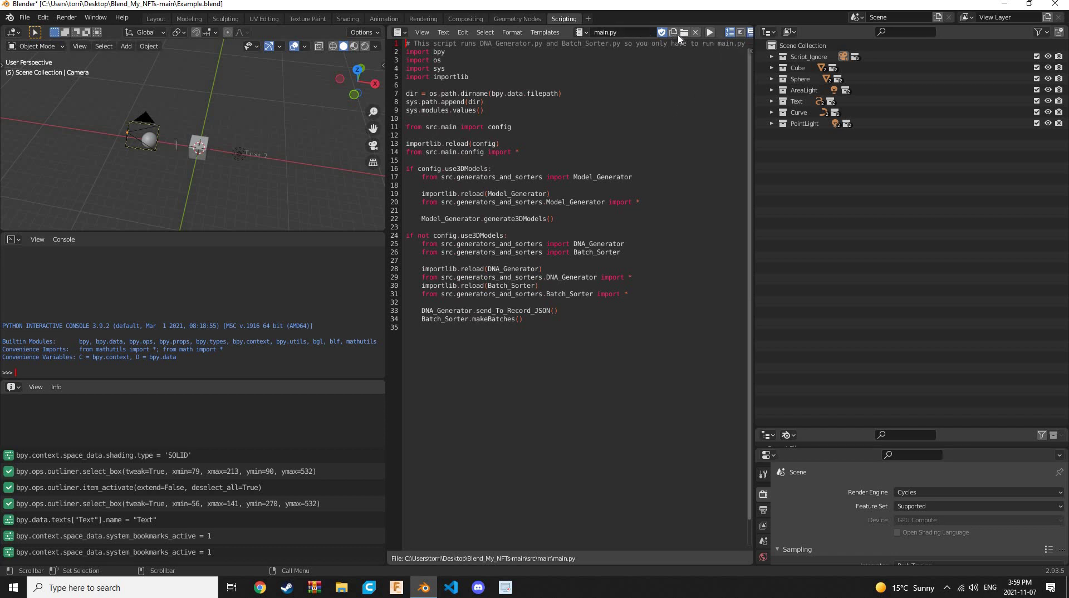
pyautogui.click(710, 33)
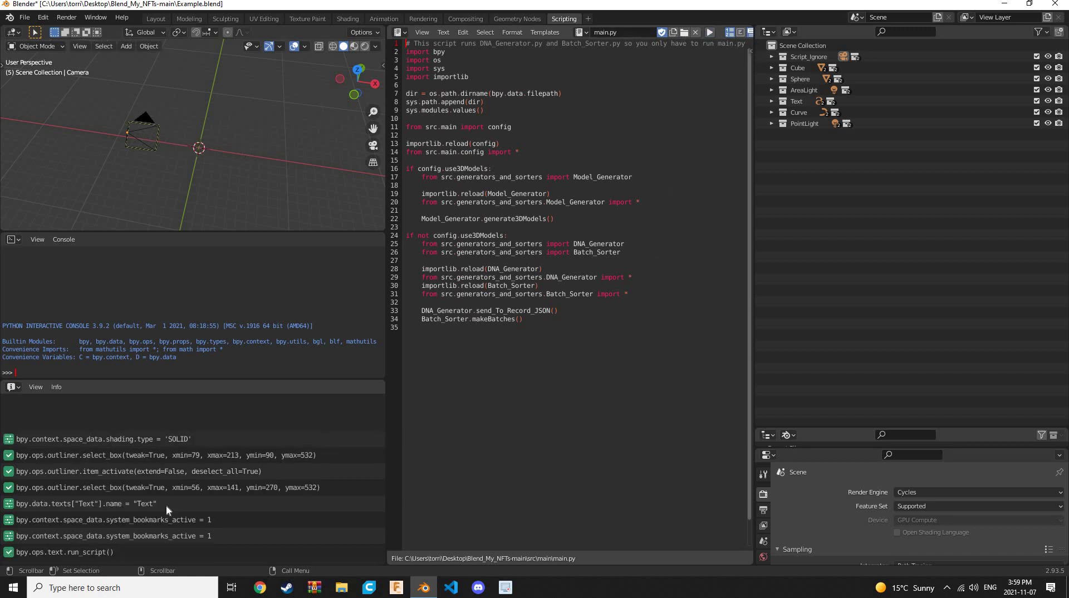
pyautogui.moveTo(18, 550); pyautogui.dragTo(106, 556)
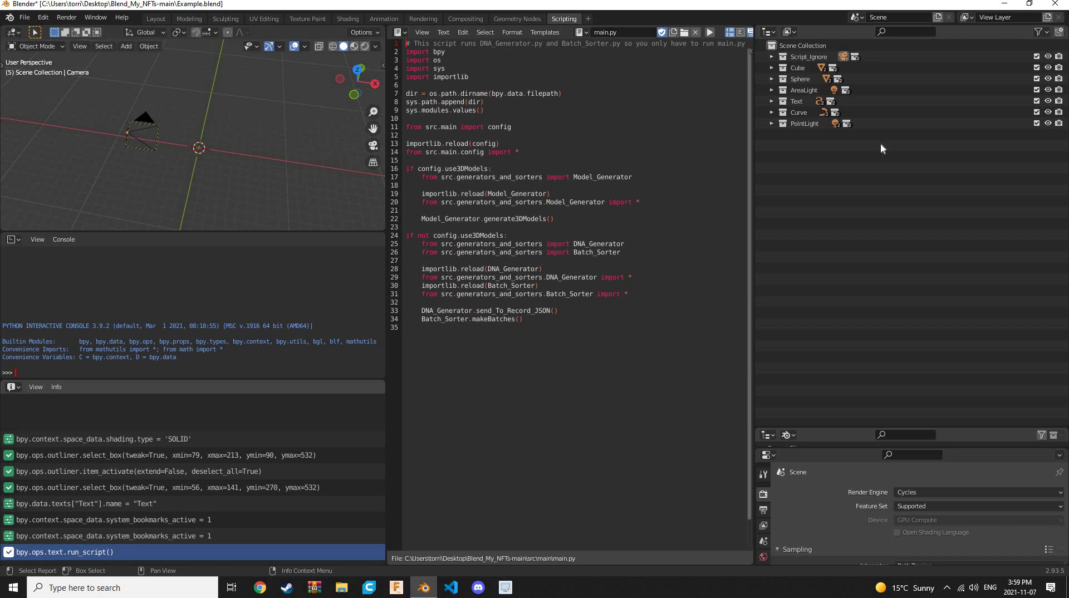
pyautogui.moveTo(911, 191); pyautogui.dragTo(779, 54)
pyautogui.click(820, 223)
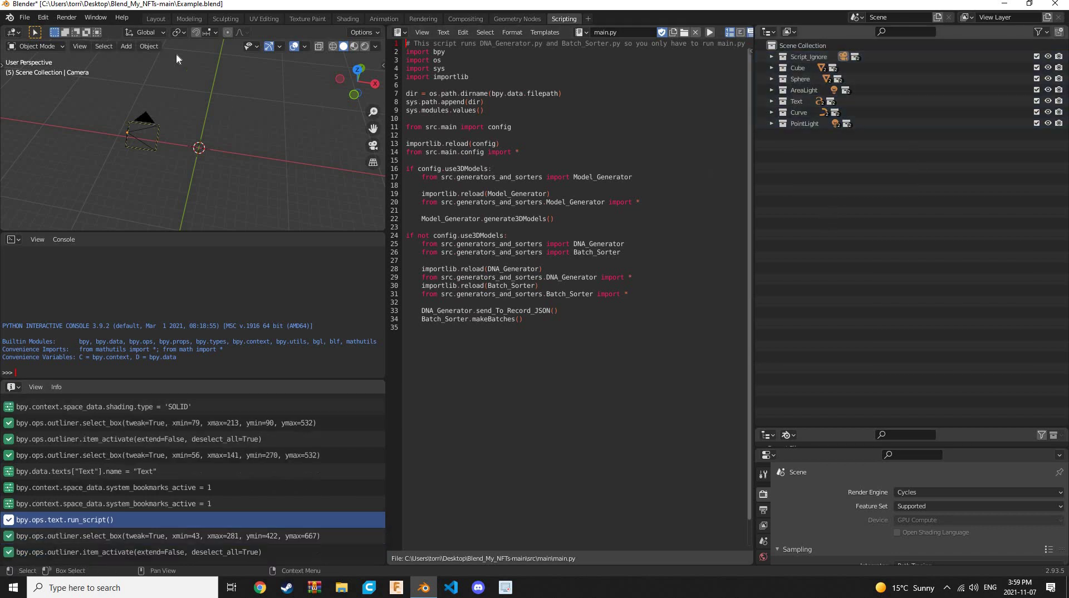
pyautogui.click(108, 18)
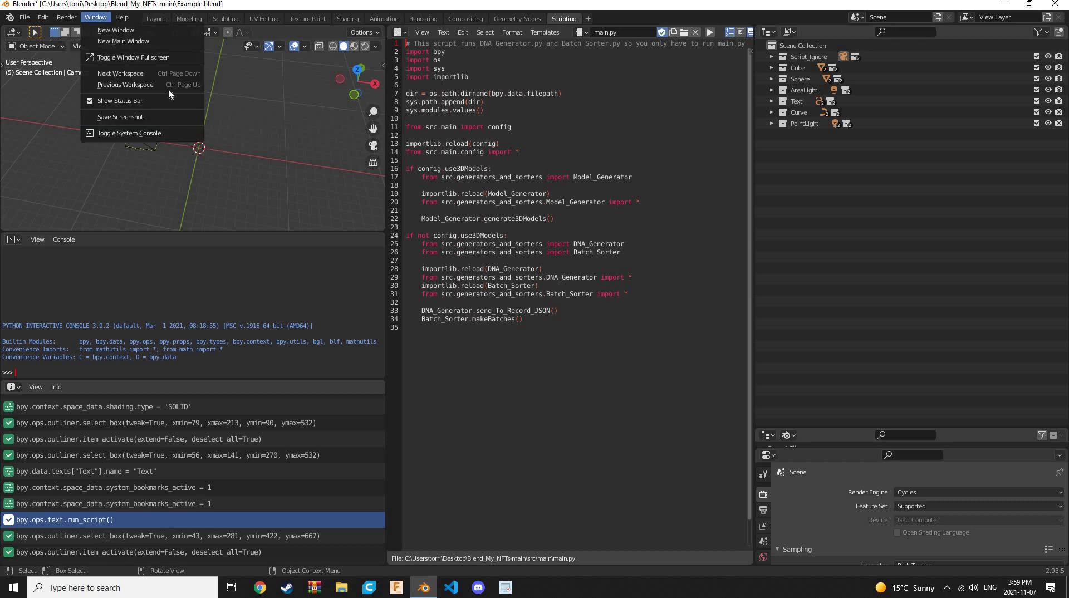
pyautogui.click(139, 132)
pyautogui.moveTo(448, 163); pyautogui.dragTo(326, 81)
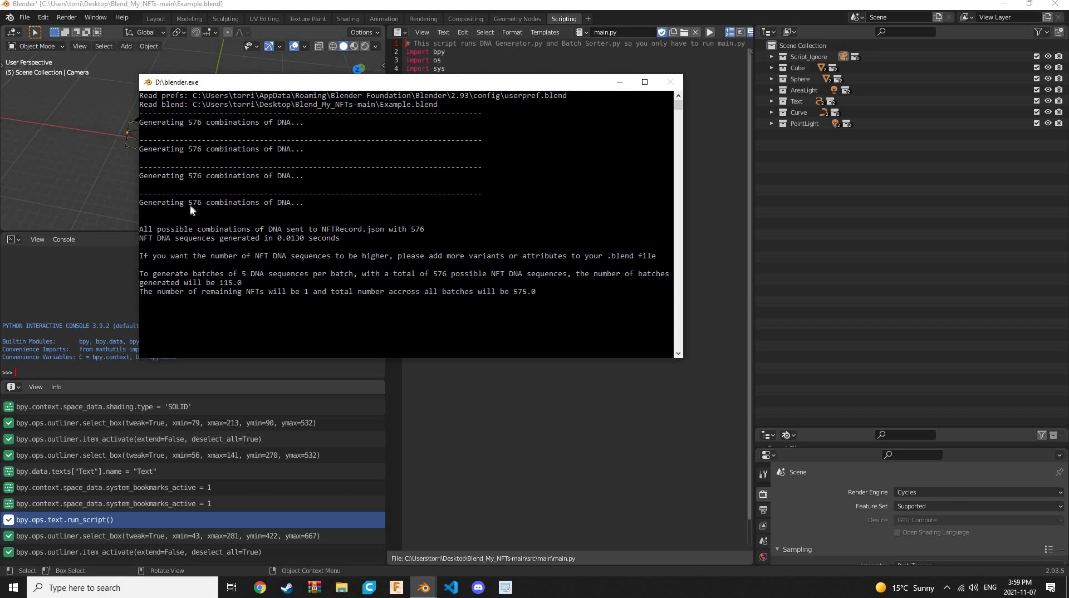
pyautogui.moveTo(189, 205); pyautogui.dragTo(239, 167)
pyautogui.click(562, 307)
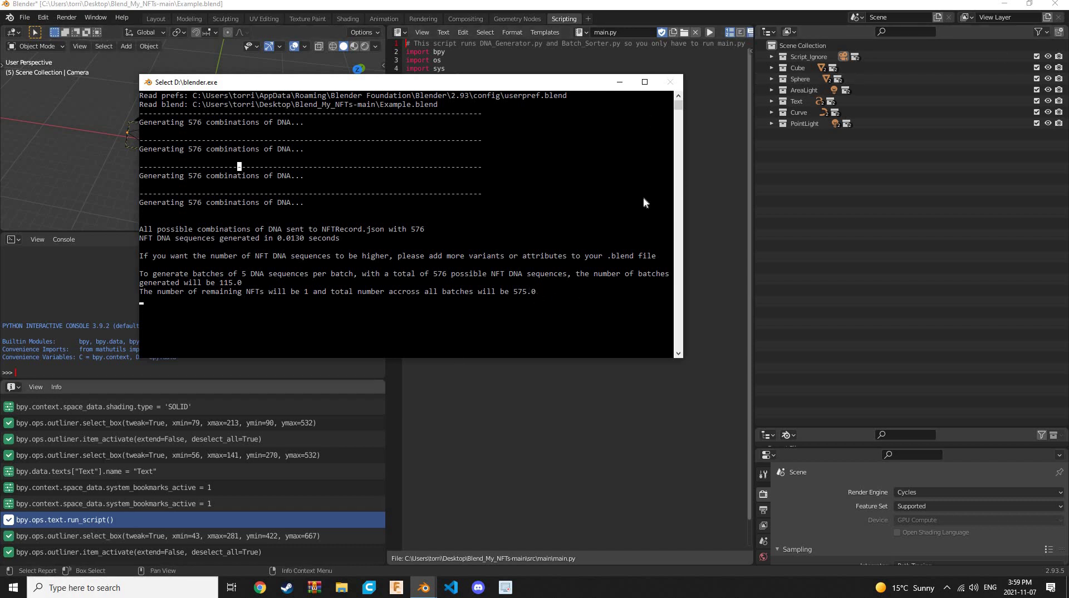
pyautogui.moveTo(591, 282); pyautogui.dragTo(179, 113)
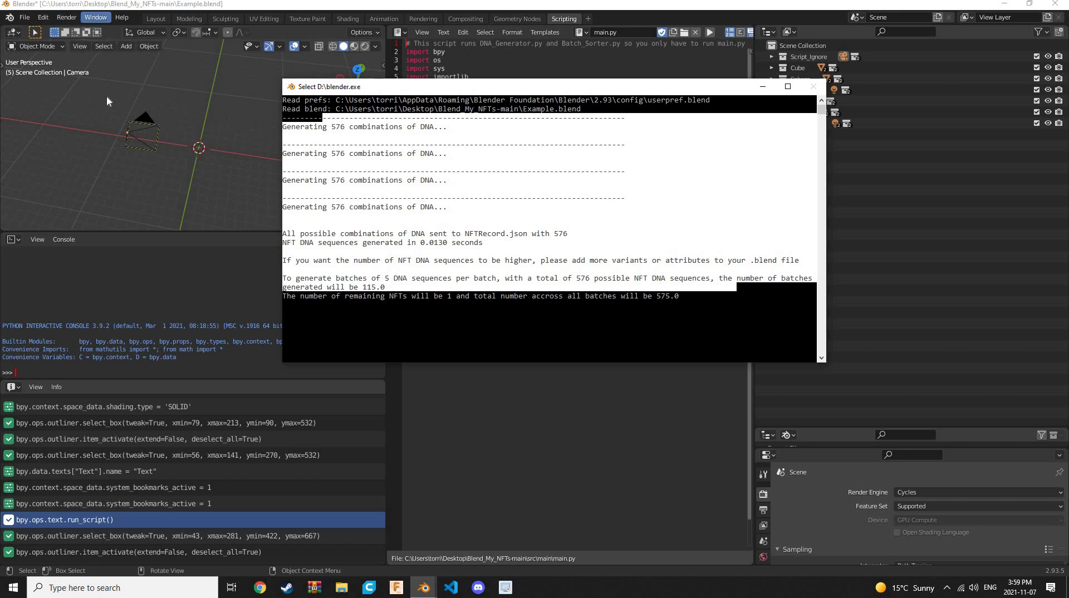
pyautogui.click(95, 17)
pyautogui.click(116, 133)
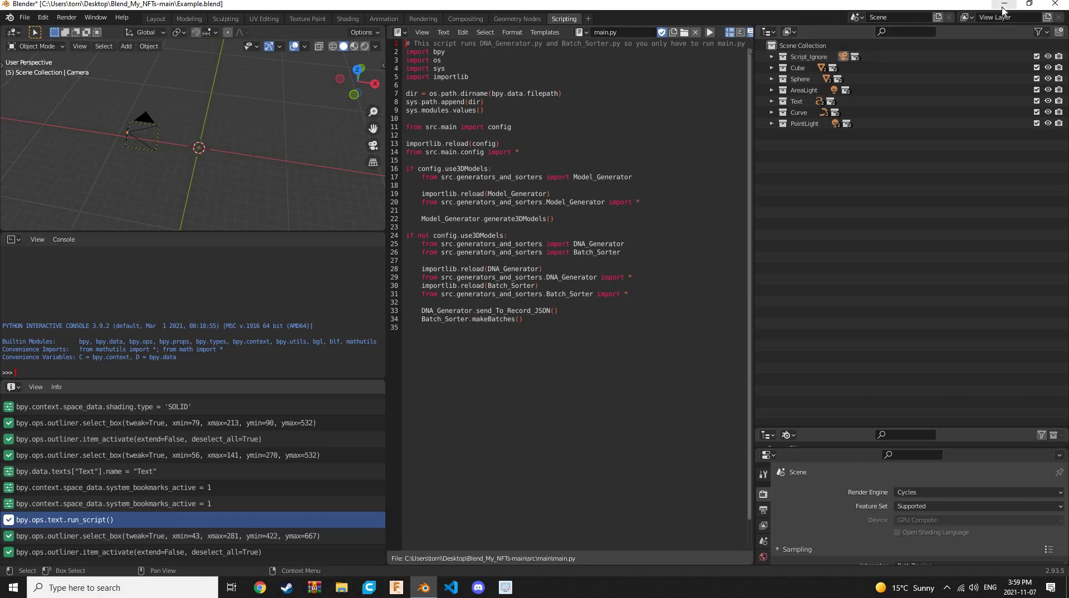
pyautogui.click(1004, 10)
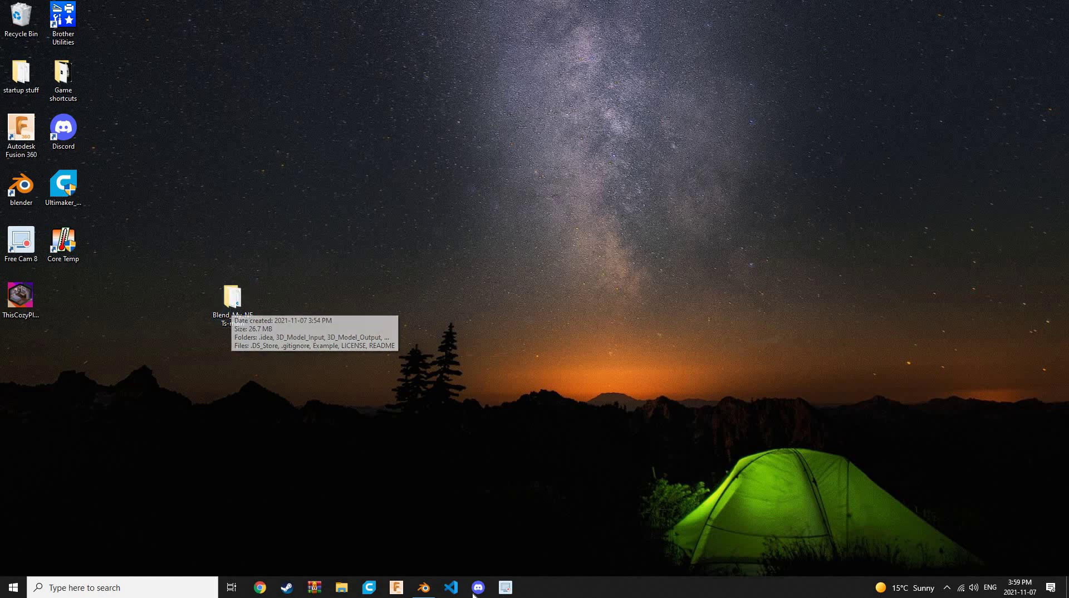
pyautogui.click(423, 586)
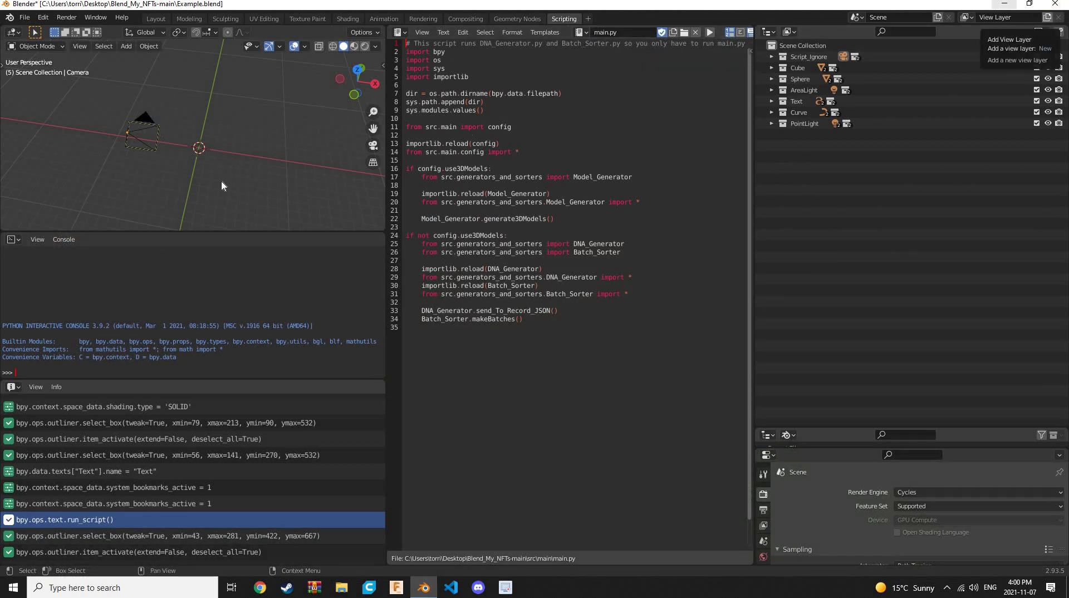
# Open Batch116.json from Blend_My_NFTs-main\Batch_Json_files in the code editor.
pyautogui.click(1013, 5)
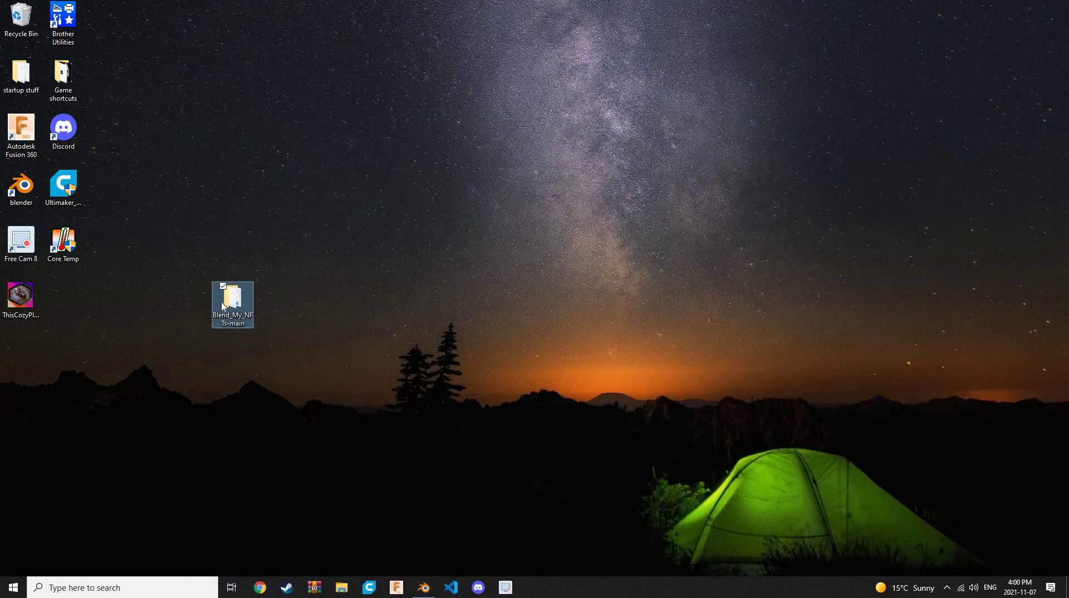
pyautogui.doubleClick(255, 312)
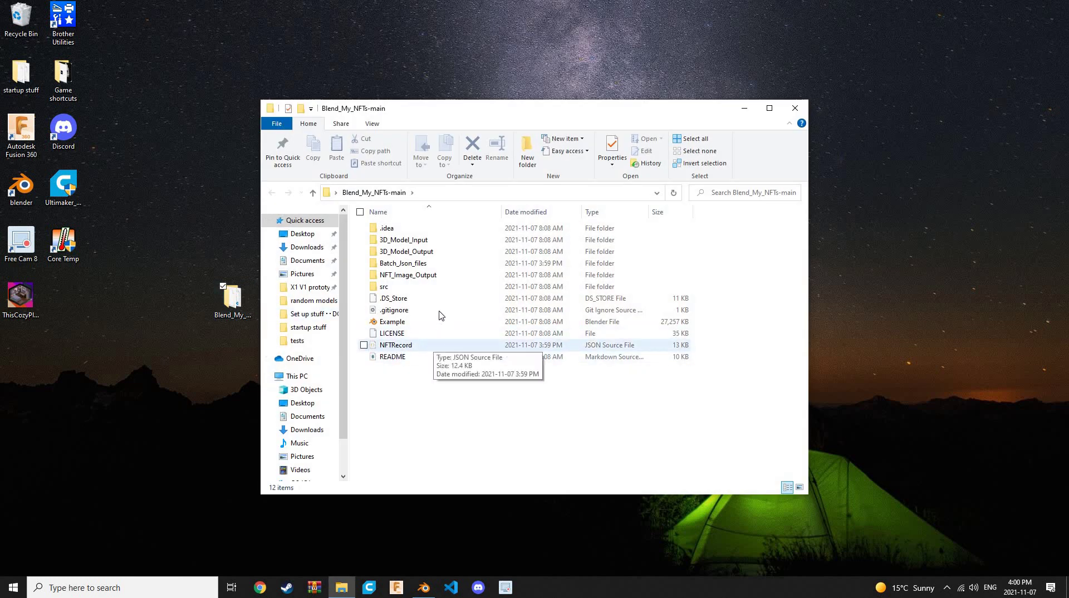
pyautogui.doubleClick(414, 265)
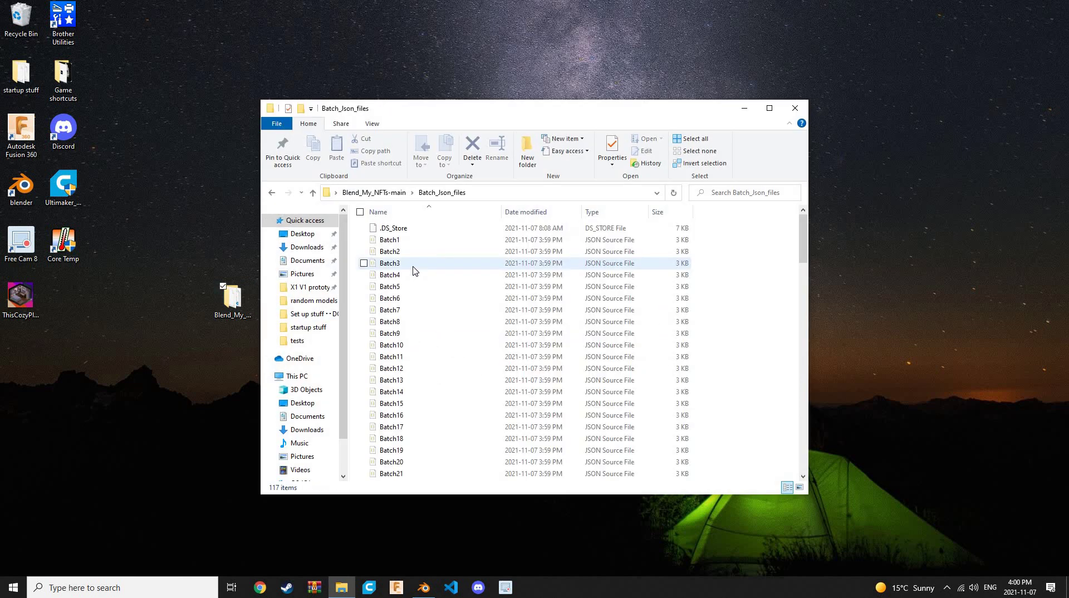
pyautogui.scroll(-6, 414, 267)
pyautogui.scroll(-20, 412, 268)
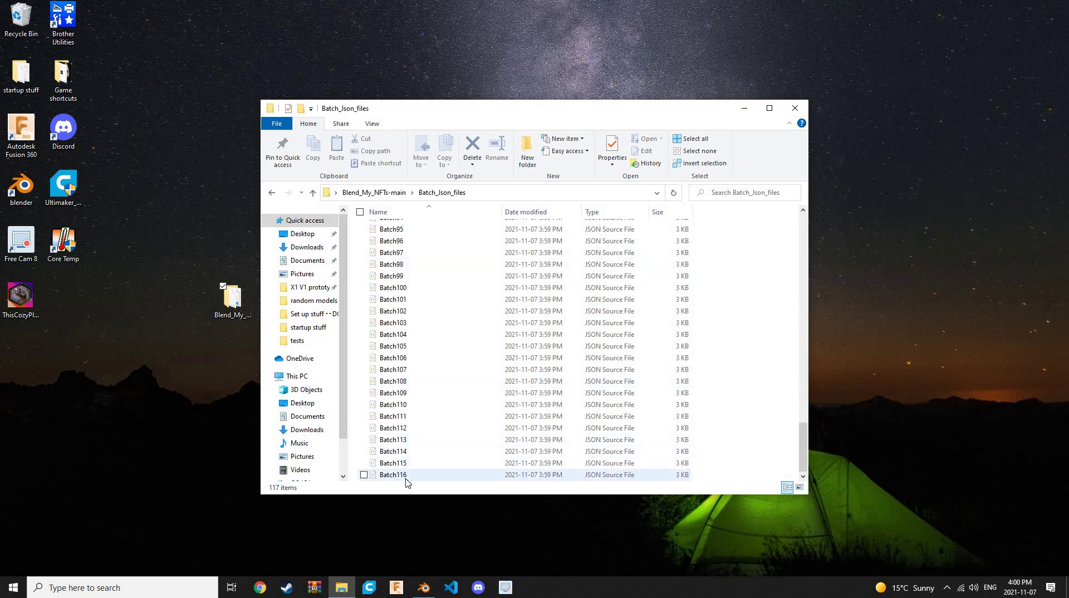
pyautogui.doubleClick(405, 477)
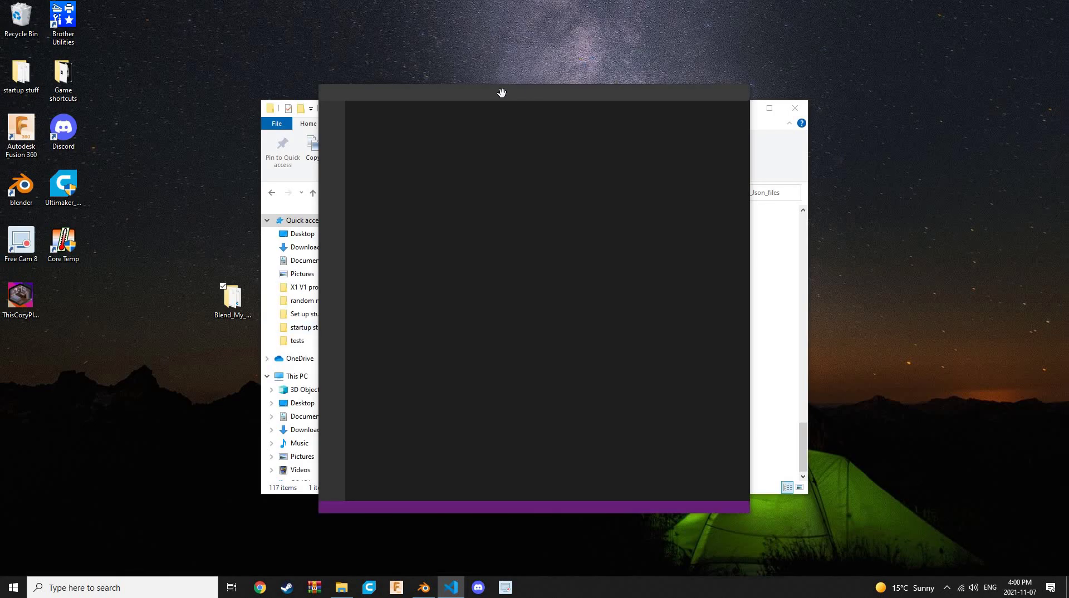
# Open Batch105.json alongside Batch116.json in VS Code and scroll through it.
pyautogui.moveTo(516, 86); pyautogui.dragTo(247, 62)
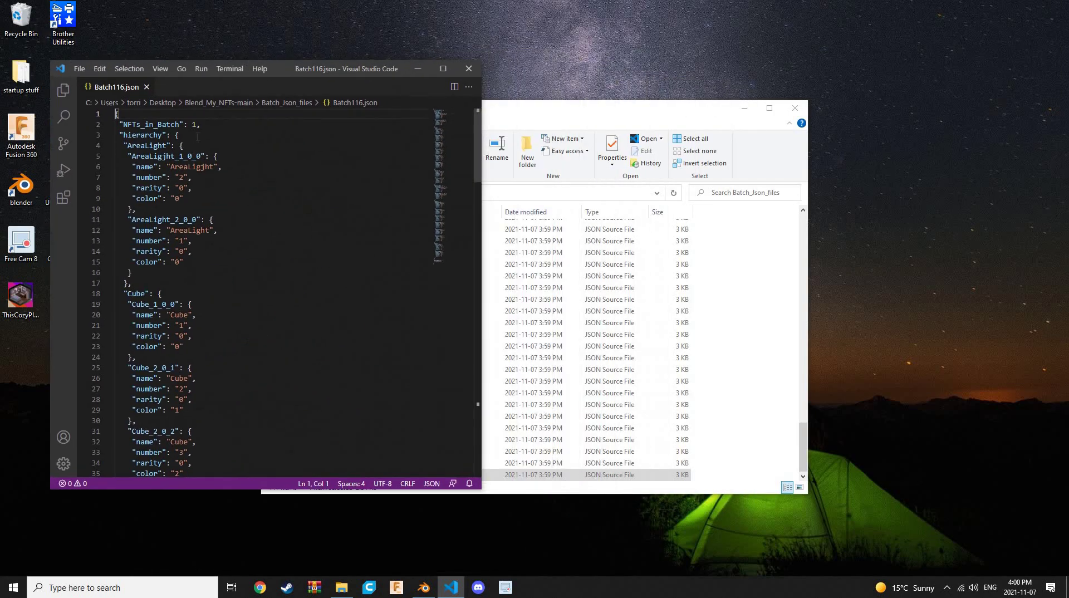
pyautogui.doubleClick(513, 346)
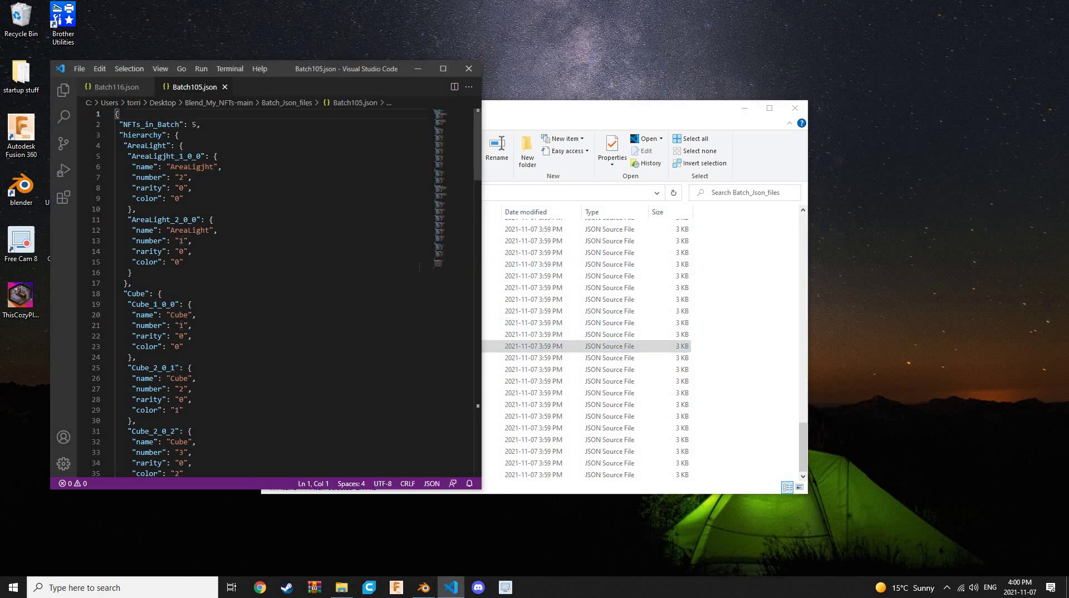
pyautogui.scroll(-20, 225, 396)
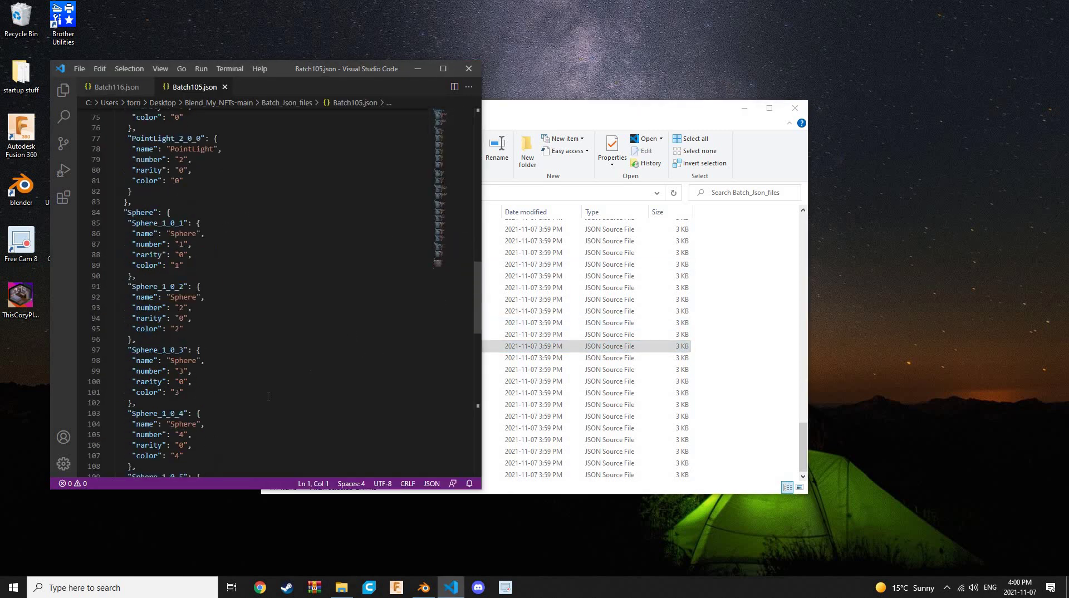
pyautogui.scroll(-5, 225, 397)
pyautogui.scroll(20, 196, 376)
# Compare the Batch116 and Batch105 tabs, then select all of Batch116.json's text.
pyautogui.click(127, 88)
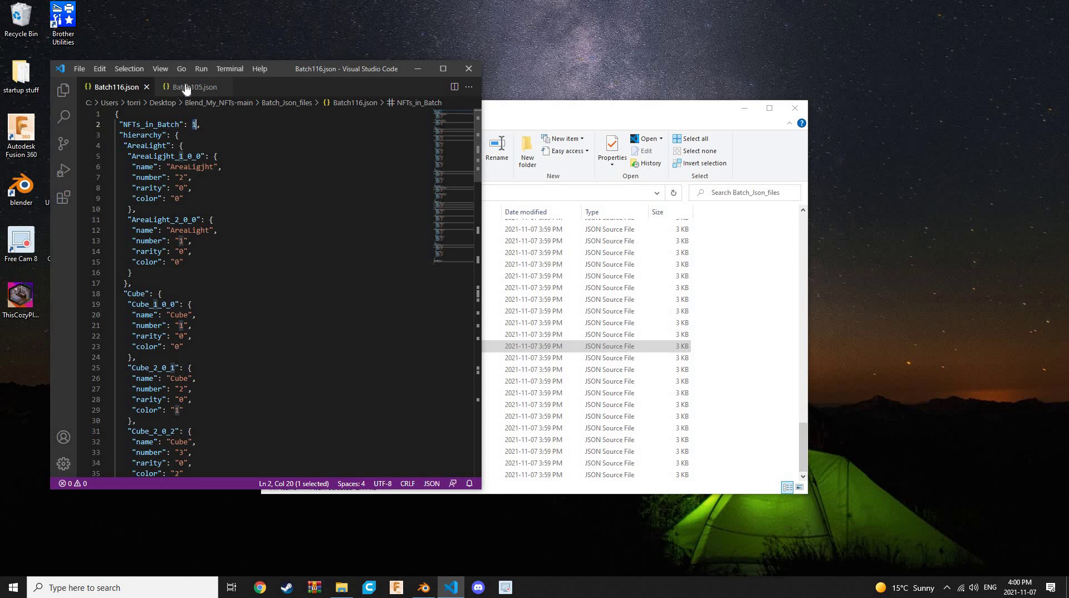
pyautogui.click(167, 87)
pyautogui.hotkey('ctrl', 'Tab')
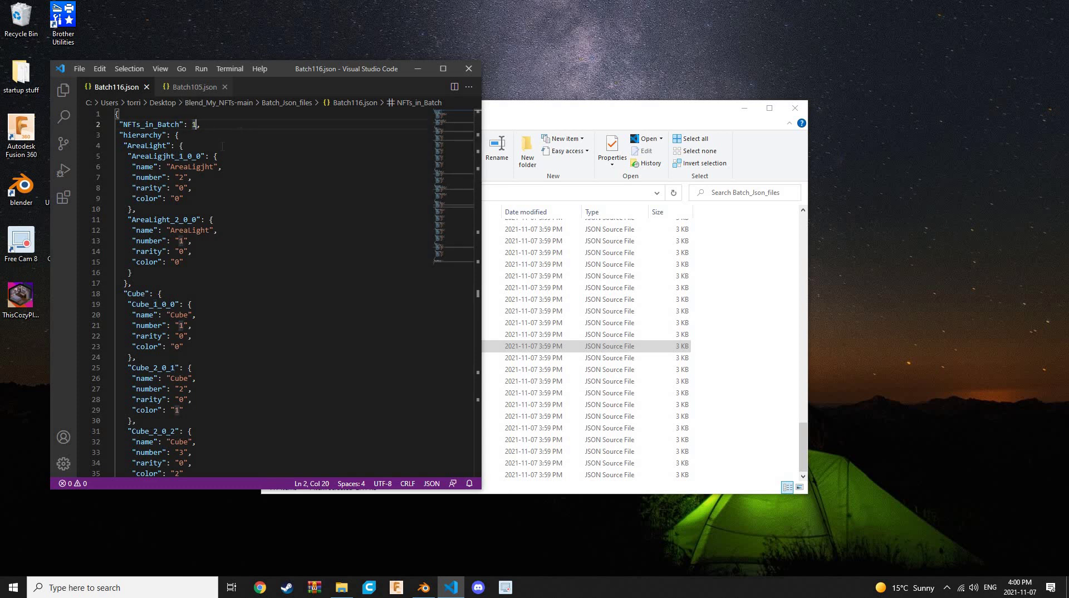
pyautogui.scroll(-10, 329, 350)
pyautogui.scroll(-10, 329, 349)
pyautogui.hotkey('ctrl', 'End')
pyautogui.hotkey('ctrl', 'shift', 'Home')
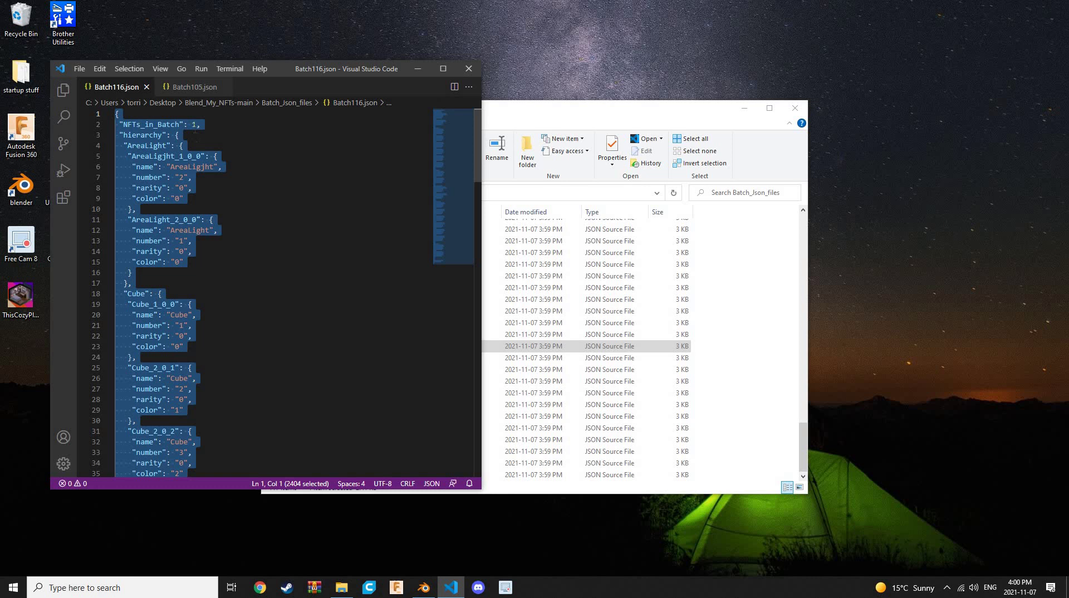
# Close VS Code and File Explorer and bring Blender back to the front.
pyautogui.click(467, 68)
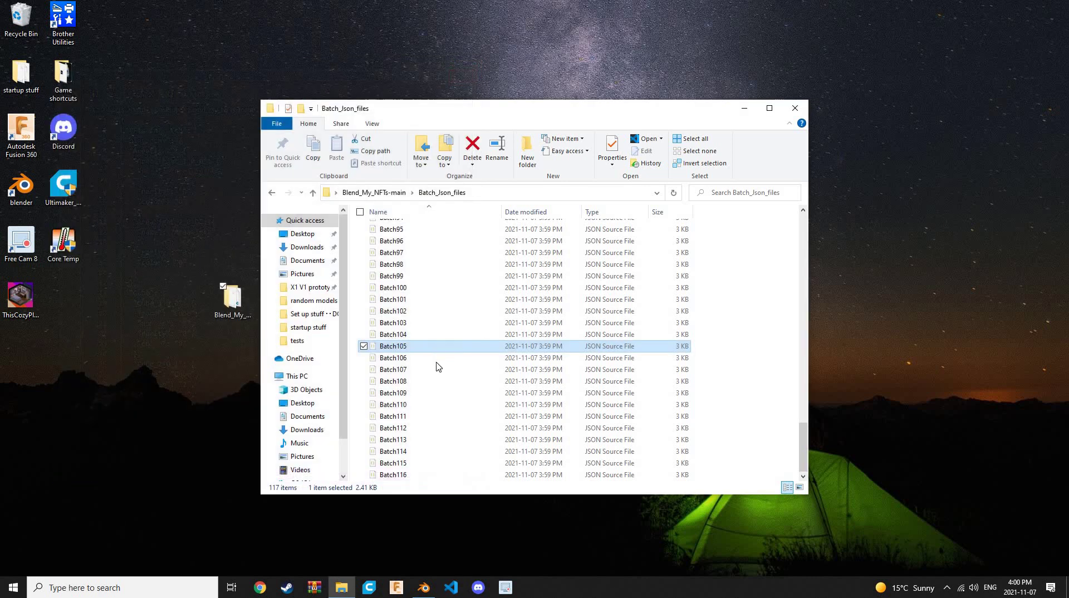
pyautogui.scroll(20, 430, 374)
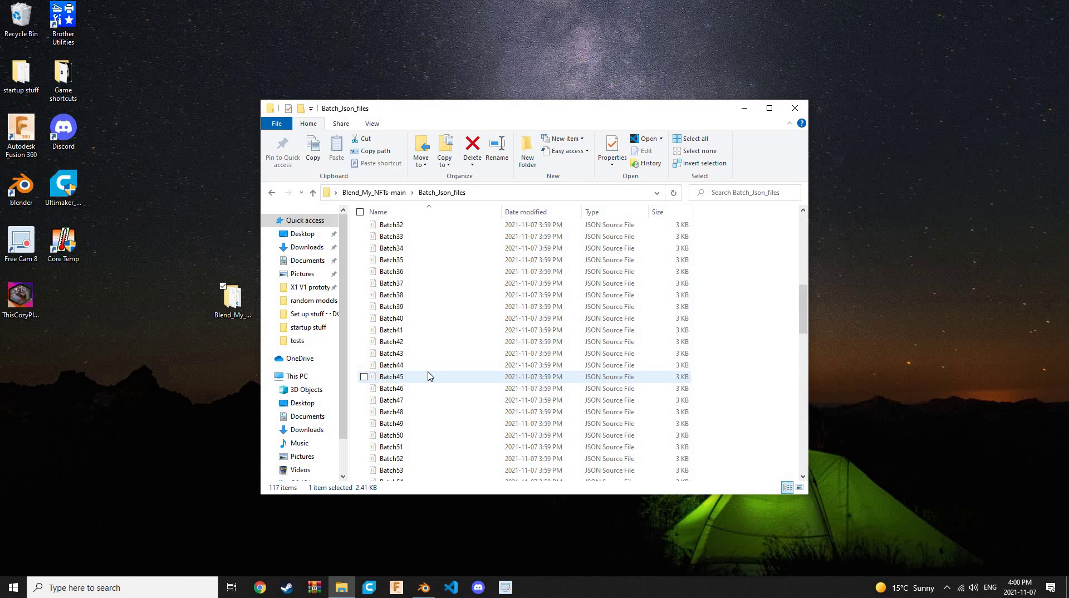
pyautogui.click(795, 108)
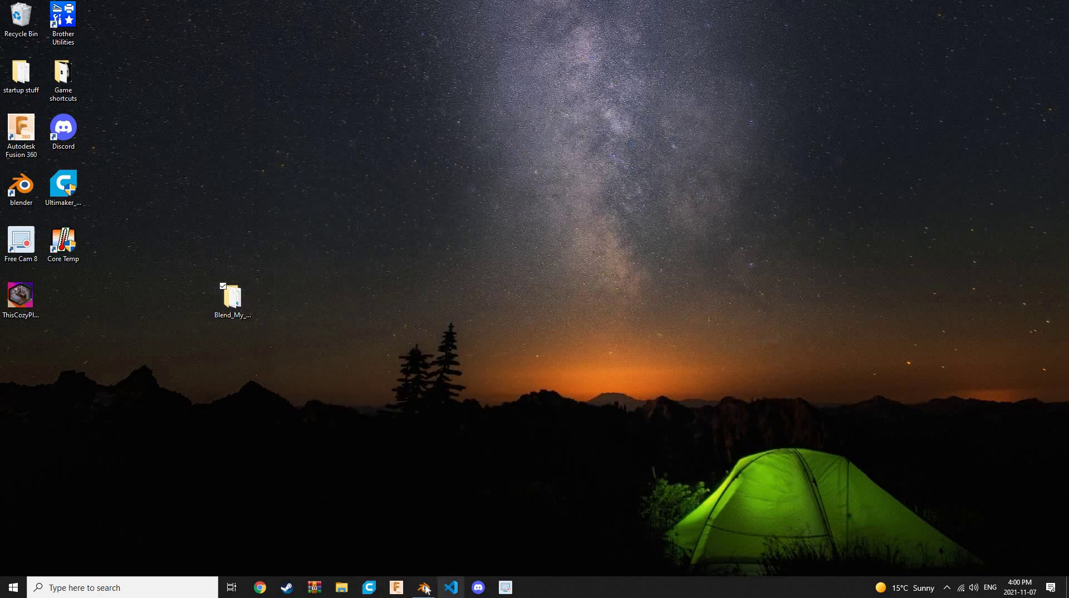
pyautogui.click(423, 588)
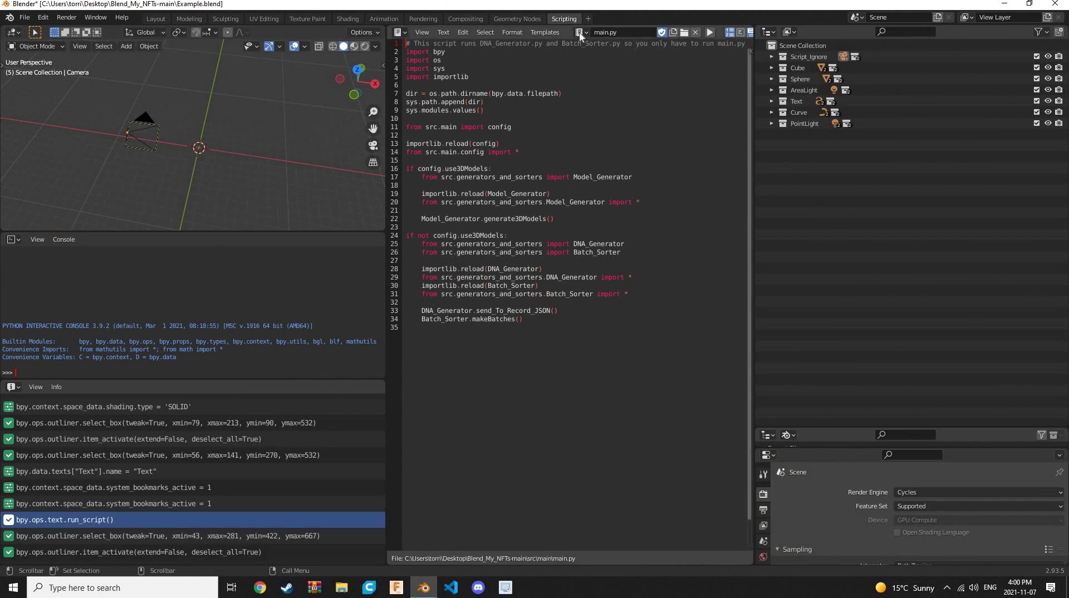
# Browse Blender's Open Text dialog up to src and into generators_and_sorters.
pyautogui.click(685, 35)
pyautogui.click(412, 145)
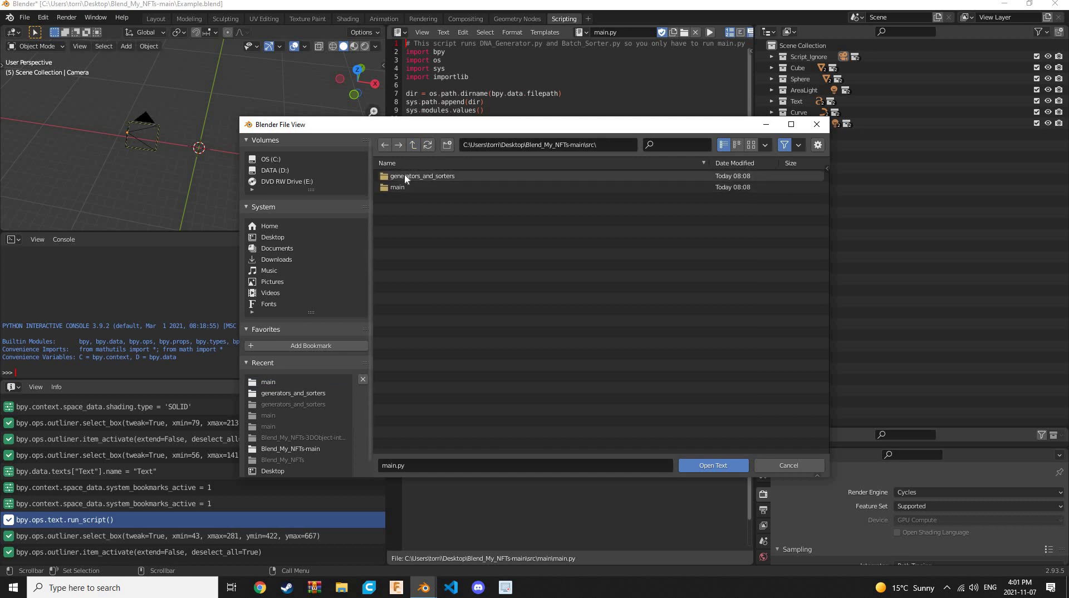
pyautogui.click(678, 35)
pyautogui.click(683, 34)
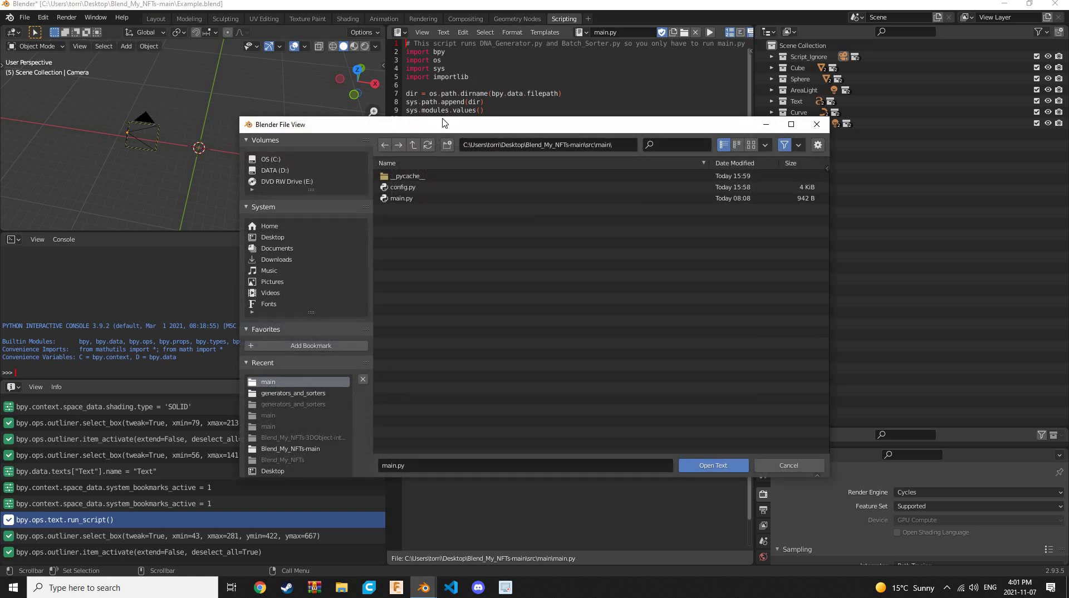
pyautogui.moveTo(444, 122); pyautogui.dragTo(334, 63)
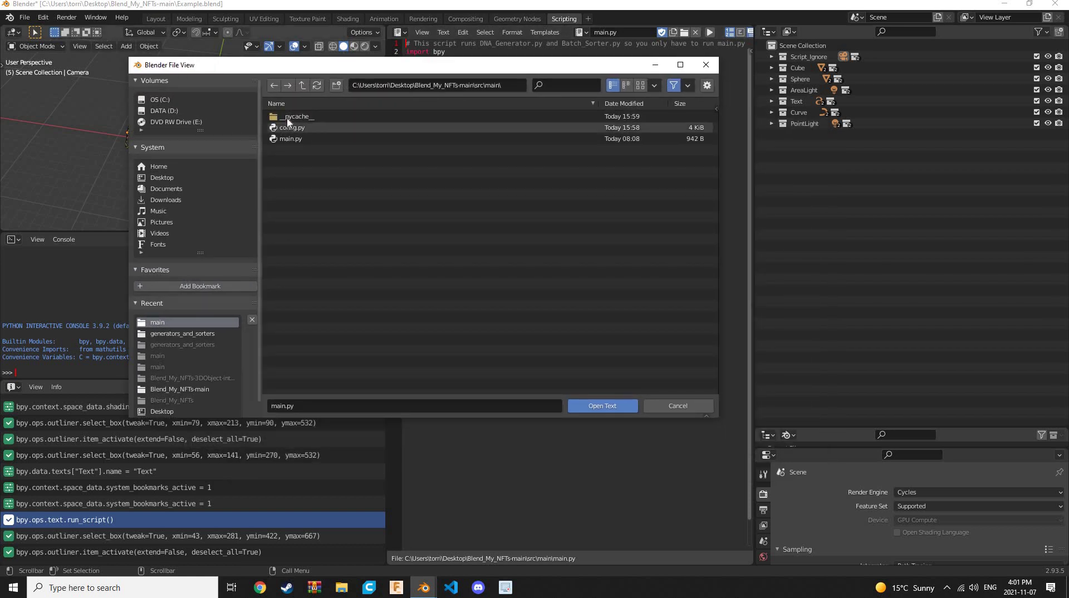
pyautogui.click(303, 85)
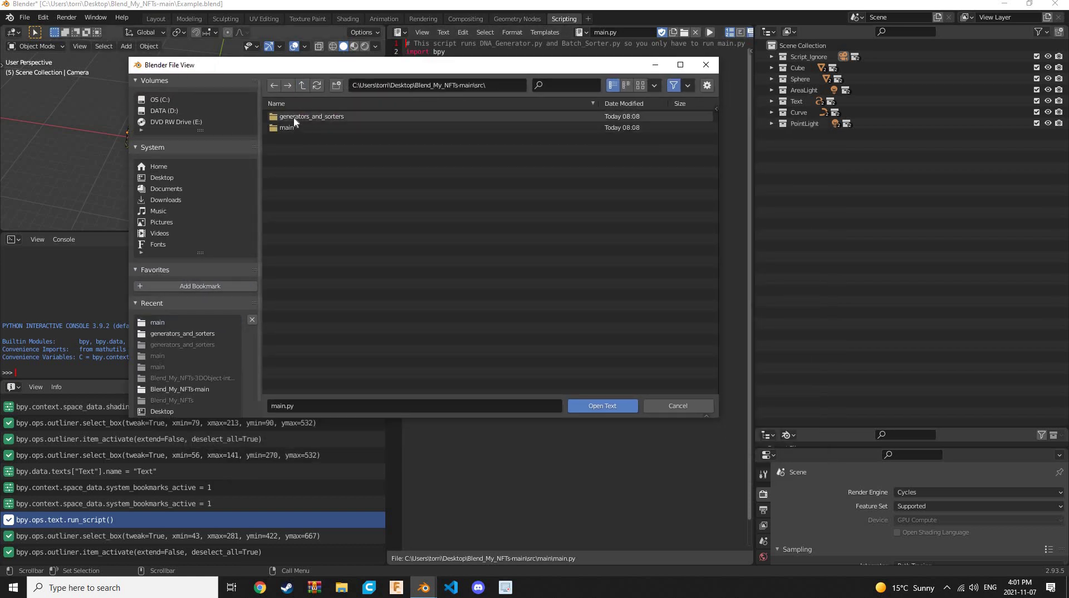
pyautogui.doubleClick(336, 117)
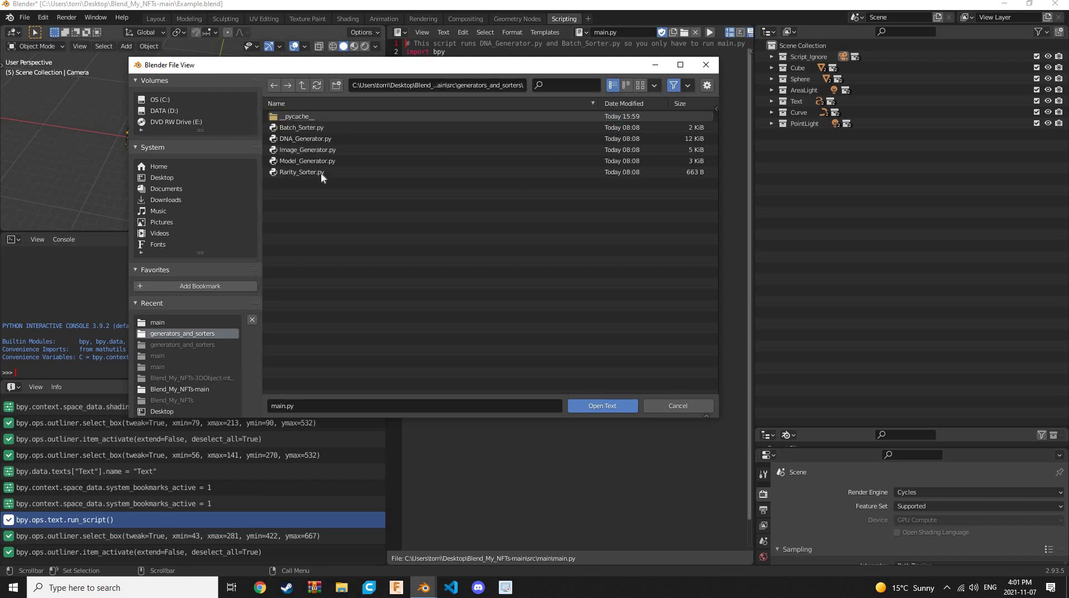
pyautogui.doubleClick(337, 150)
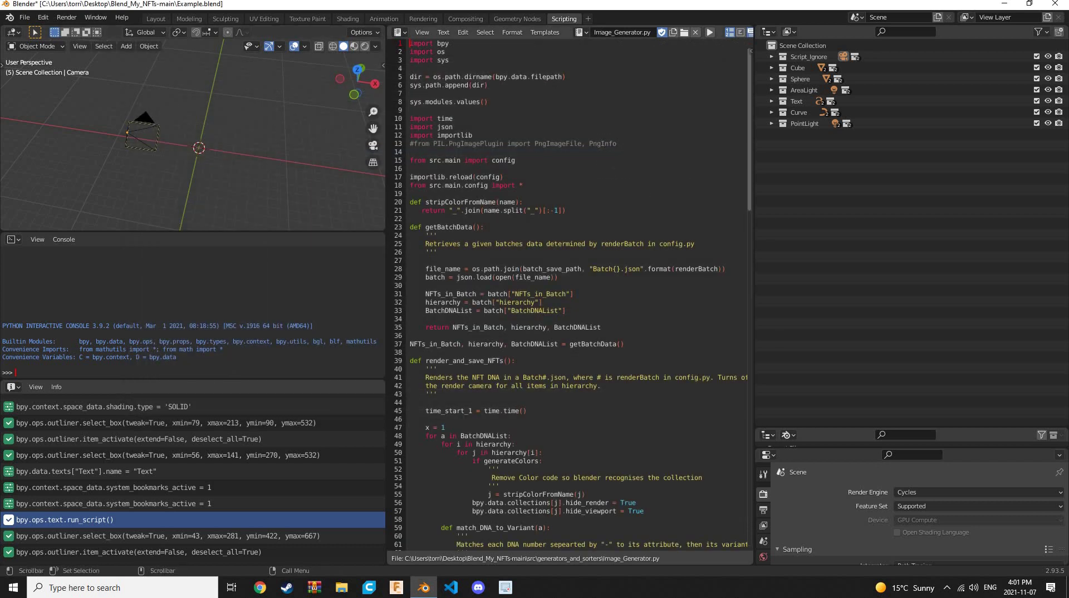
pyautogui.scroll(-15, 568, 295)
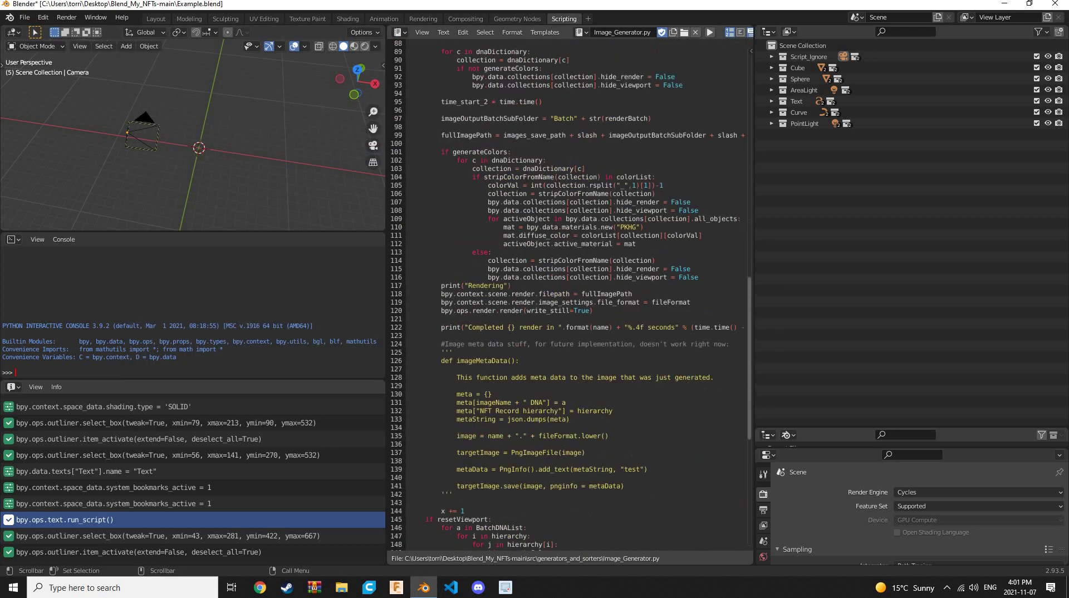
pyautogui.scroll(20, 568, 295)
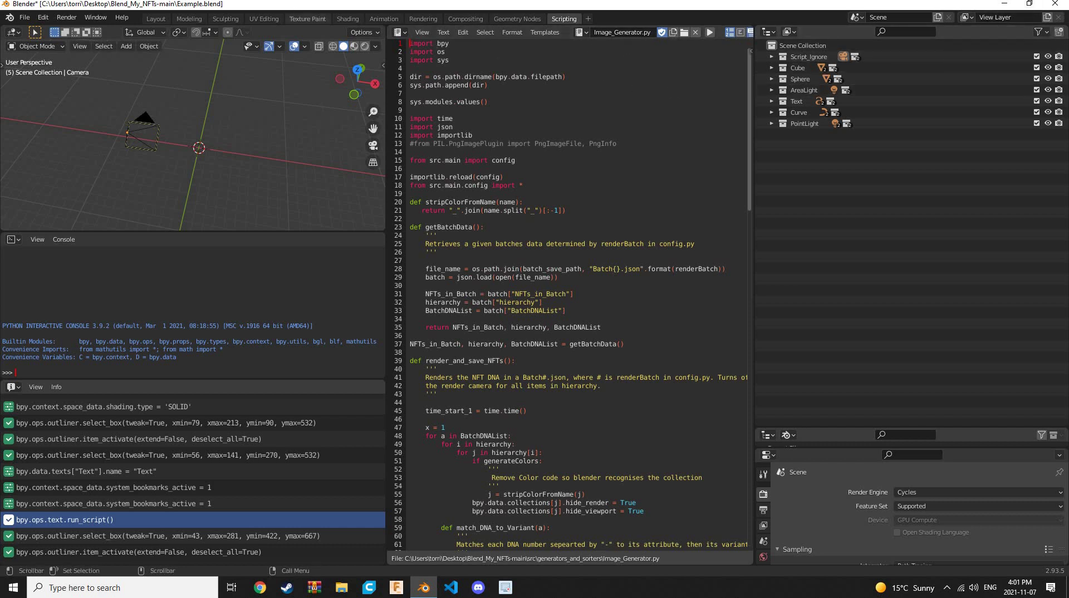
pyautogui.scroll(4, 139, 74)
pyautogui.scroll(-4, 188, 109)
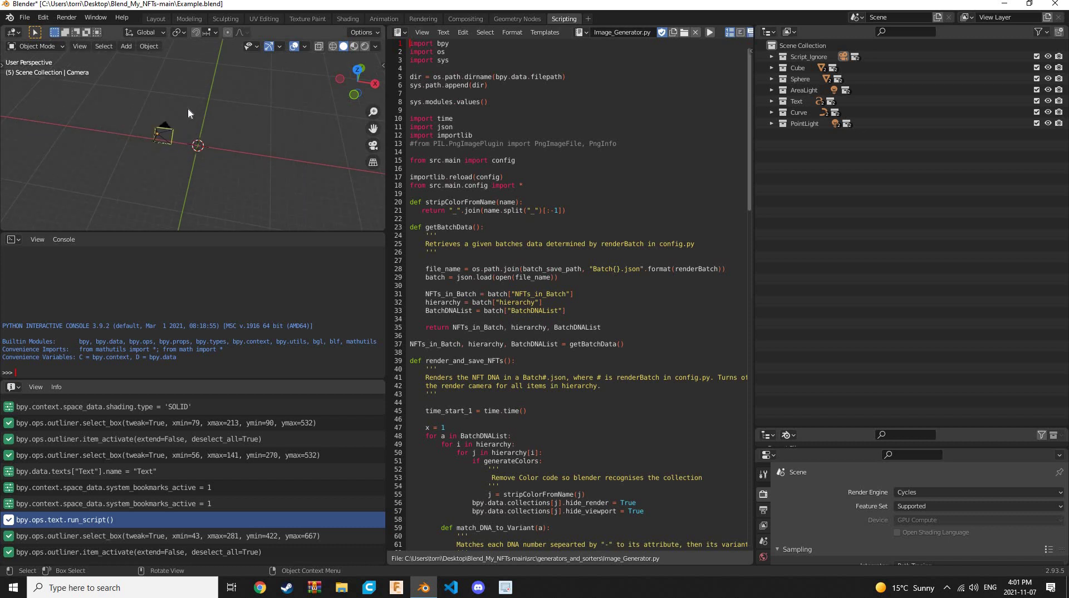
# Show the System Console with the DNA generation log, then return to Image_Generator.py.
pyautogui.click(94, 19)
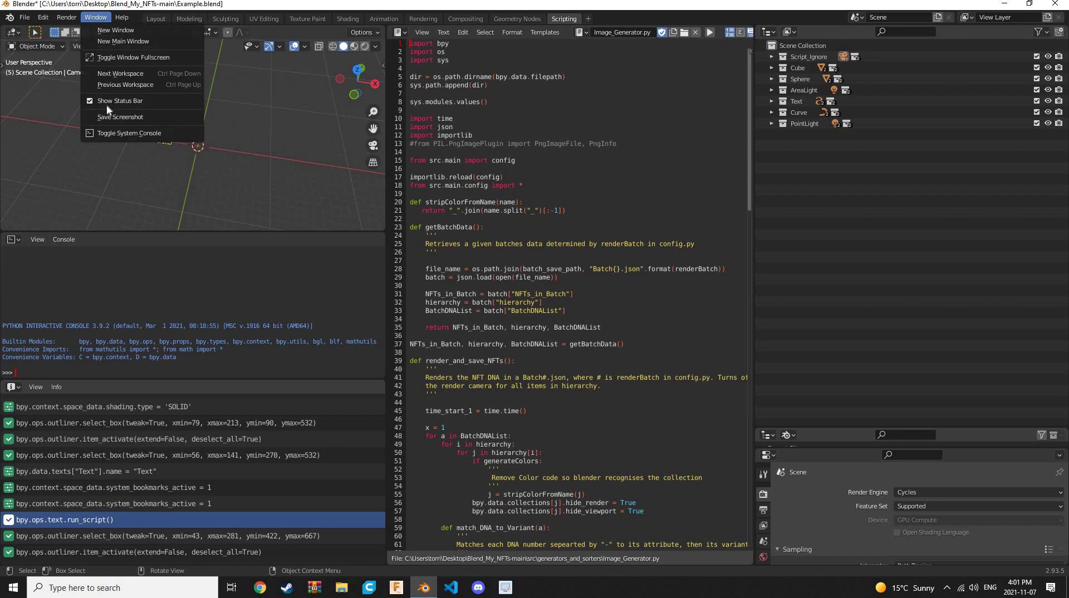
pyautogui.click(143, 134)
pyautogui.click(375, 248)
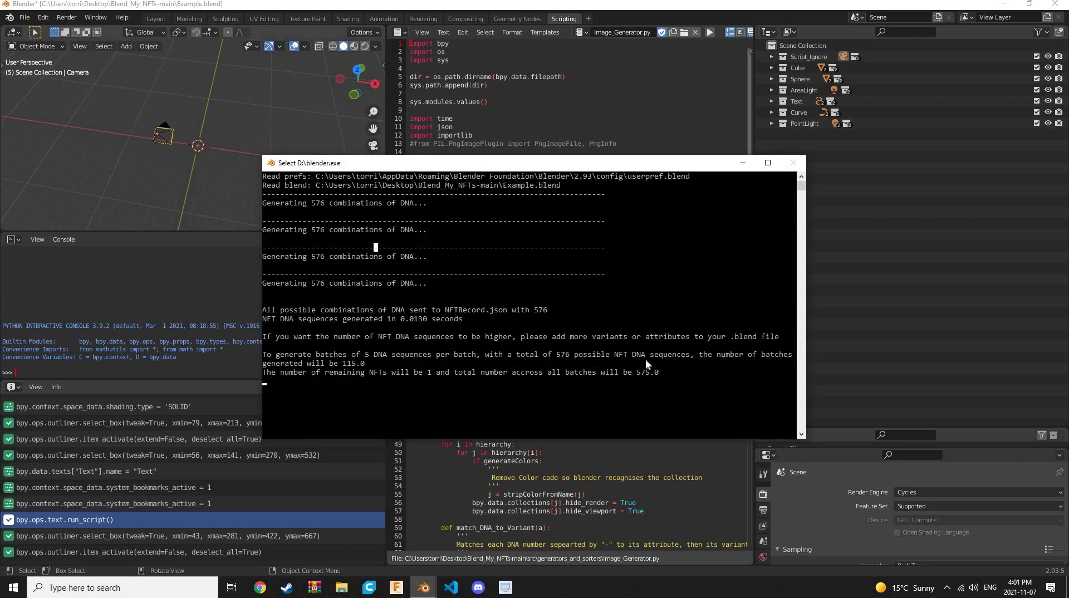
pyautogui.scroll(-5, 482, 227)
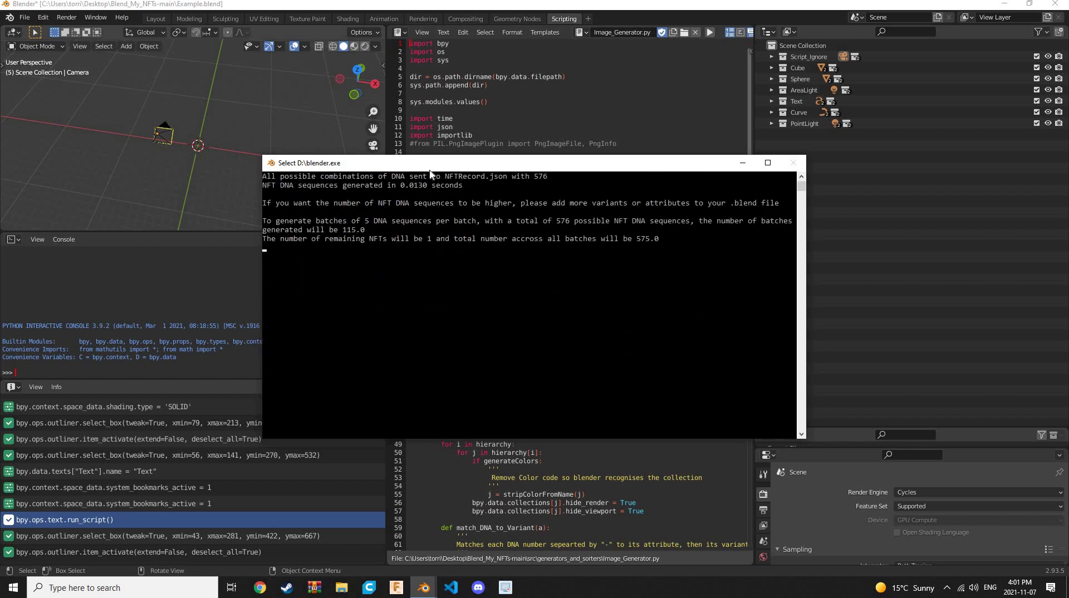
pyautogui.moveTo(384, 164); pyautogui.dragTo(244, 128)
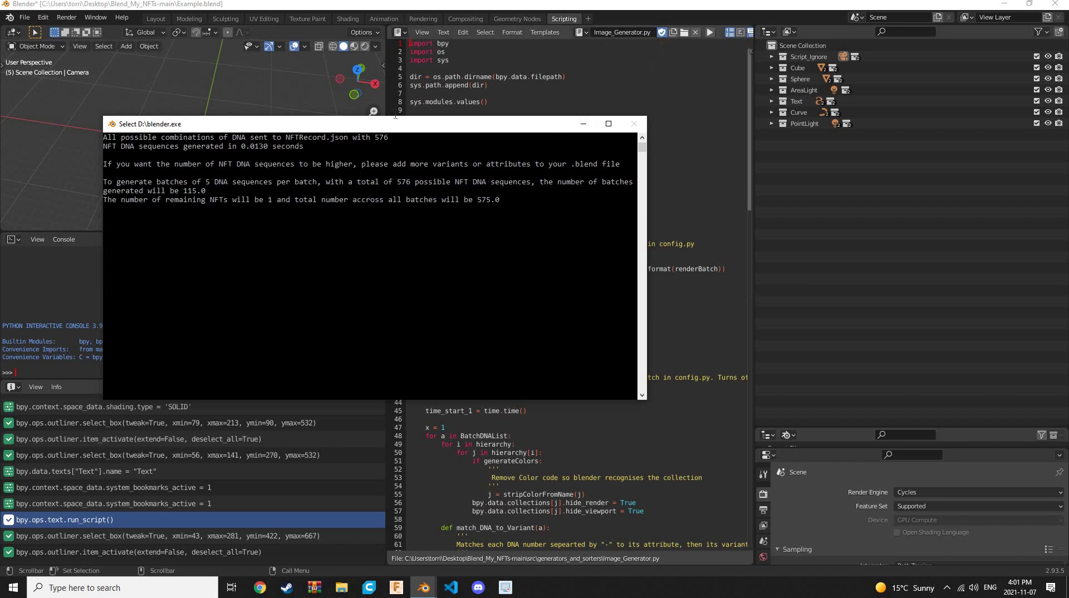
pyautogui.click(412, 93)
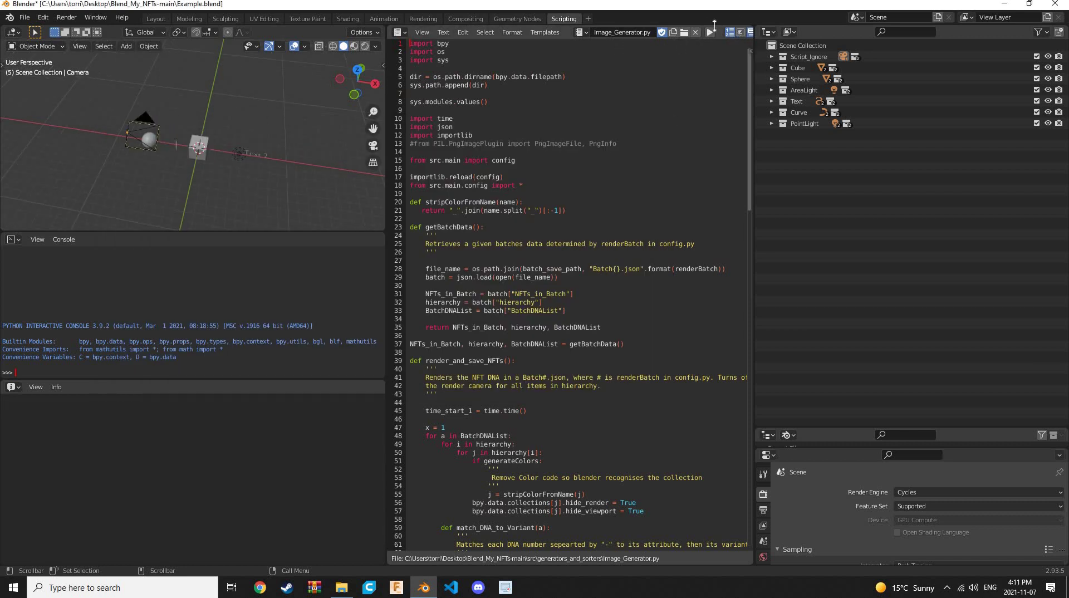
# Run Image_Generator.py and minimise the busy Blender window while it renders.
pyautogui.click(709, 34)
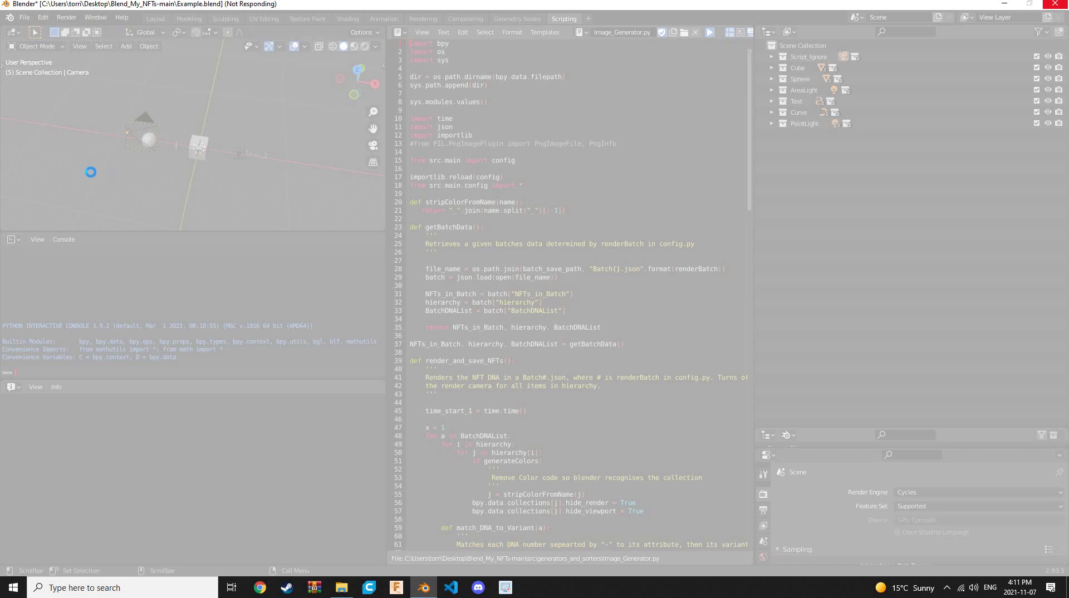
pyautogui.click(1004, 6)
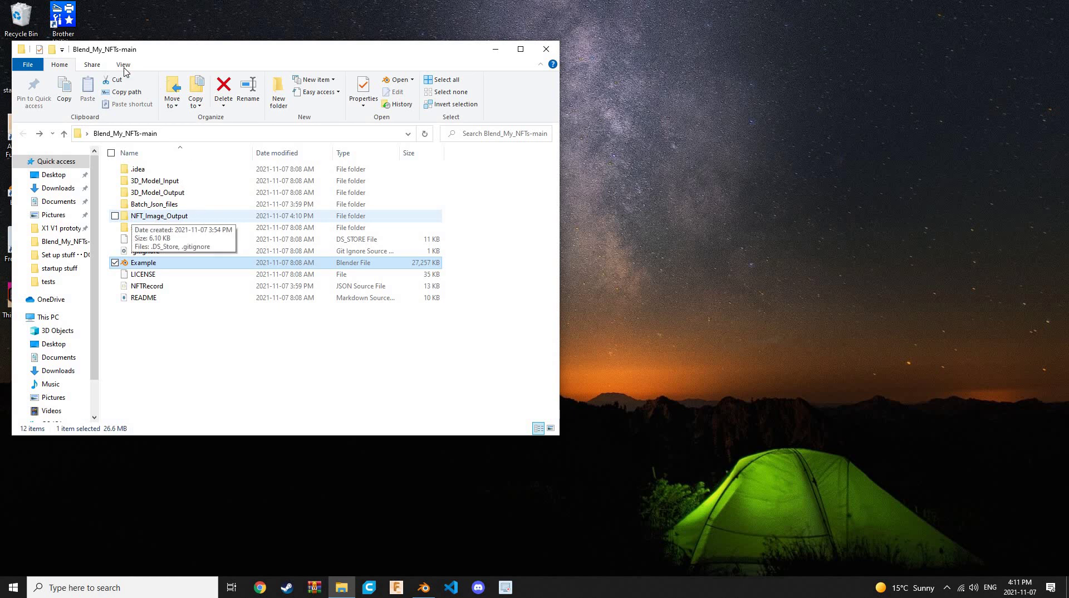
# Open the NFT_Image_Output\Batch1 folder in File Explorer.
pyautogui.click(164, 221)
pyautogui.doubleClick(164, 221)
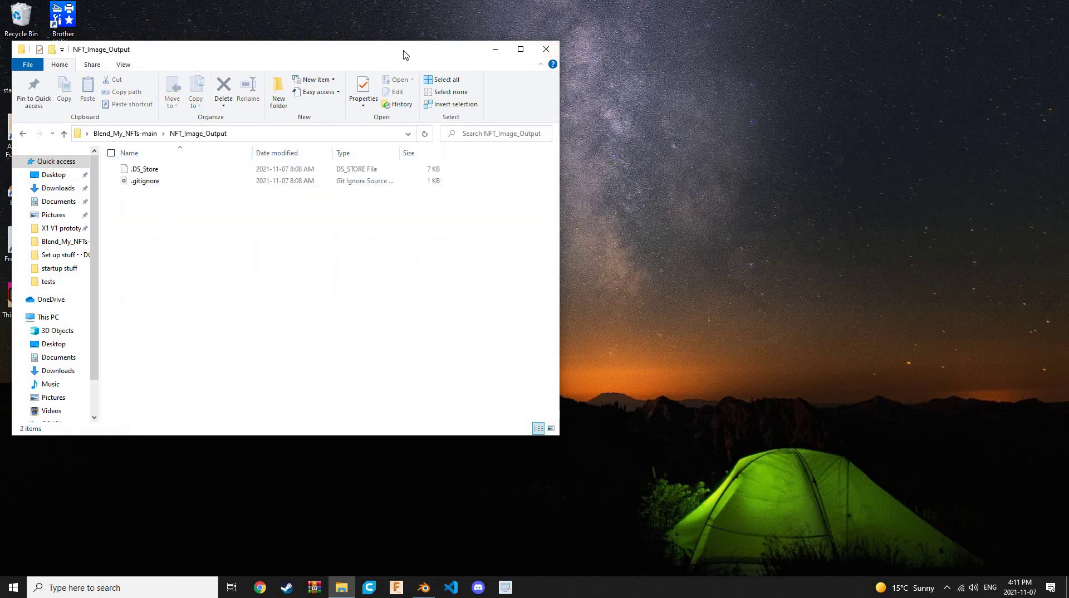
pyautogui.moveTo(404, 50); pyautogui.dragTo(406, 24)
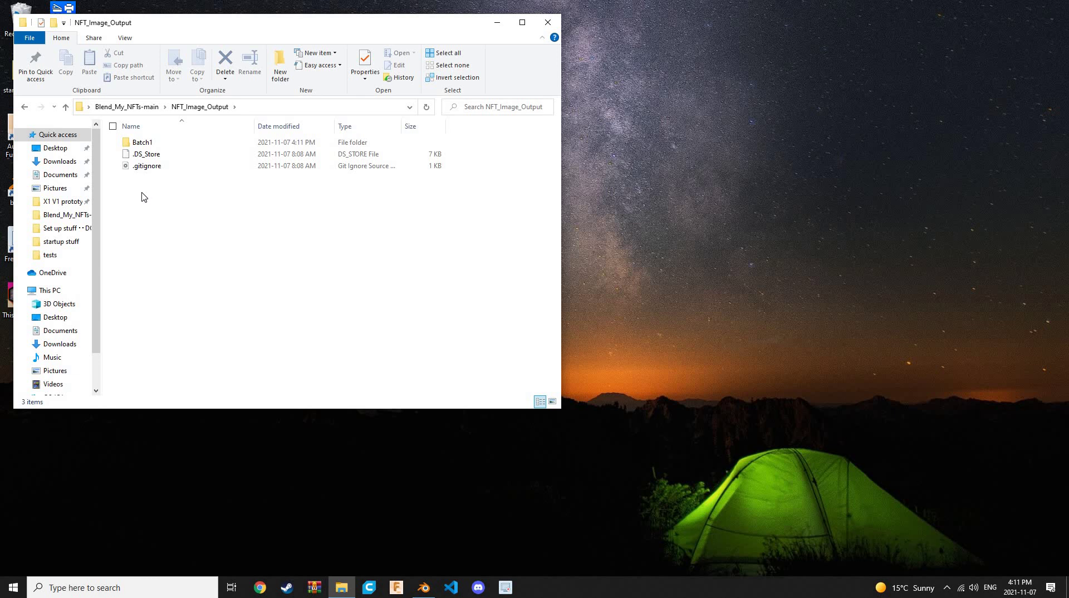
pyautogui.click(169, 145)
pyautogui.doubleClick(168, 146)
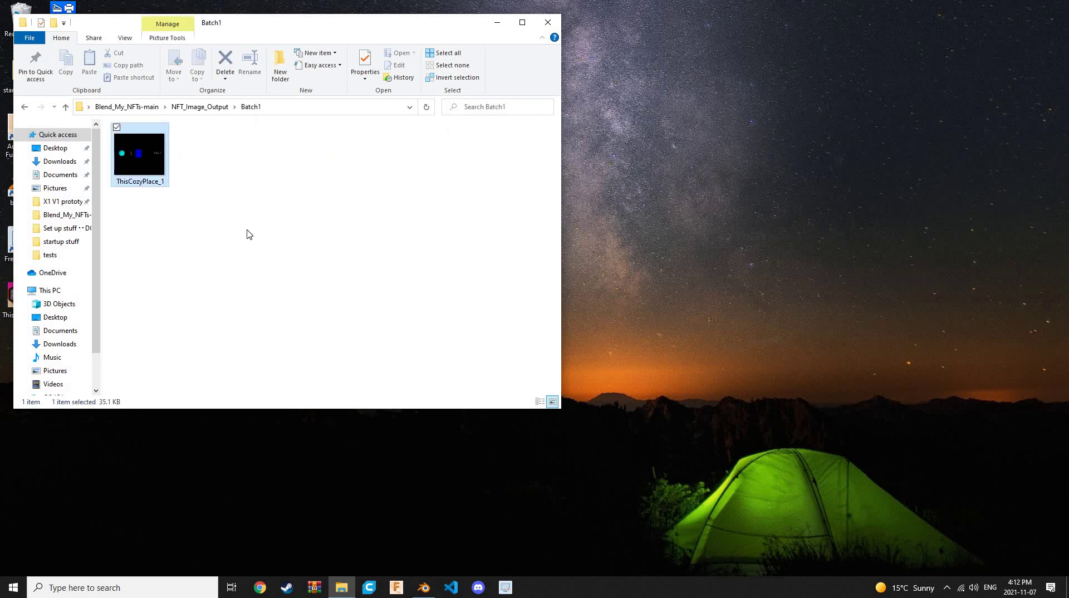
# Preview ThisCozyPlace_1 in Photos, then go back and forward to refresh Batch1.
pyautogui.press('Return')
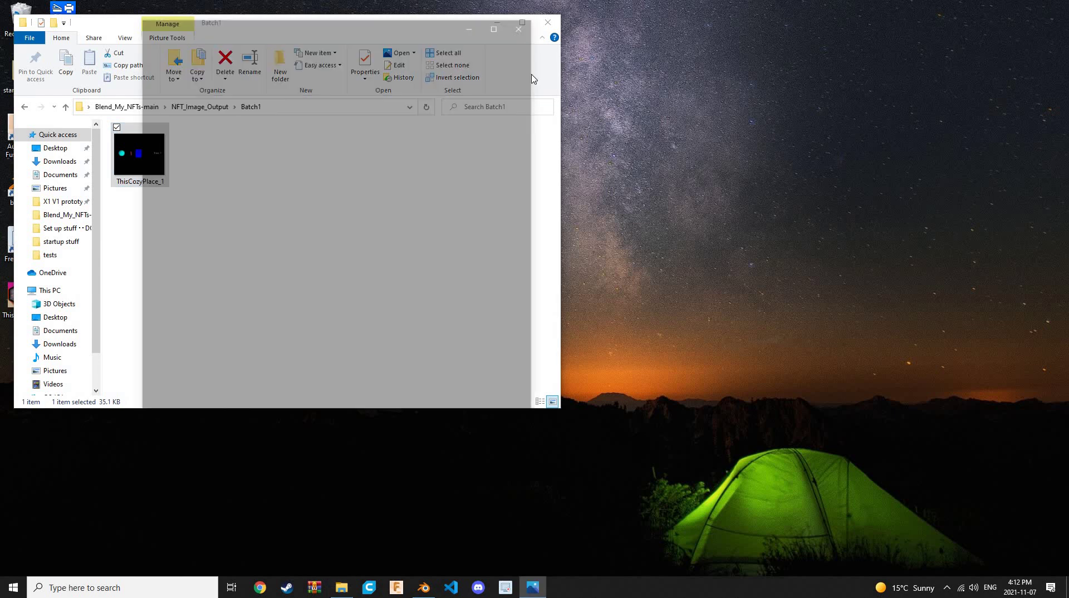
pyautogui.click(528, 23)
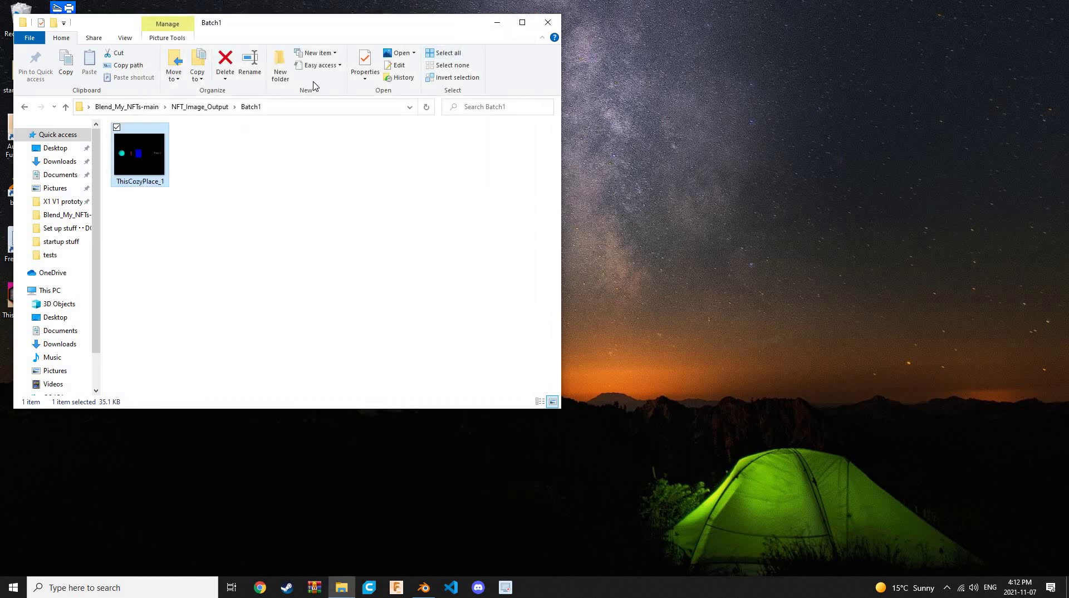
pyautogui.press('Return')
pyautogui.moveTo(304, 25); pyautogui.dragTo(709, 32)
pyautogui.click(961, 21)
pyautogui.click(24, 106)
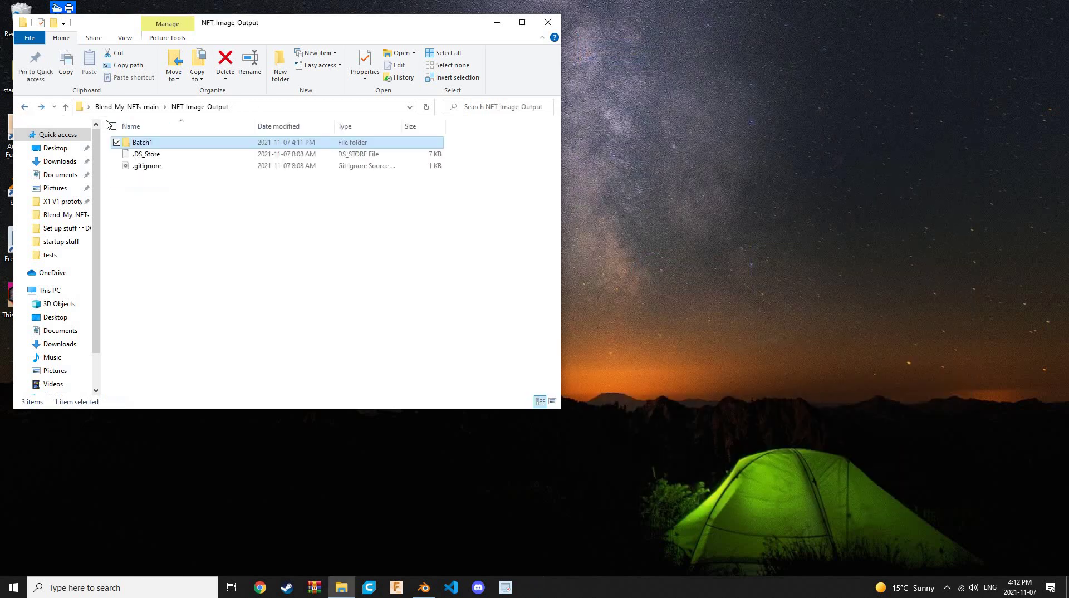
pyautogui.click(41, 107)
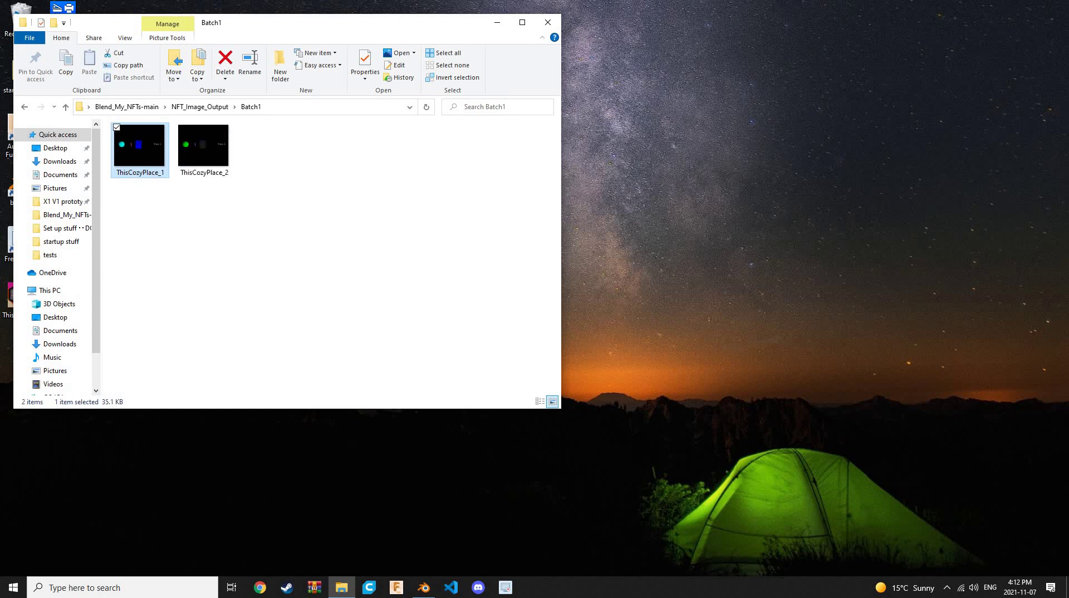
pyautogui.doubleClick(194, 146)
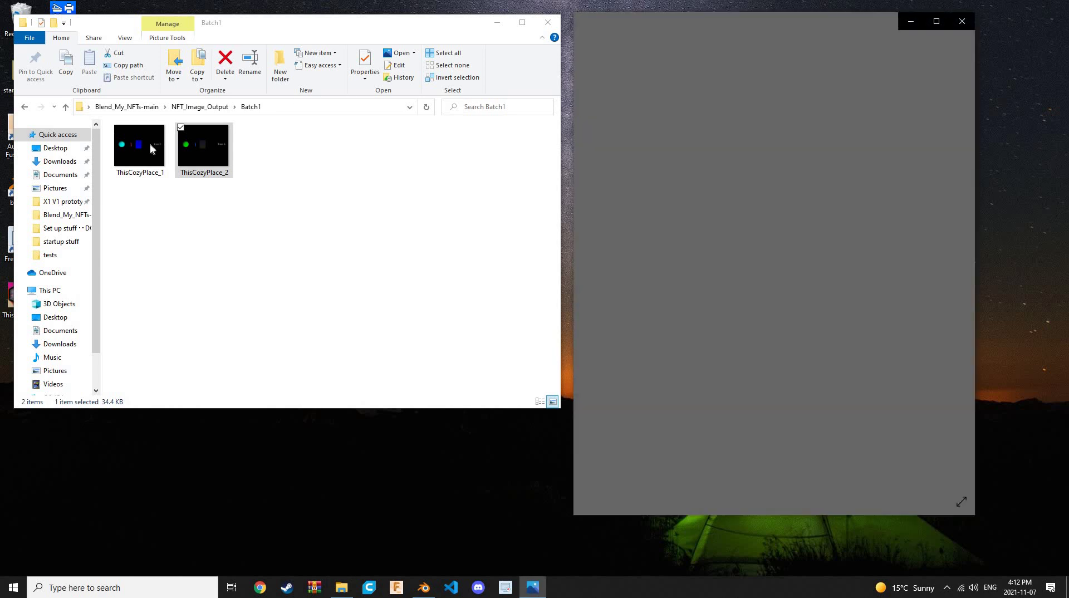
pyautogui.click(149, 142)
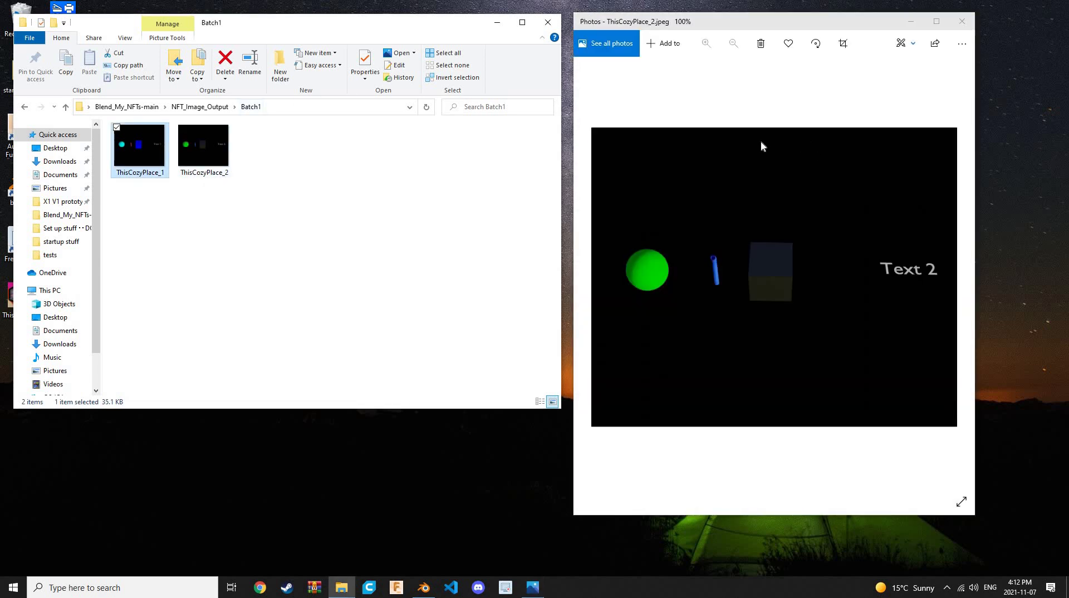
pyautogui.click(648, 290)
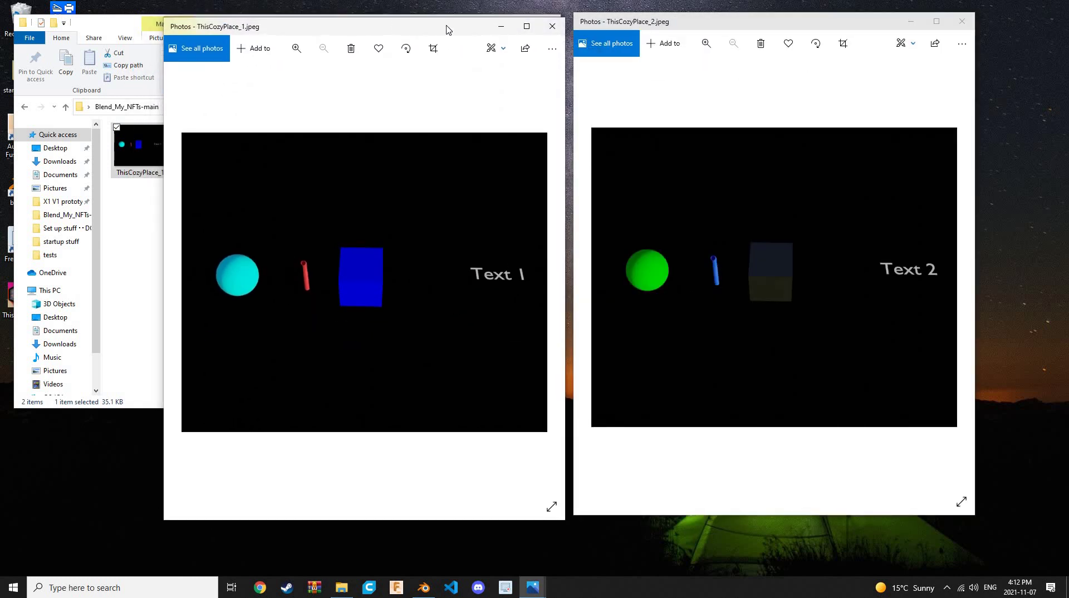
pyautogui.click(551, 22)
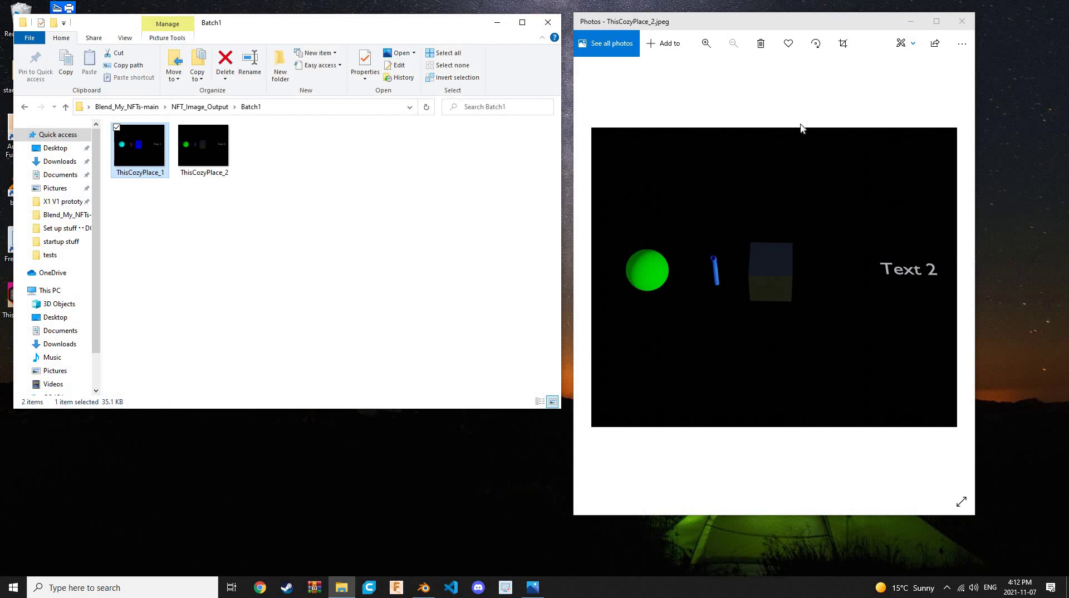
pyautogui.click(962, 21)
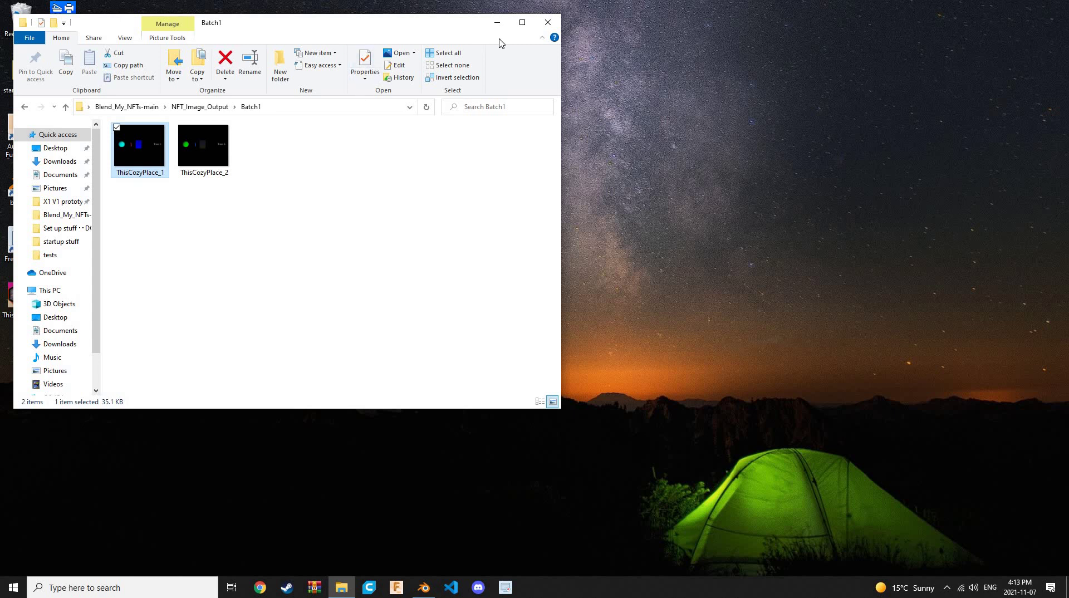
# Move the Batch1 window aside until ThisCozyPlace_3 appears, then minimise it.
pyautogui.moveTo(450, 27); pyautogui.dragTo(596, 83)
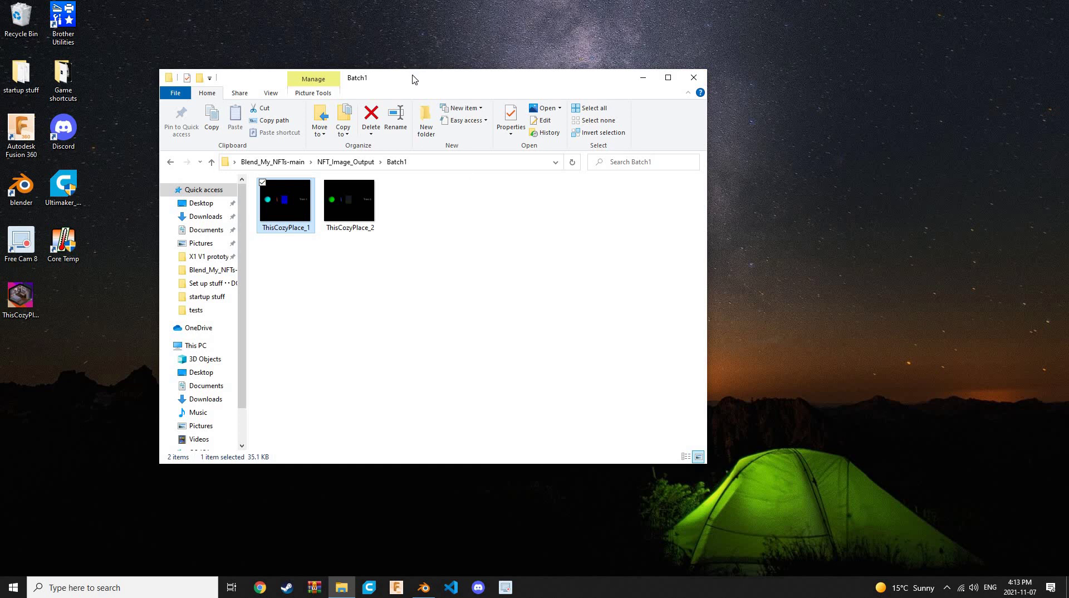
pyautogui.moveTo(526, 73); pyautogui.dragTo(640, 67)
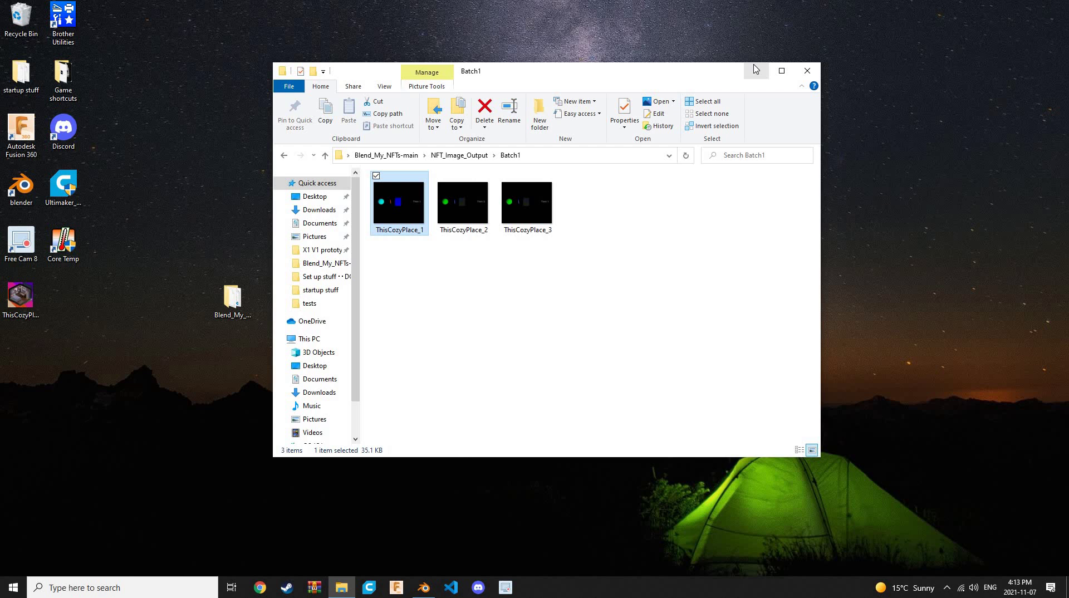
pyautogui.click(755, 69)
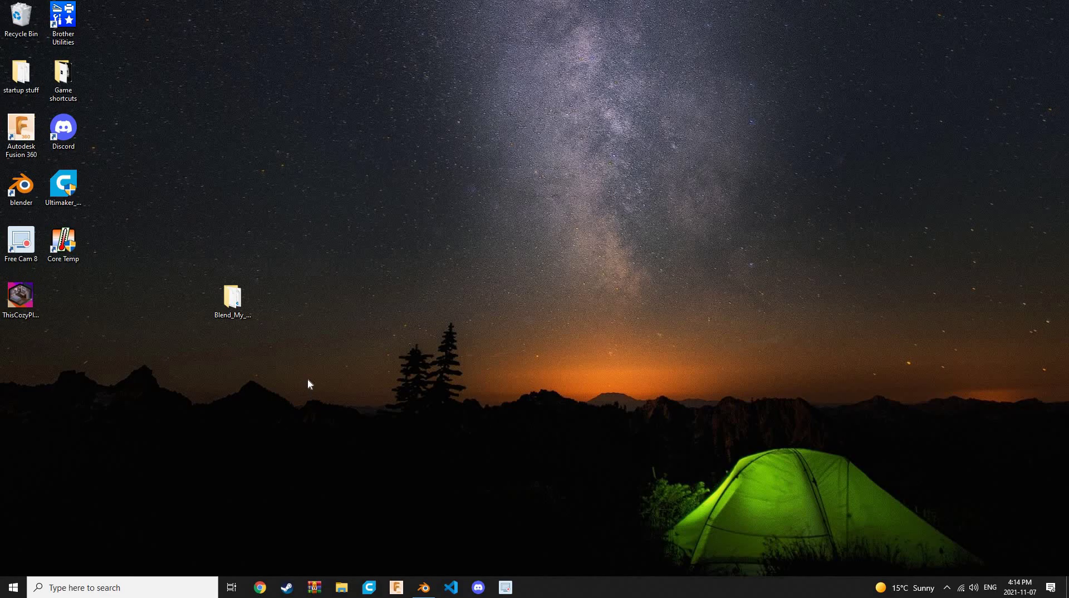